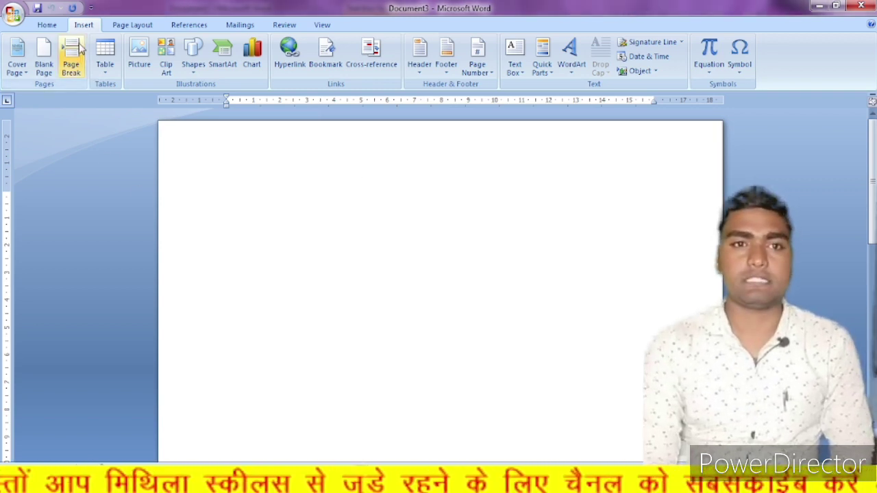
click(53, 27)
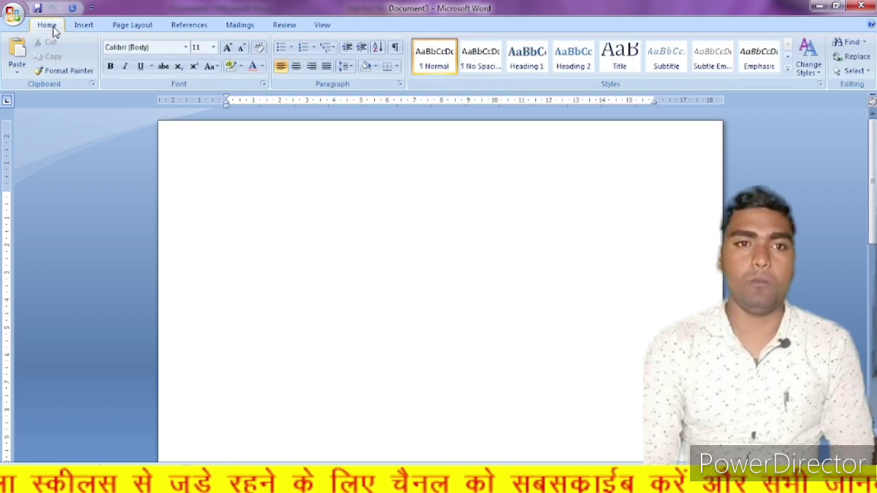
click(77, 28)
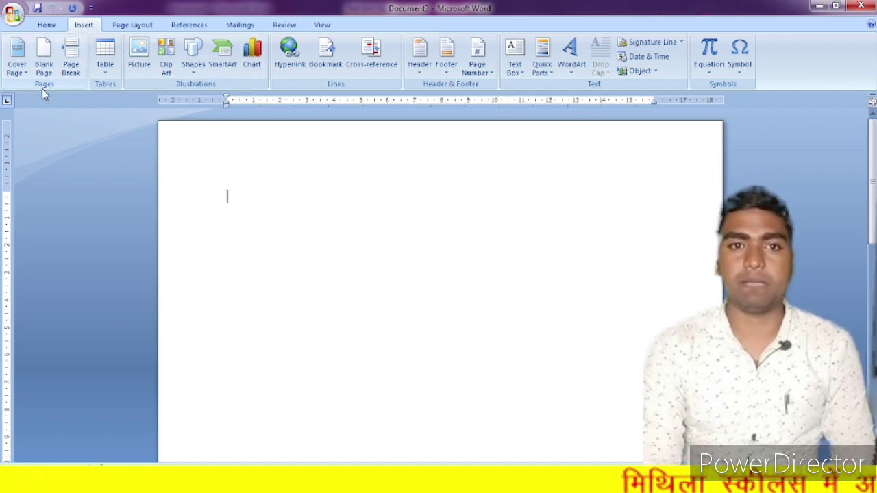
scroll(41, 89, up, 1)
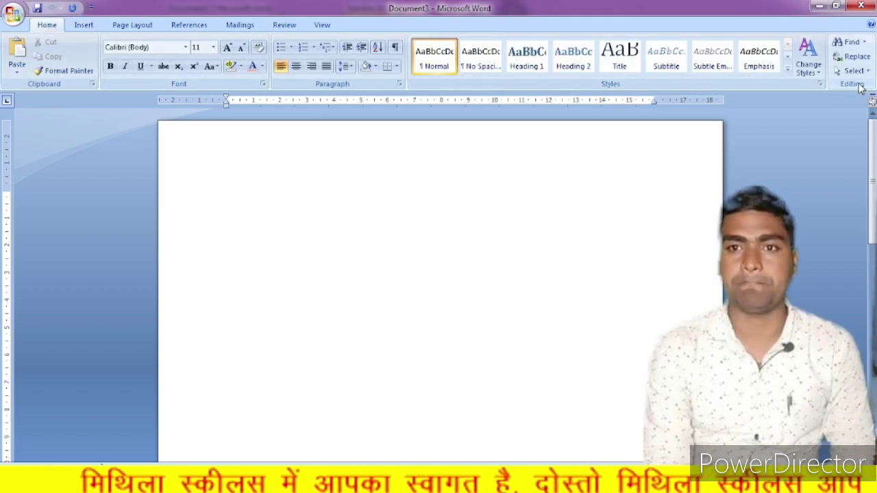
Insert the built-in Alphabet cover page at the start of the document
click(71, 24)
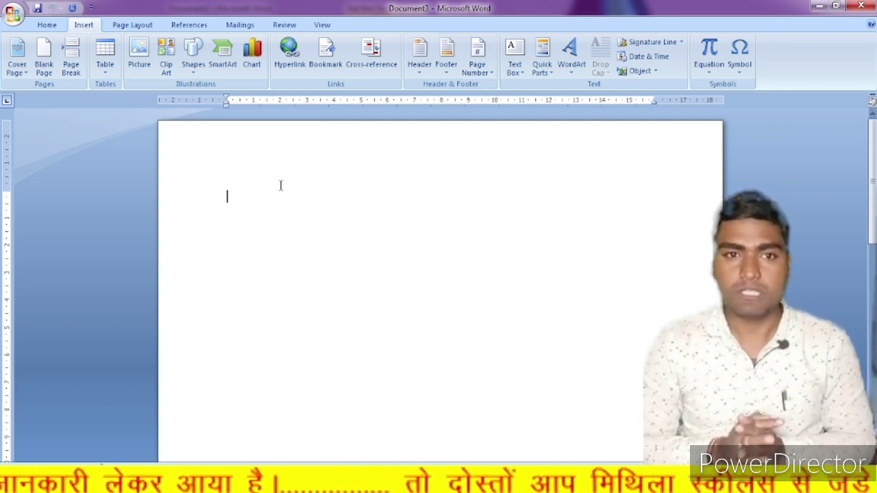
click(23, 73)
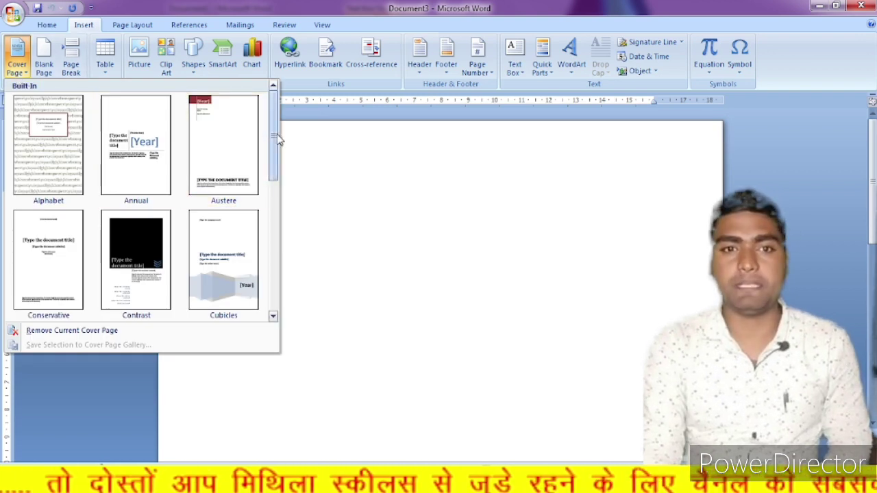
drag(278, 140, 273, 301)
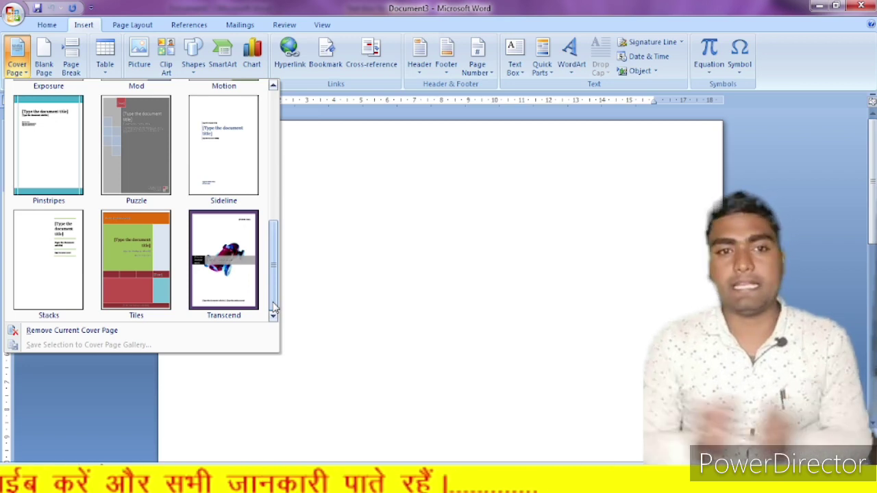
click(309, 280)
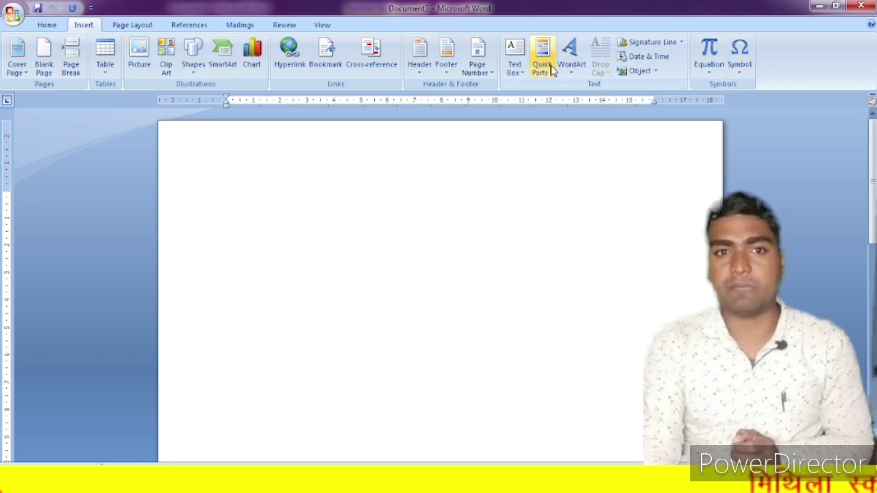
click(28, 74)
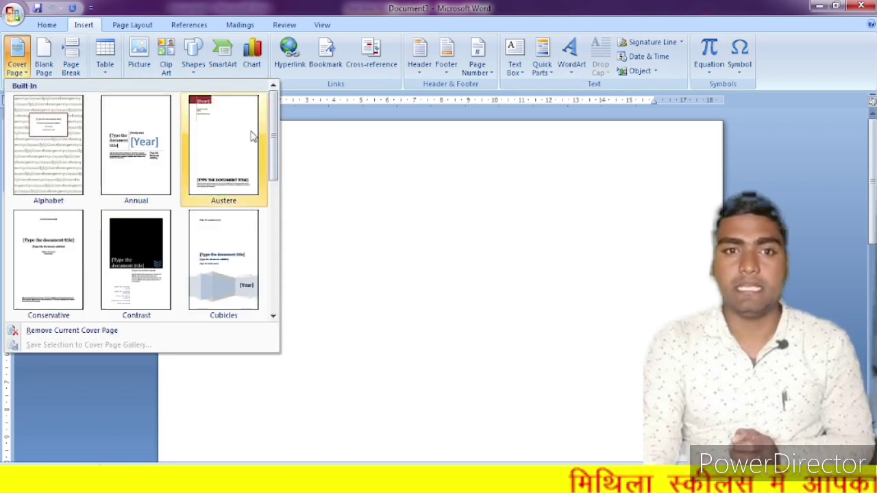
drag(276, 143, 253, 112)
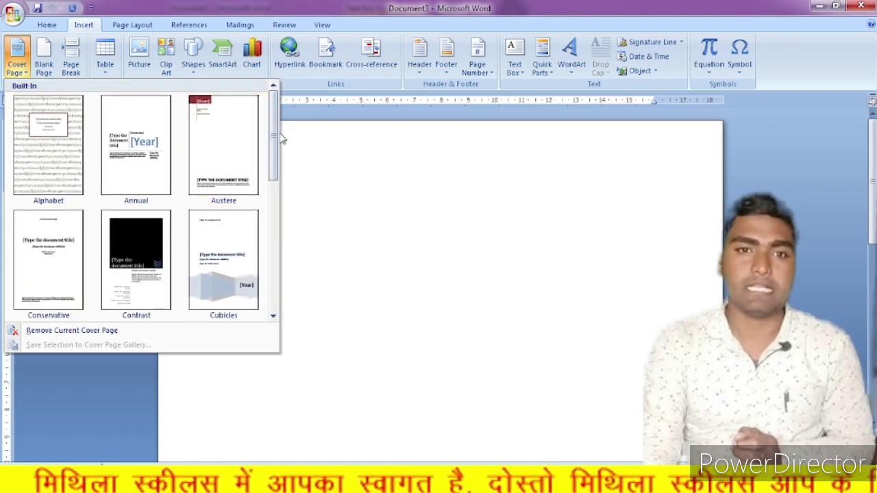
drag(274, 194, 274, 137)
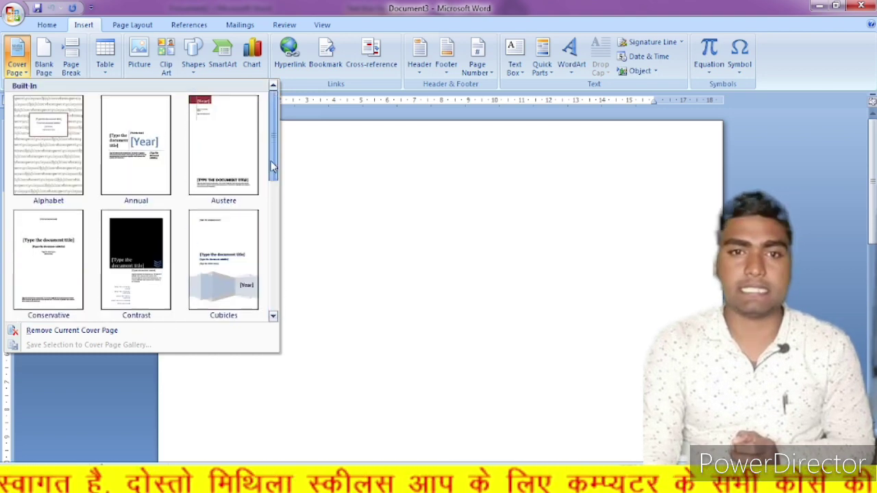
click(35, 132)
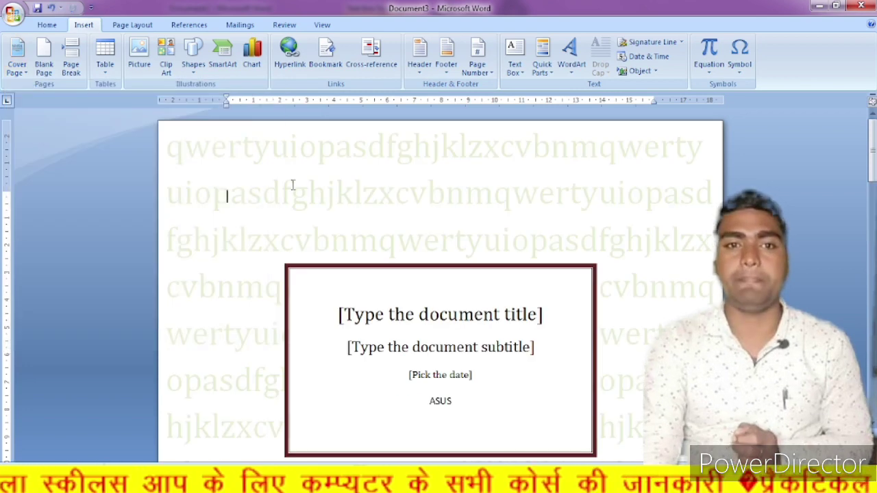
Delete all the background lettering on the cover page, and undo the deletion
click(322, 153)
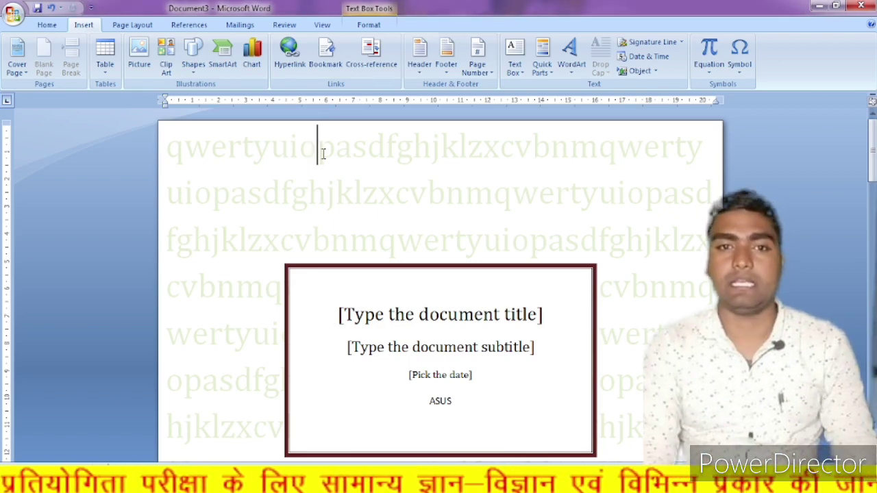
key(ctrl+a)
key(Delete)
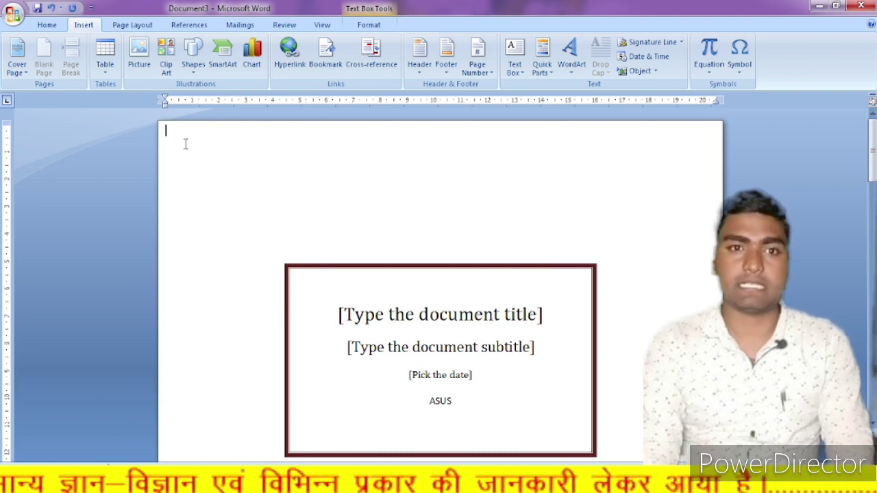
key(ctrl+z)
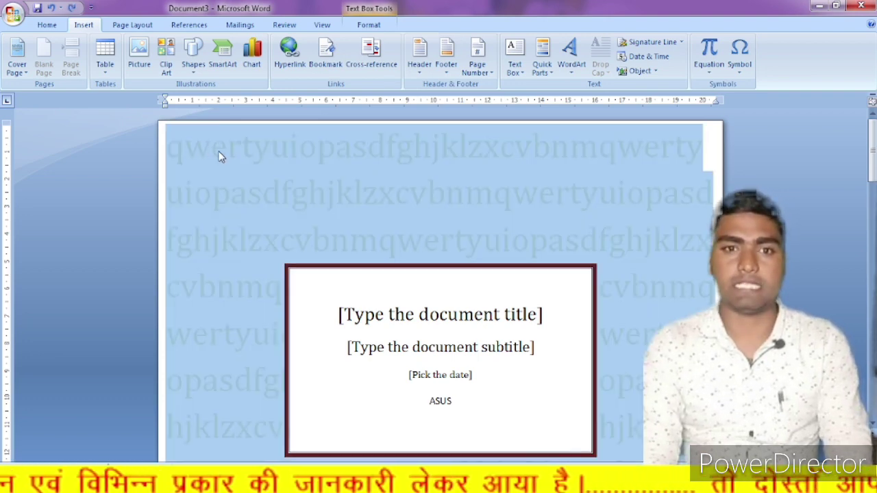
click(310, 164)
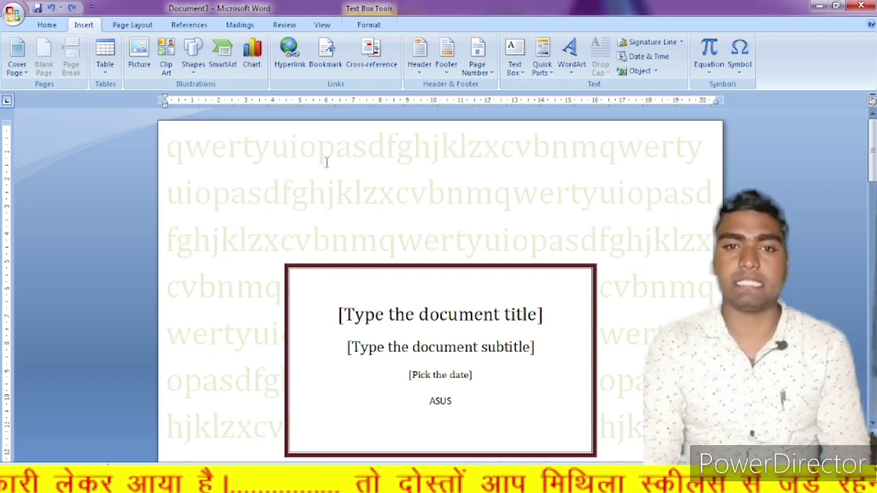
scroll(329, 168, down, 3)
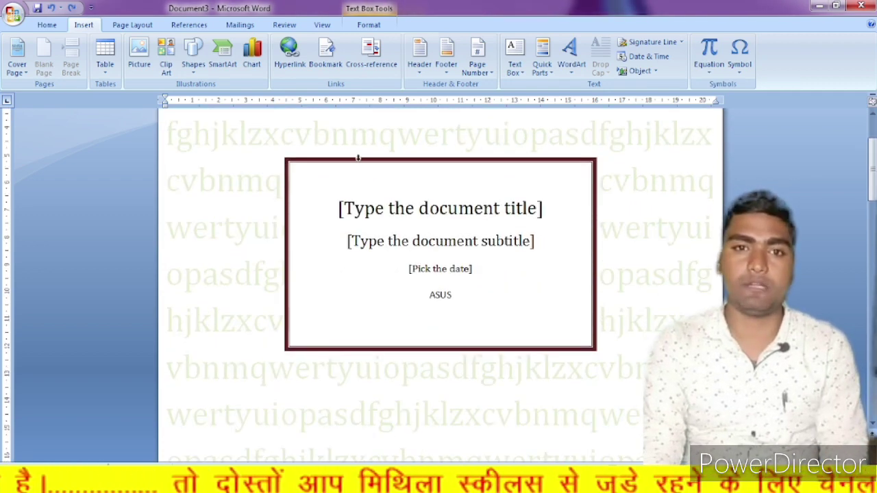
click(358, 158)
scroll(409, 199, down, 2)
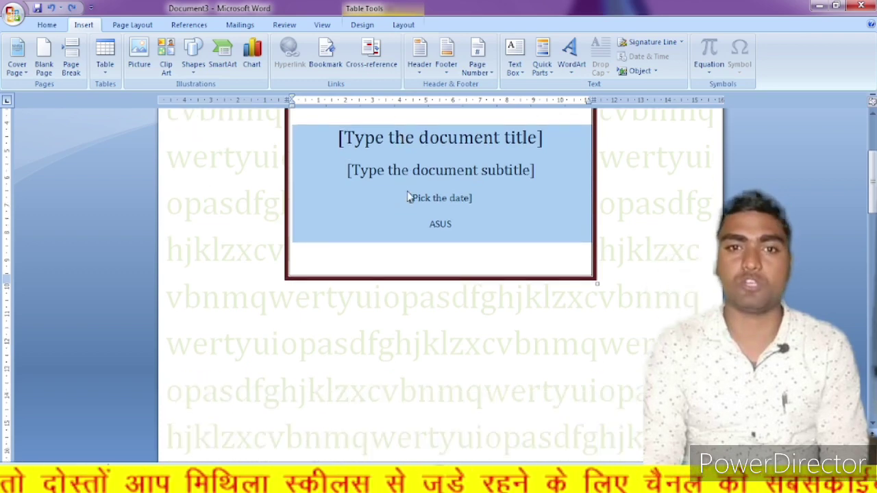
scroll(408, 199, up, 2)
click(438, 212)
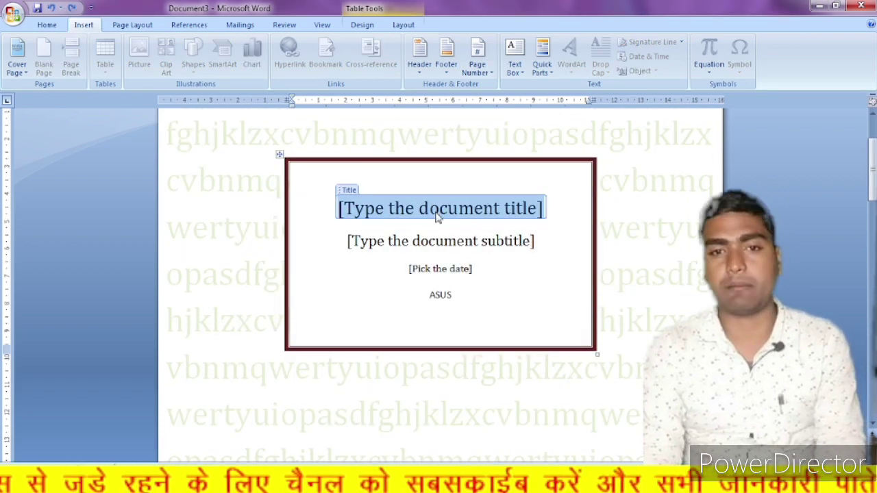
click(436, 241)
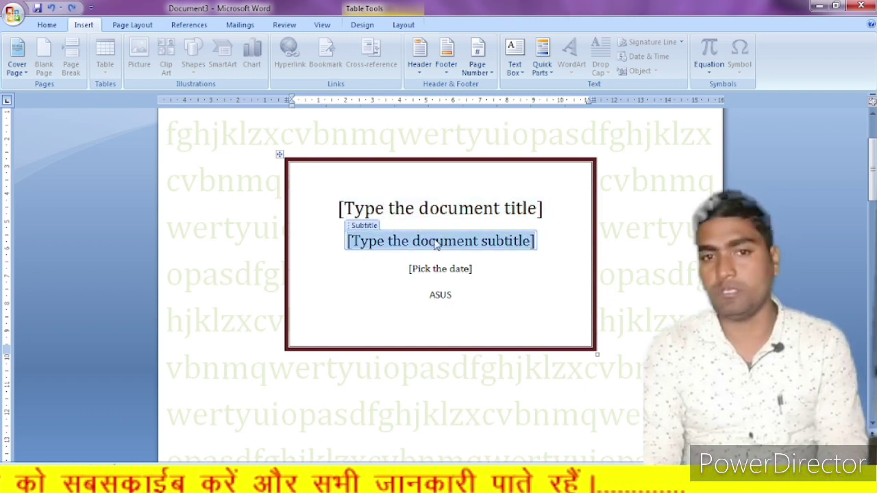
Fill in the cover page's date placeholder with today's date, 11/23/2022
click(447, 273)
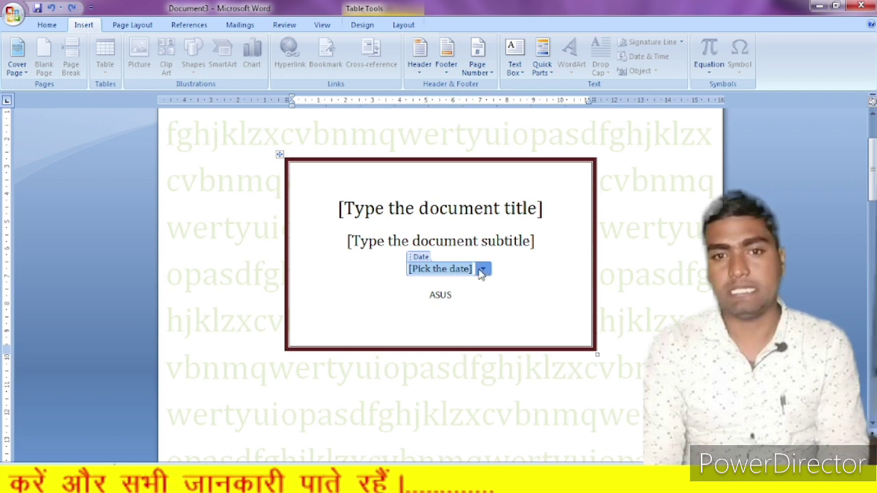
click(483, 270)
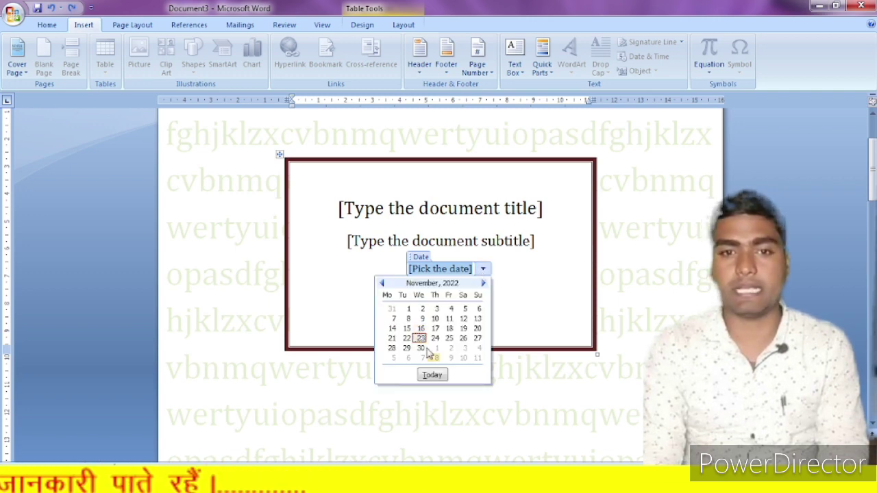
click(432, 375)
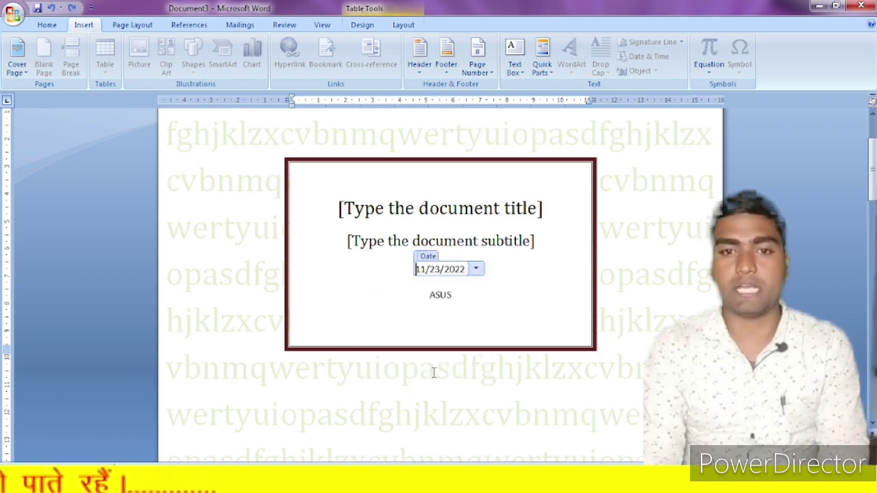
Try 11/17/2022 as the cover page date, and set it back to today's date
click(477, 271)
click(429, 325)
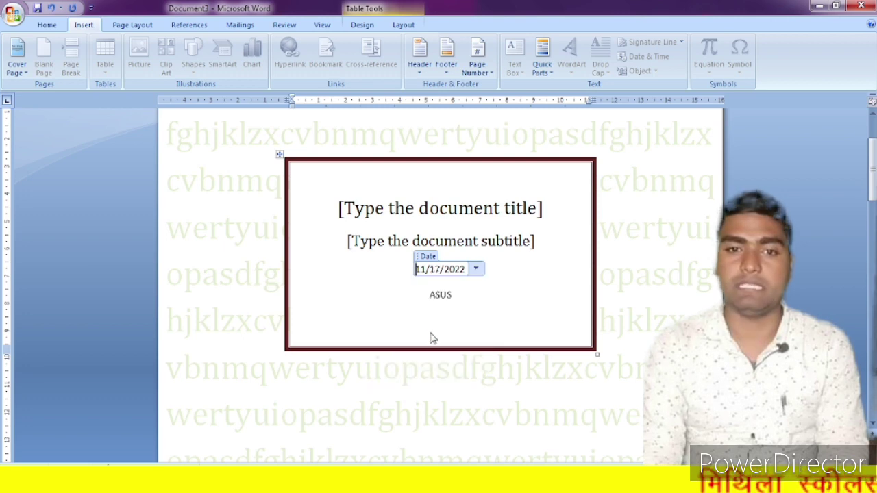
click(477, 270)
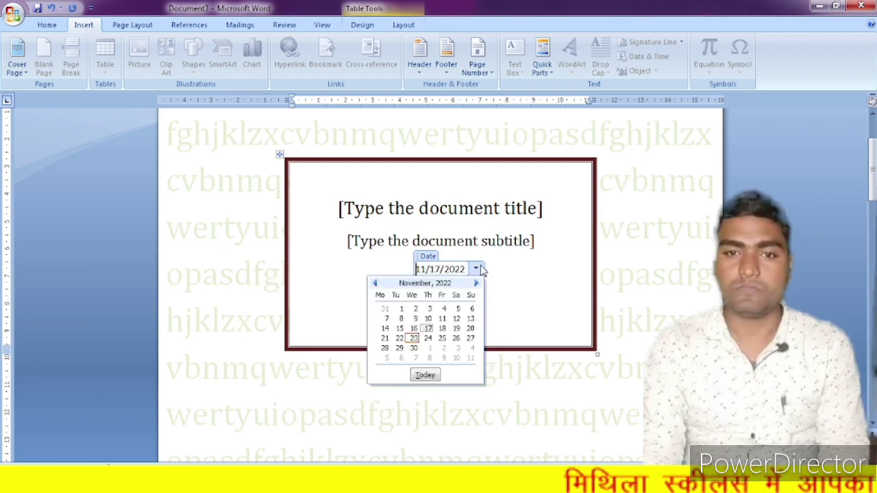
click(424, 375)
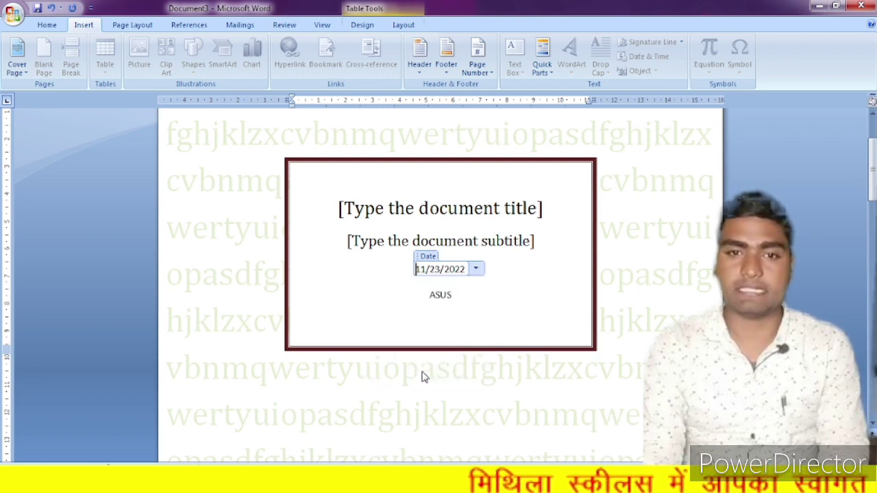
Replace the author entry in the cover page's bordered box with the author's full name
click(445, 295)
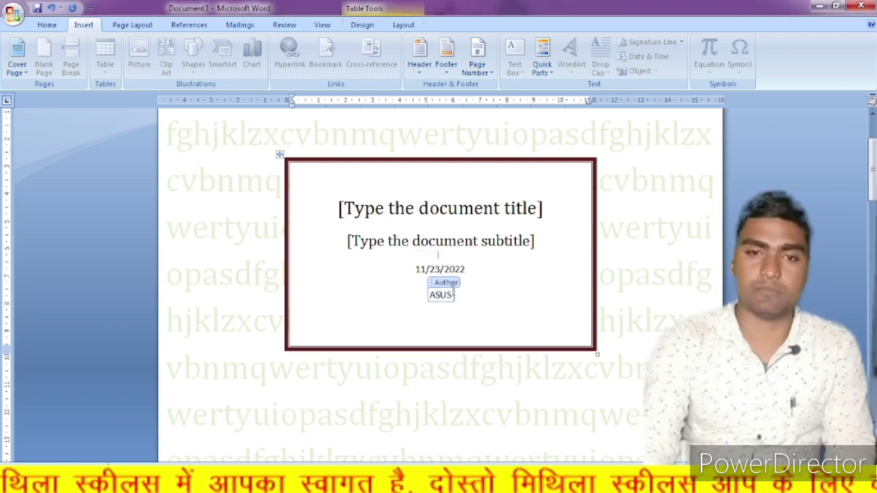
key(BackSpace)
key(BackSpace)
key(BackSpace)
key(BackSpace)
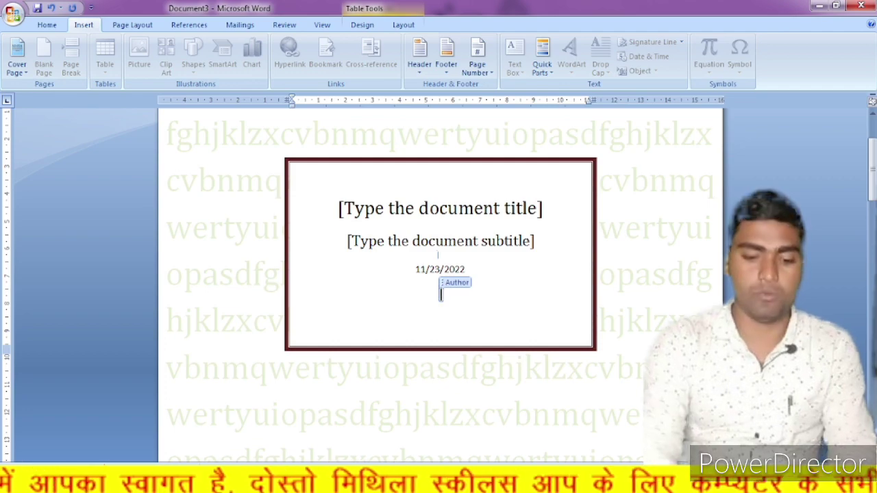
text(MOHAN KUMAR)
scroll(438, 274, up, 3)
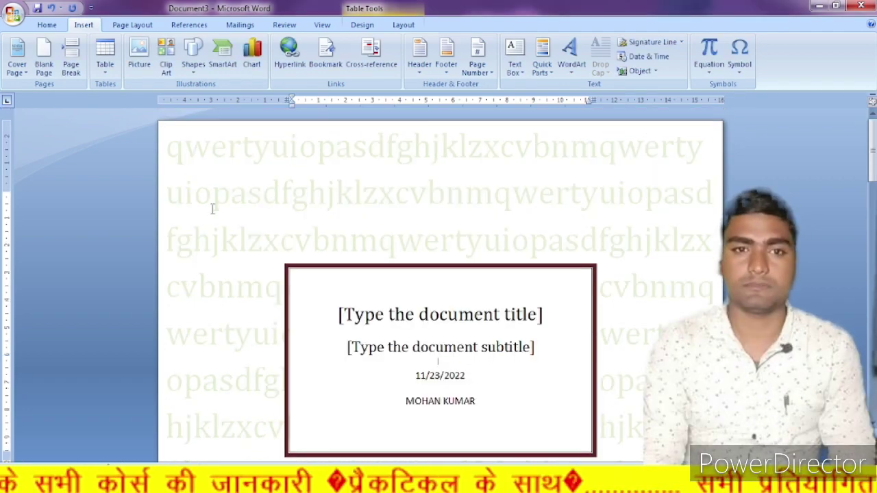
Examine the full extent of the cover page, its background lettering and the page that follows it
click(183, 153)
scroll(185, 165, down, 10)
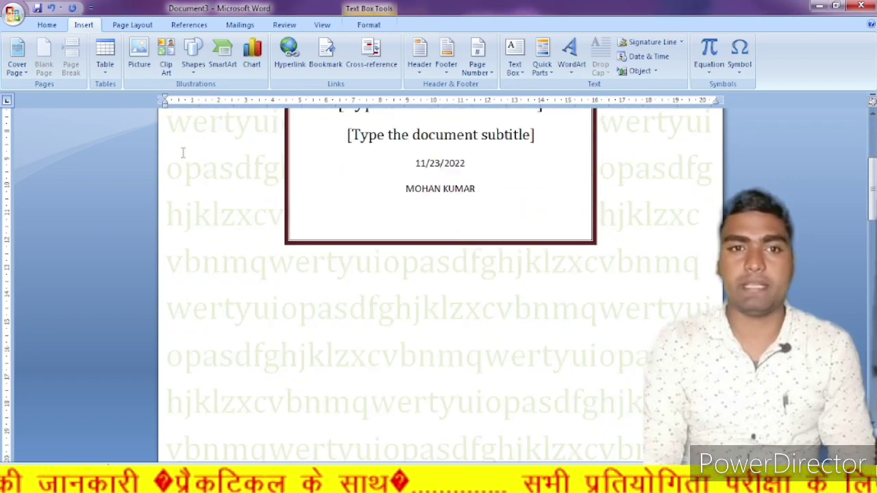
scroll(191, 177, down, 3)
scroll(194, 190, up, 10)
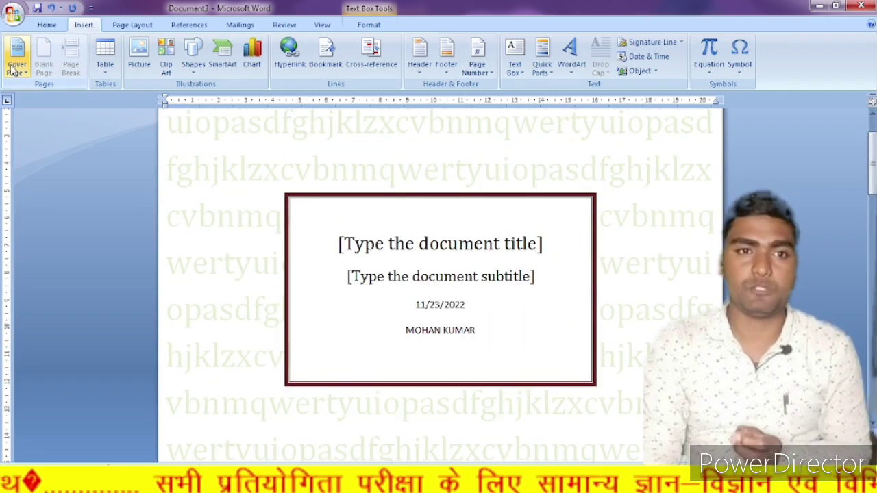
scroll(285, 214, down, 4)
scroll(286, 214, down, 5)
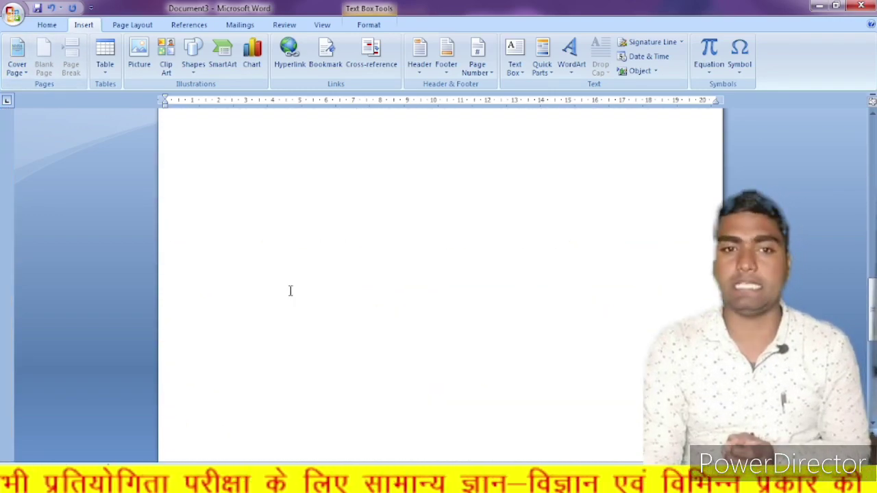
scroll(291, 285, up, 9)
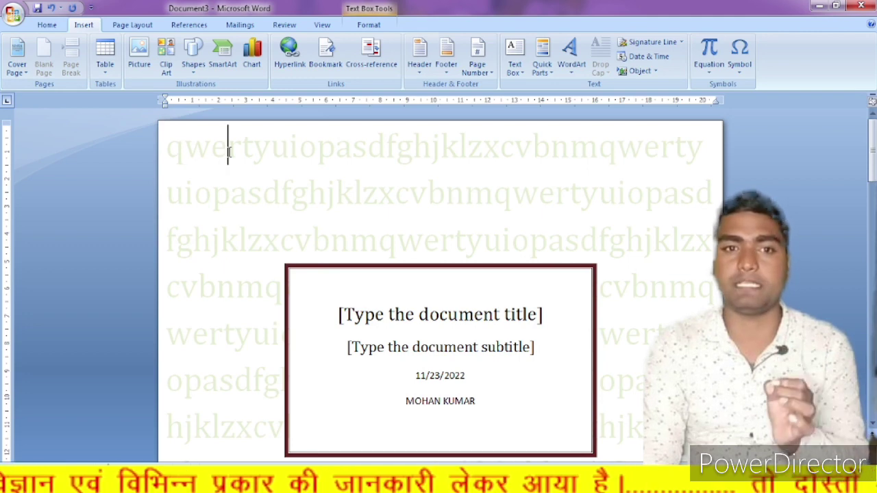
click(169, 145)
drag(169, 145, 711, 168)
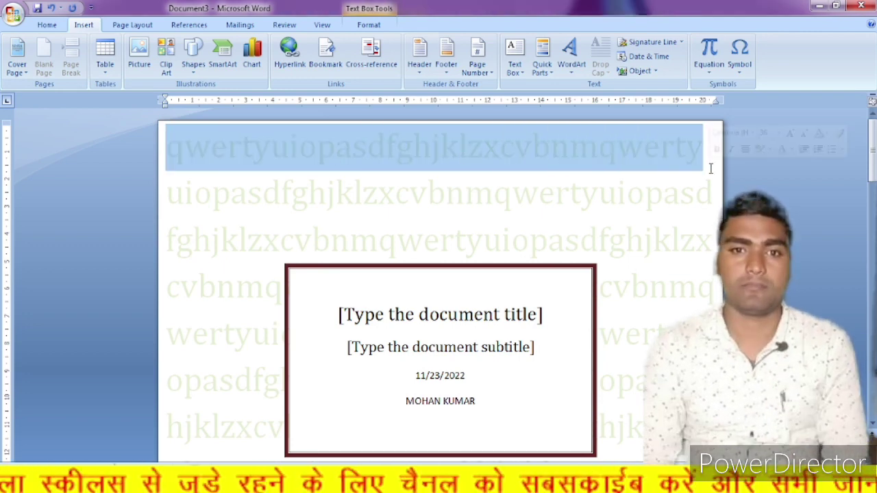
click(250, 194)
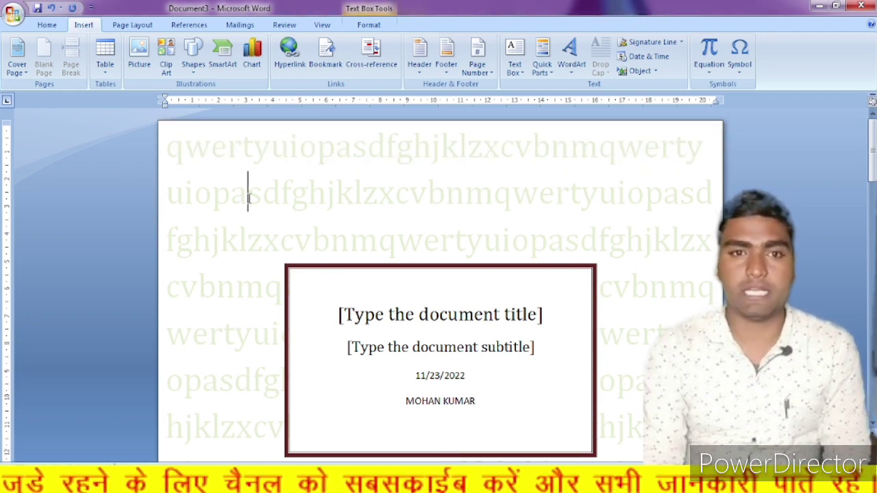
scroll(252, 191, down, 2)
scroll(252, 191, down, 4)
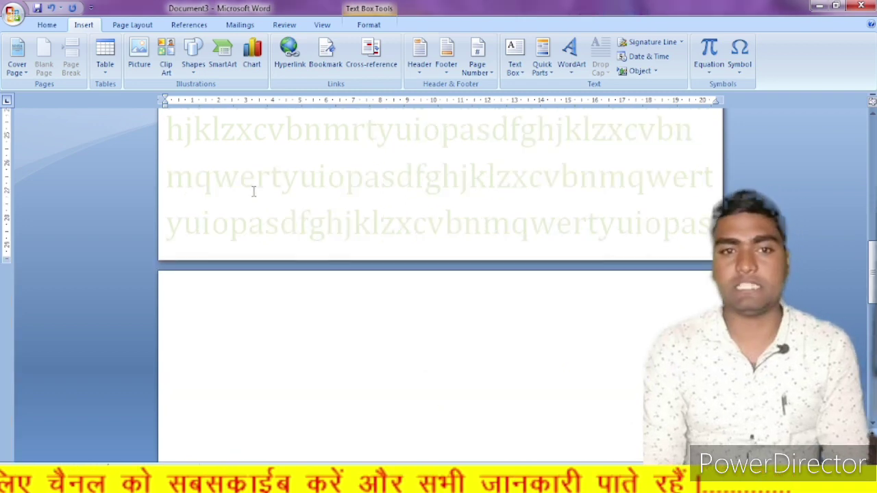
Replace the qwerty background lettering on the cover page with the text BSEB PATNA repeated into a second line
scroll(253, 191, up, 2)
scroll(253, 191, up, 1)
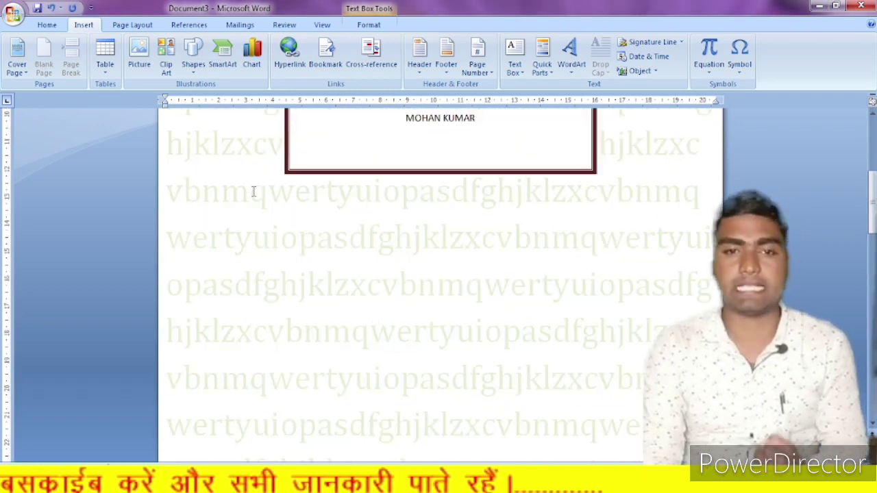
scroll(253, 191, down, 3)
scroll(253, 191, up, 2)
scroll(253, 191, up, 4)
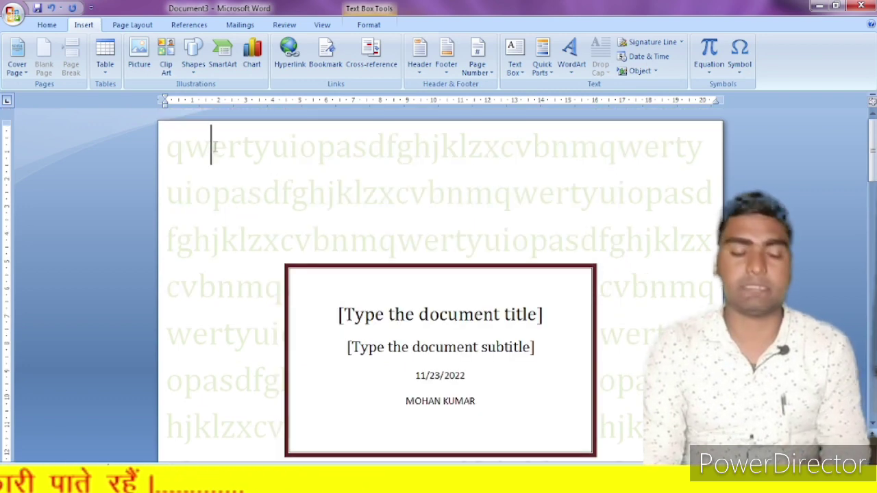
key(ctrl+a)
key(Delete)
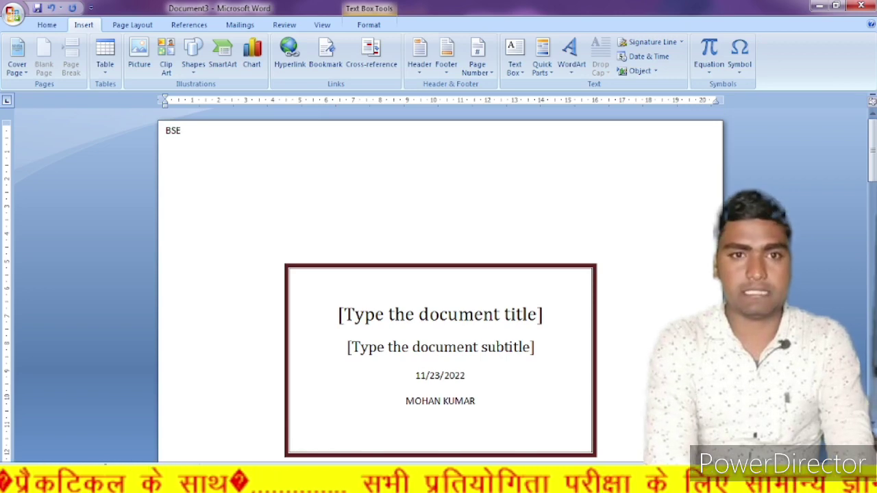
text(TNA BSEB PA)
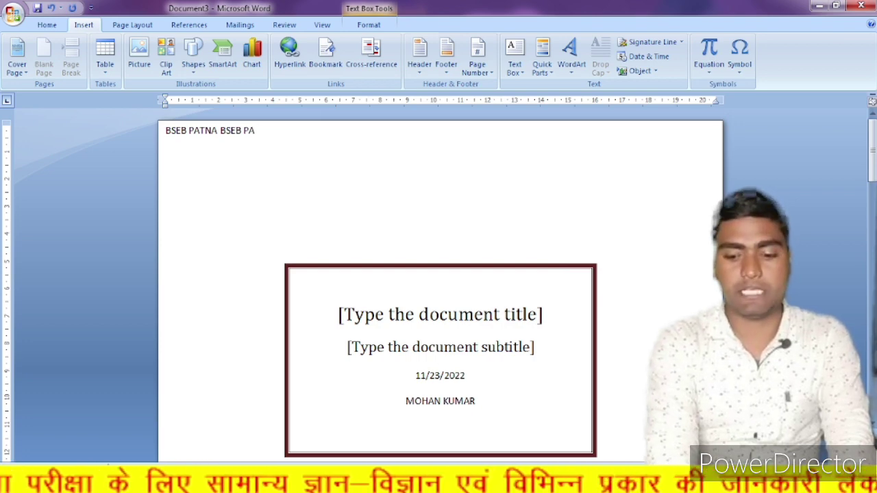
text(TNA)
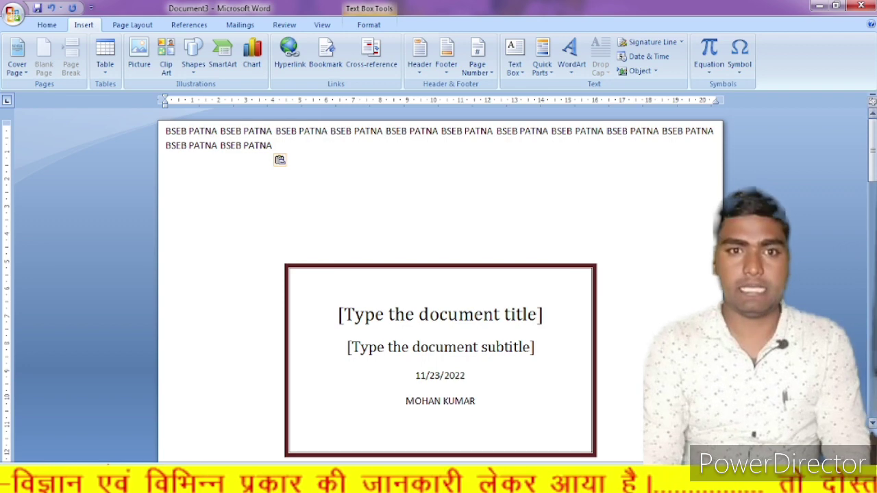
Delete the partial second line of BSEB PATNA text and copy the remaining full line
drag(279, 145, 162, 150)
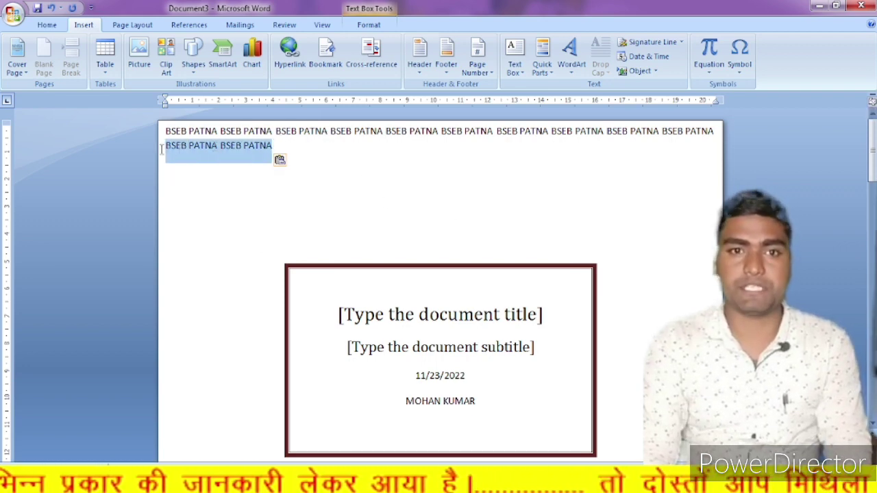
key(BackSpace)
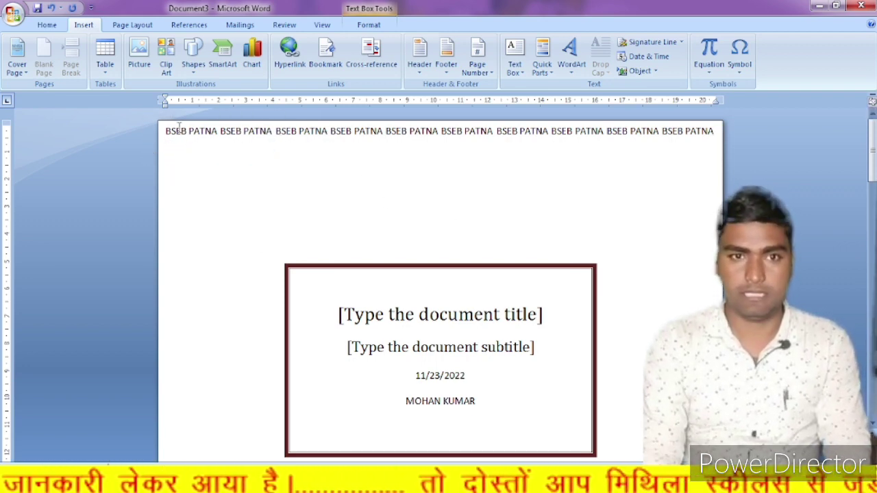
drag(166, 132, 712, 140)
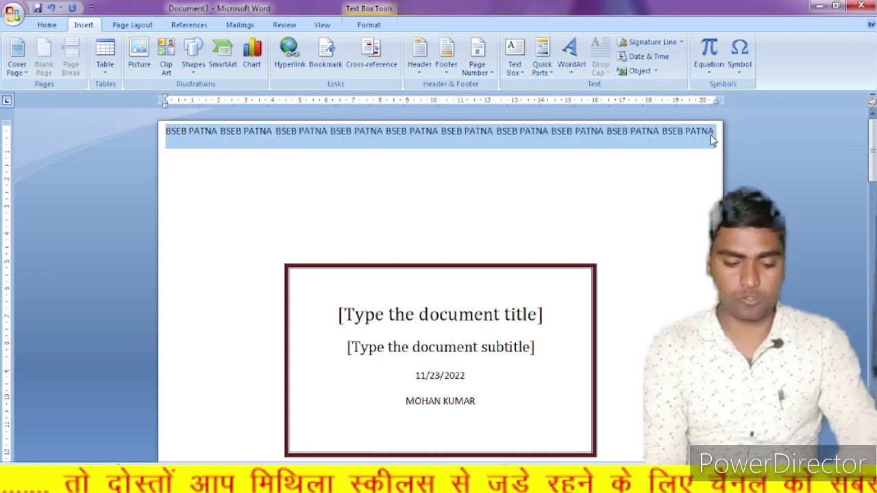
Paste the BSEB PATNA line repeatedly until it fills the whole cover page behind the title box
key(ctrl+v)
key(ctrl+v)
key(ctrl+v)
key(ctrl+v)
key(ctrl+v)
key(ctrl+v)
key(ctrl+v)
key(ctrl+v)
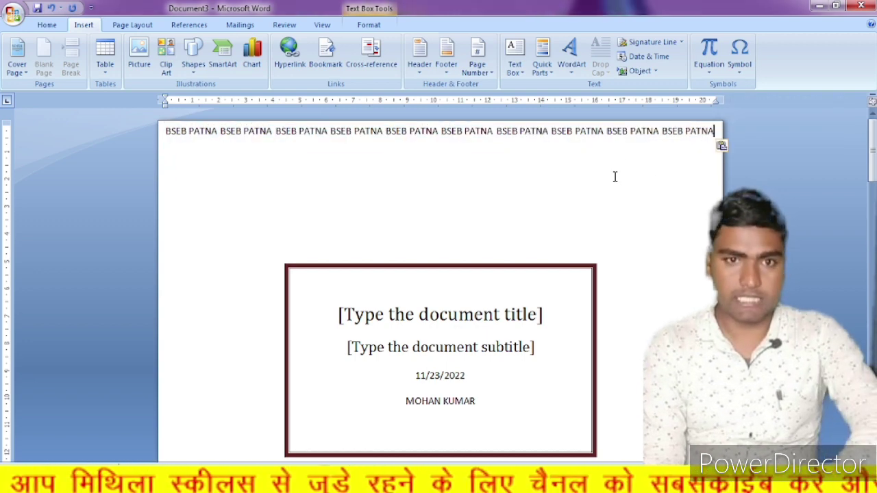
key(ctrl+v)
key(ctrl+v)
key(ctrl+v)
key(ctrl+v)
key(ctrl+v)
key(ctrl+v)
key(ctrl+v)
key(ctrl+v)
key(ctrl+v)
key(ctrl+v)
key(ctrl+v)
key(ctrl+v)
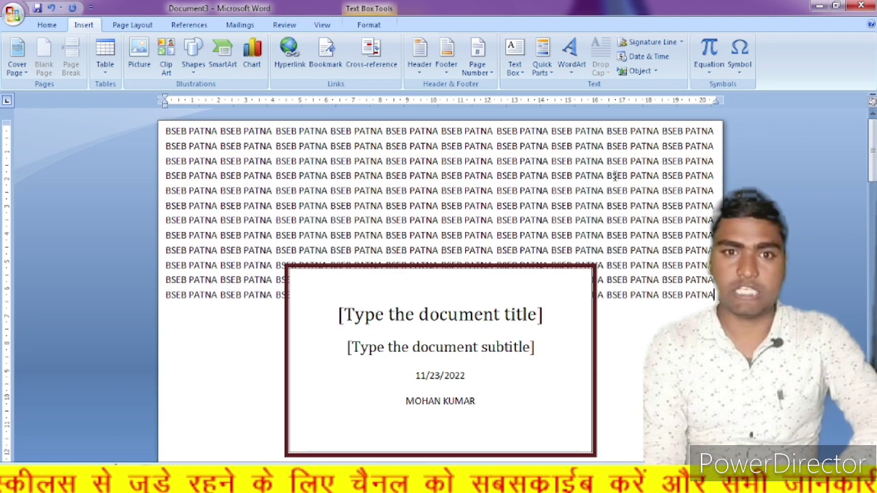
key(ctrl+v)
key(ctrl+v)
key(ctrl+v)
key(ctrl+v)
key(ctrl+v)
key(ctrl+v)
key(ctrl+v)
key(ctrl+v)
key(ctrl+v)
key(ctrl+v)
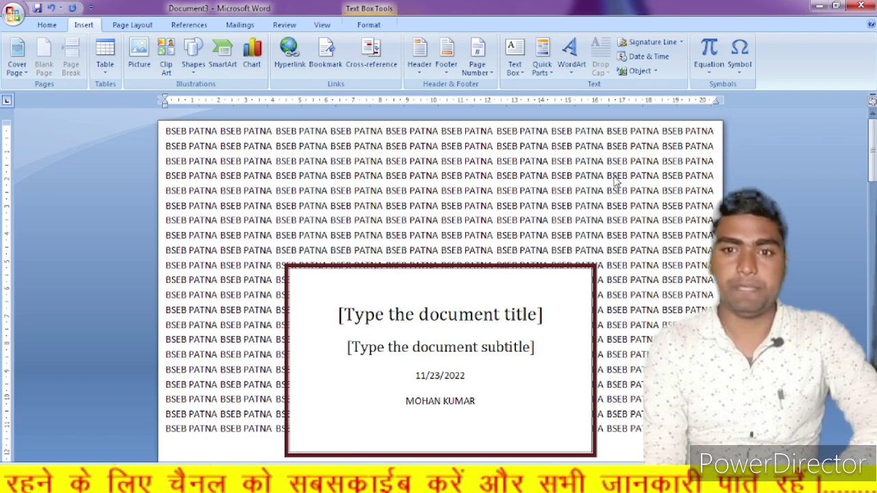
key(ctrl+v)
key(ctrl+v)
key(ctrl+v)
key(ctrl+v)
key(ctrl+v)
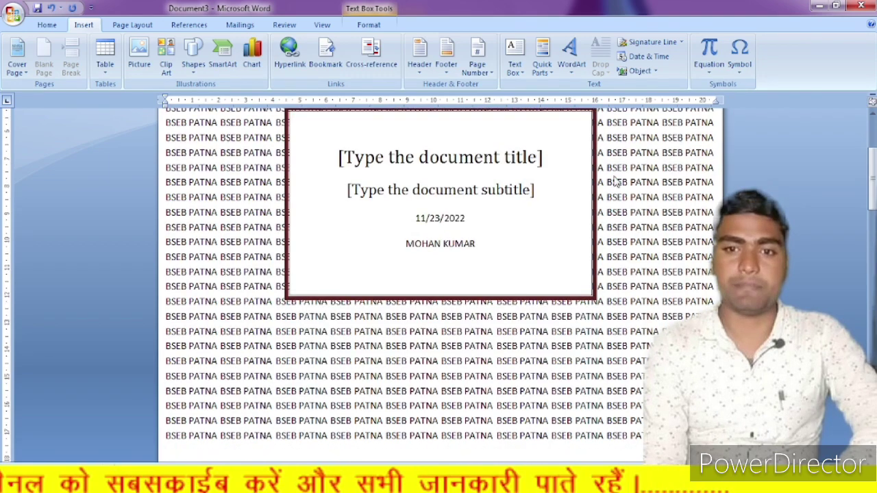
key(ctrl+v)
key(ctrl+v)
key(ctrl+v)
key(ctrl+v)
key(ctrl+v)
key(ctrl+v)
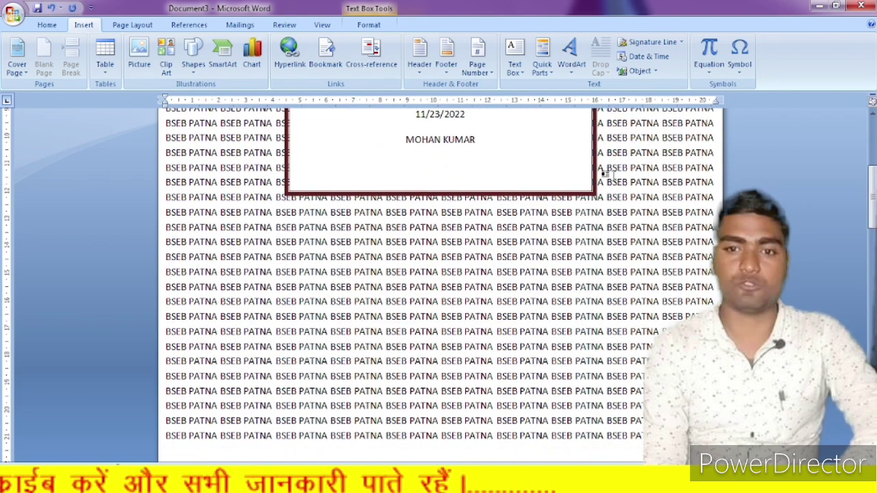
key(ctrl+v)
key(ctrl+v)
key(ctrl+v)
key(ctrl+v)
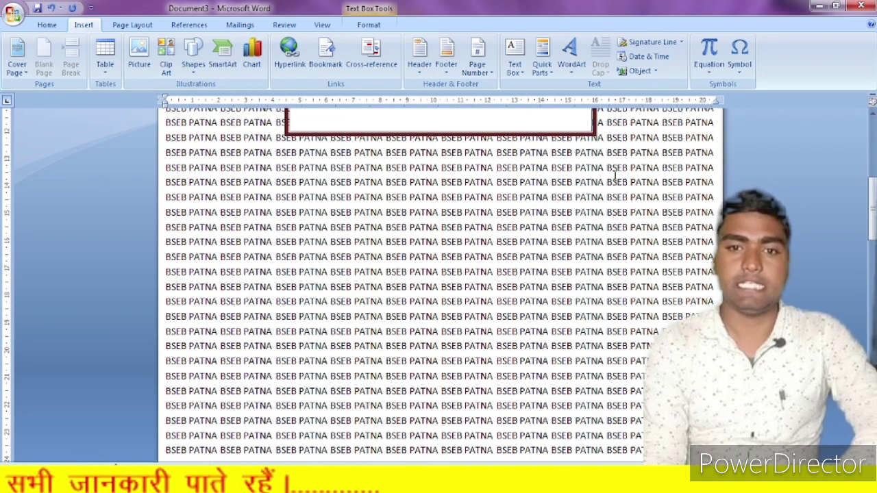
key(ctrl+v)
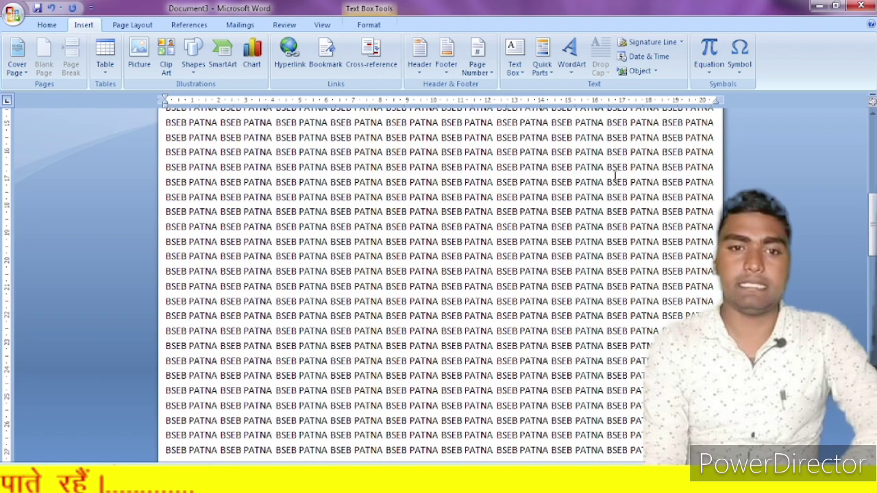
key(ctrl+v)
key(ctrl+v)
key(ctrl+v)
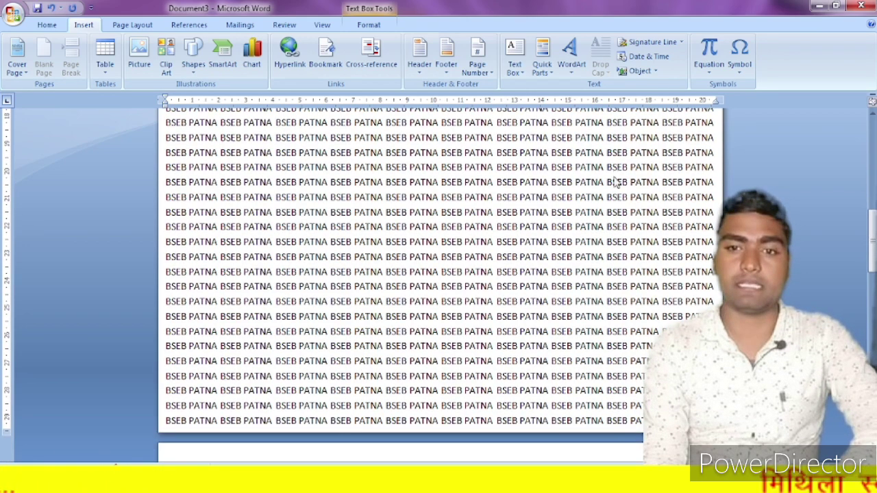
scroll(402, 259, down, 4)
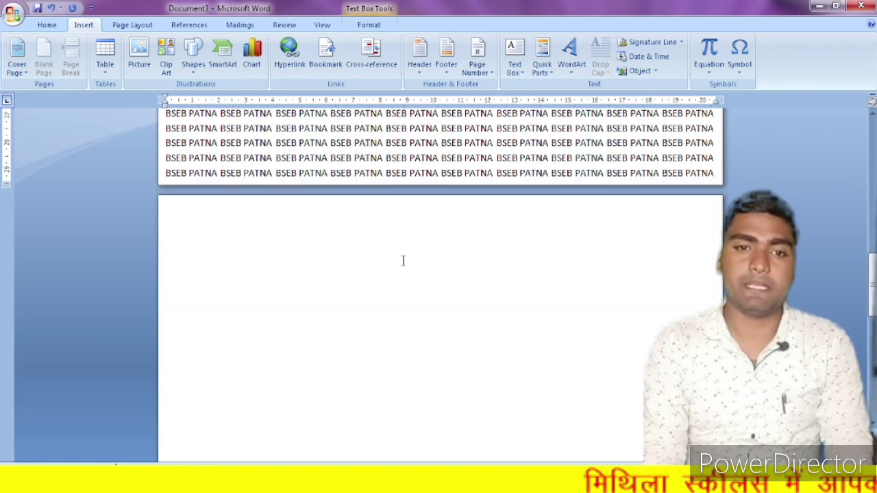
scroll(365, 275, up, 6)
scroll(365, 275, up, 5)
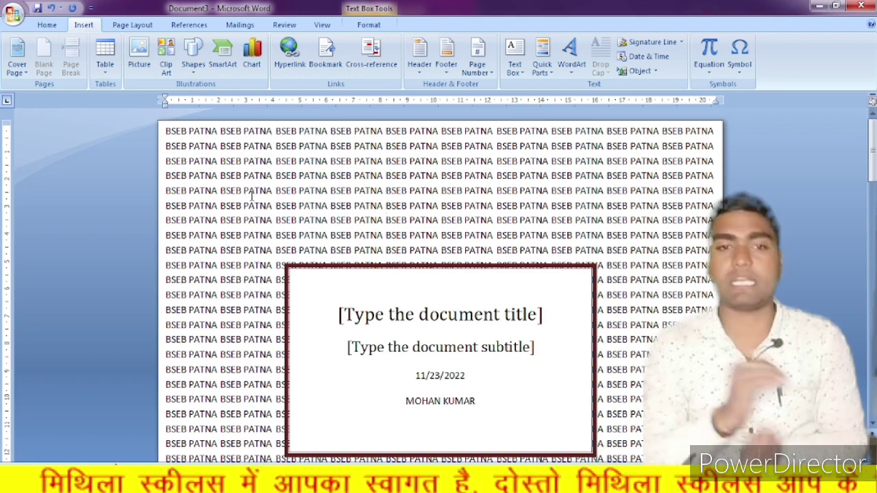
Set the font color of all the BSEB PATNA background text to a medium-light shade of the red theme color
key(ctrl+a)
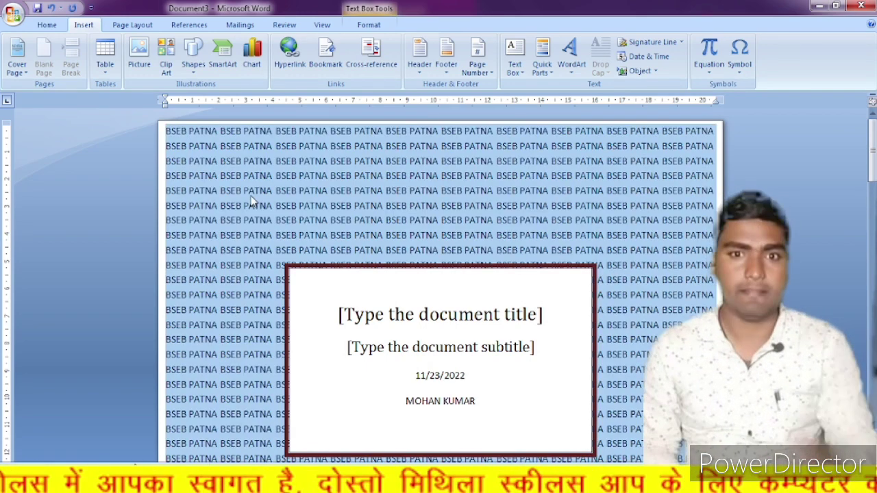
click(52, 28)
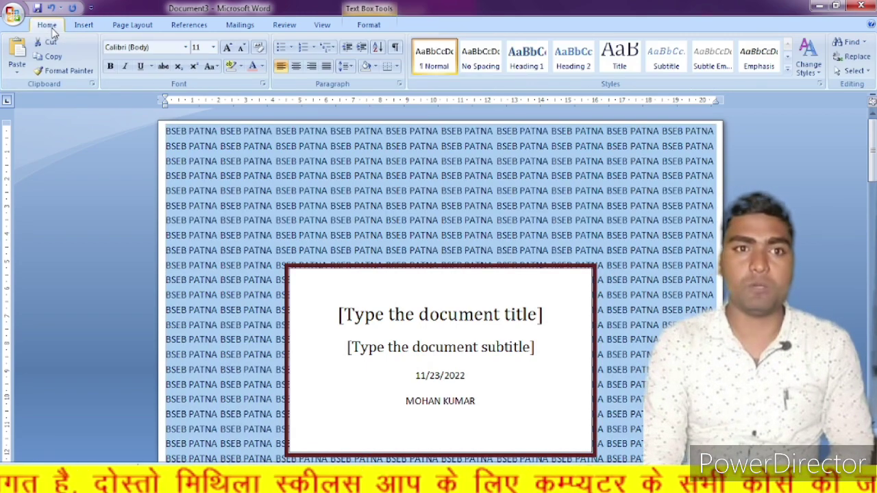
click(262, 69)
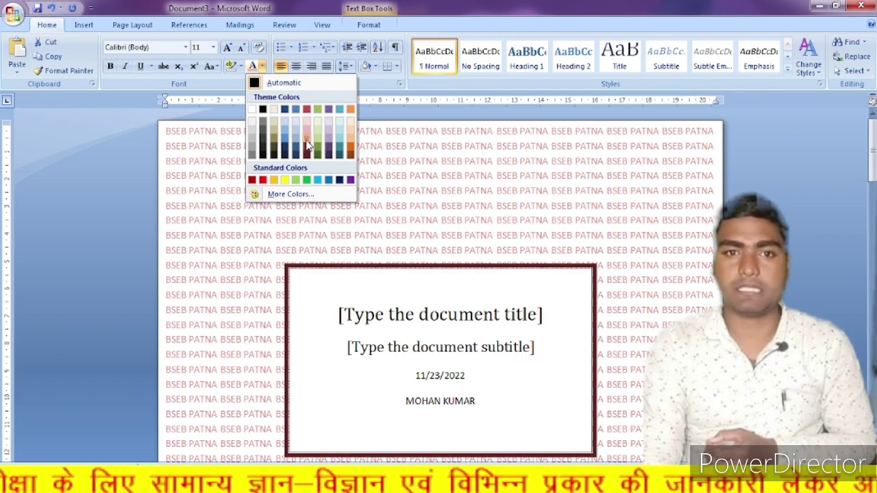
click(306, 140)
click(407, 195)
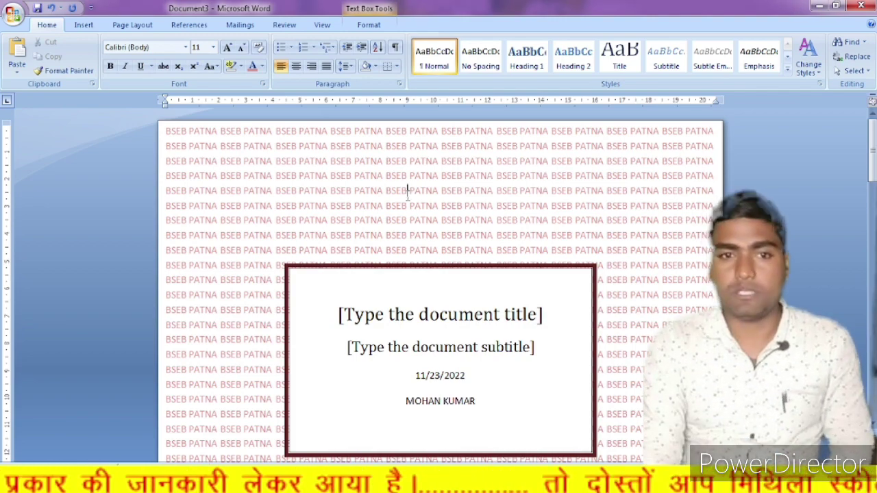
scroll(397, 219, down, 9)
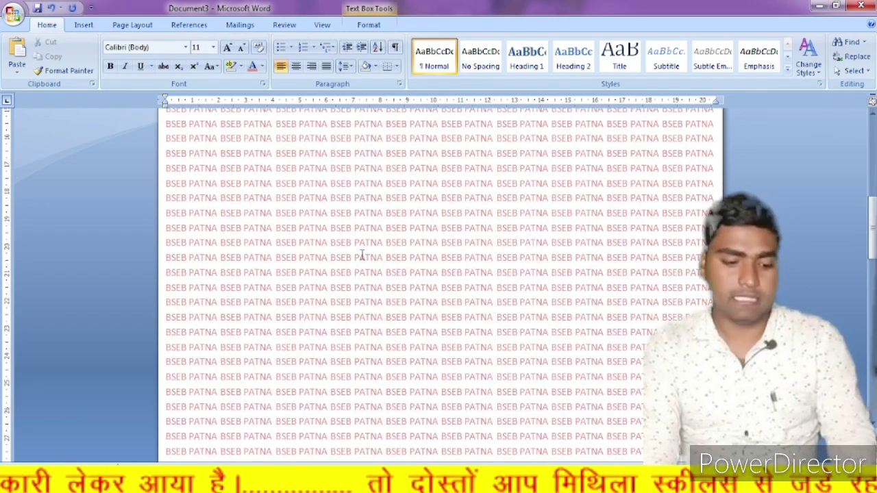
Change all the BSEB PATNA background text to a paler pink shade of the red theme color
key(ctrl+a)
scroll(361, 254, up, 5)
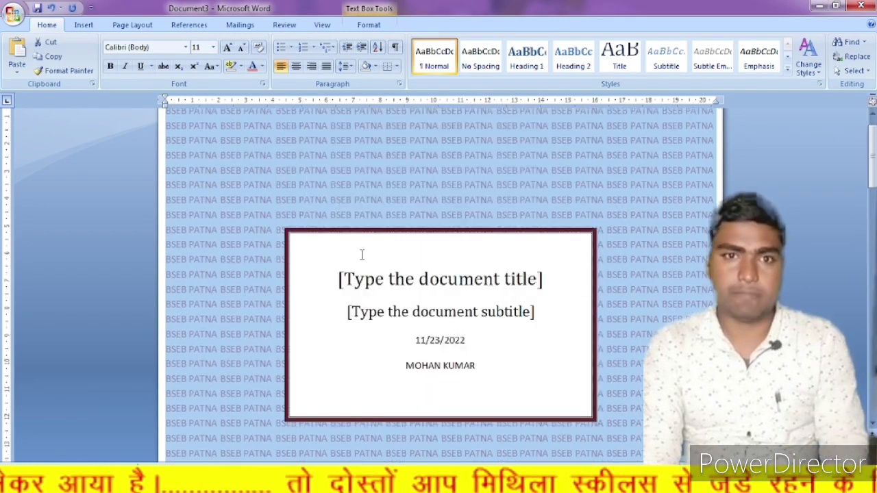
click(262, 66)
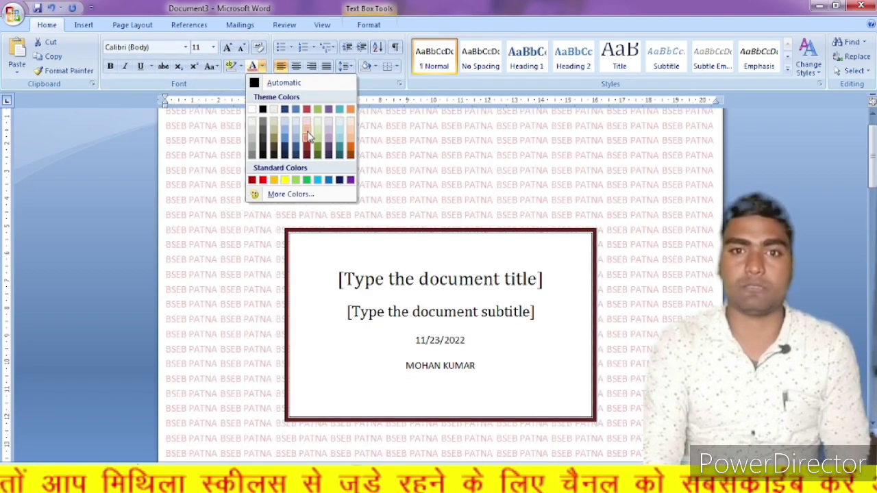
click(308, 139)
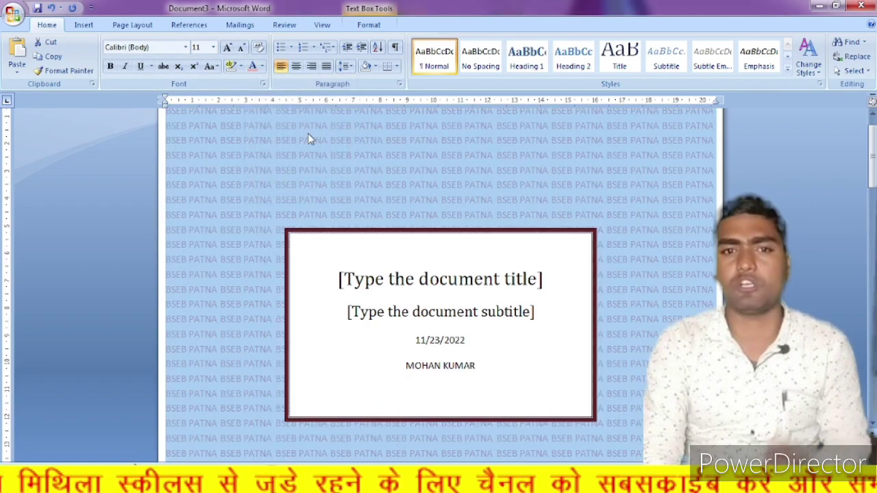
click(378, 173)
scroll(379, 173, down, 10)
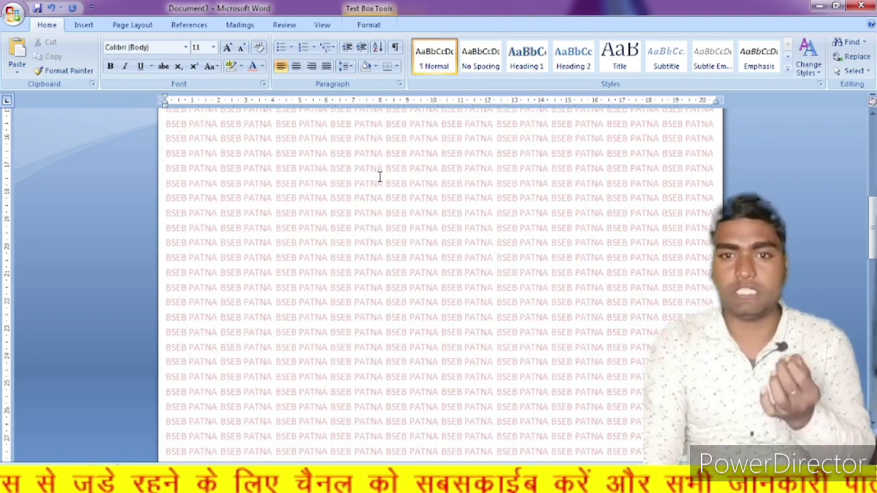
scroll(379, 177, up, 2)
scroll(379, 176, up, 5)
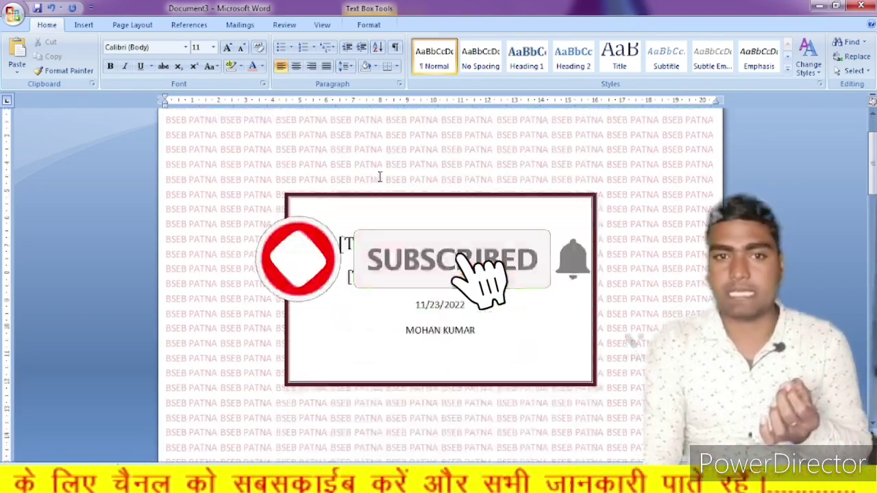
Paste the copied BSEB PATNA text repeatedly into the blank page after the cover page to form a paragraph
scroll(383, 178, down, 10)
scroll(382, 184, down, 3)
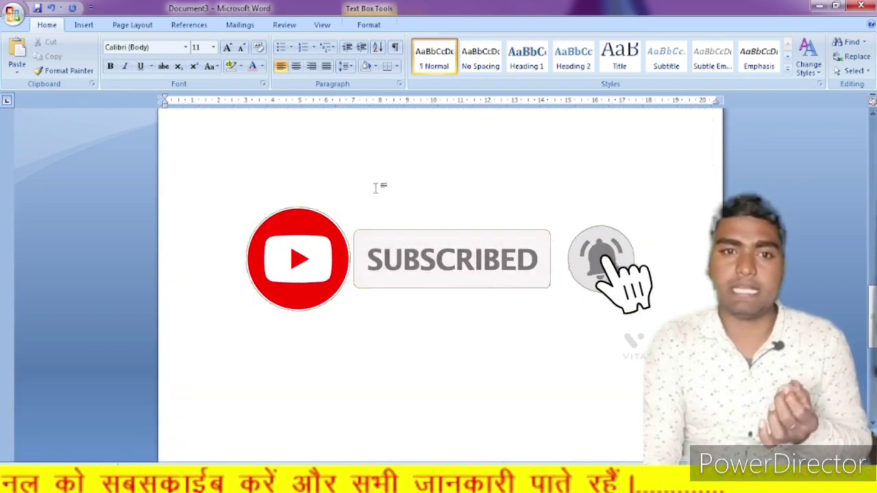
click(233, 181)
scroll(260, 199, up, 3)
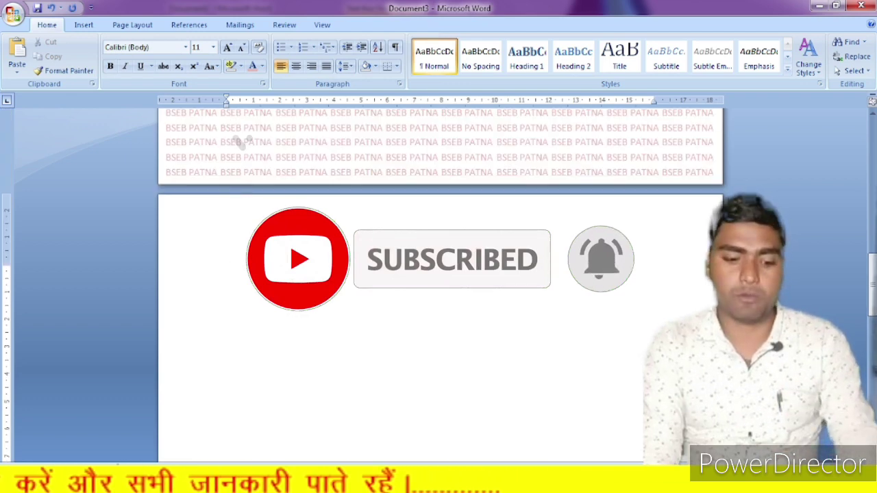
key(ctrl+v)
key(ctrl+v)
key(ctrl+v)
key(ctrl+v)
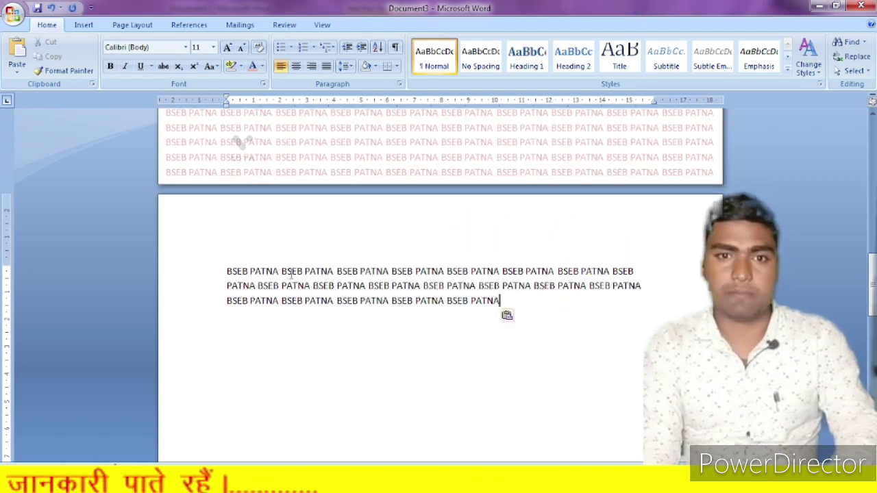
key(ctrl+v)
key(ctrl+v)
key(ctrl+v)
key(ctrl+v)
key(ctrl+v)
key(ctrl+v)
key(ctrl+v)
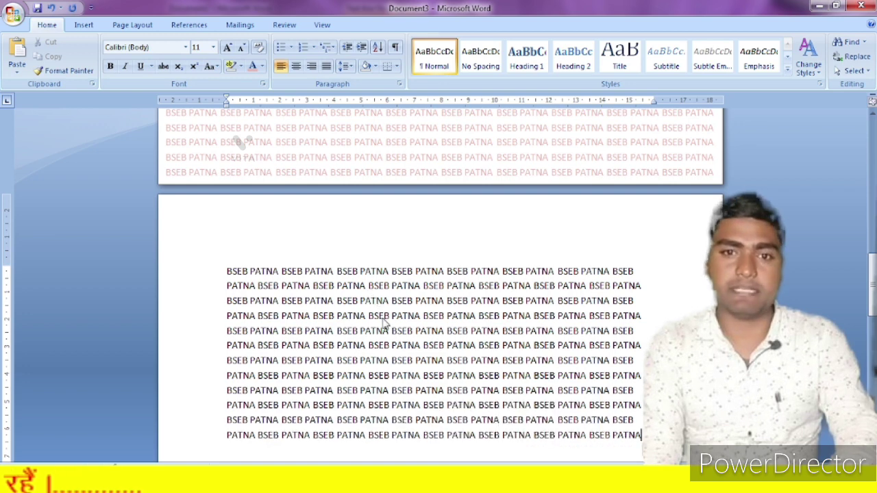
Remove the space after the paragraph for the BSEB PATNA text on the second page
drag(228, 239, 588, 406)
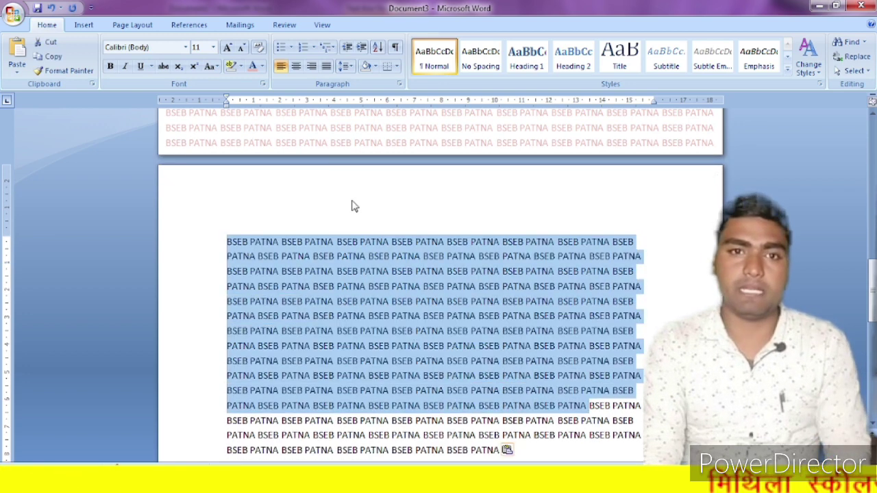
click(346, 67)
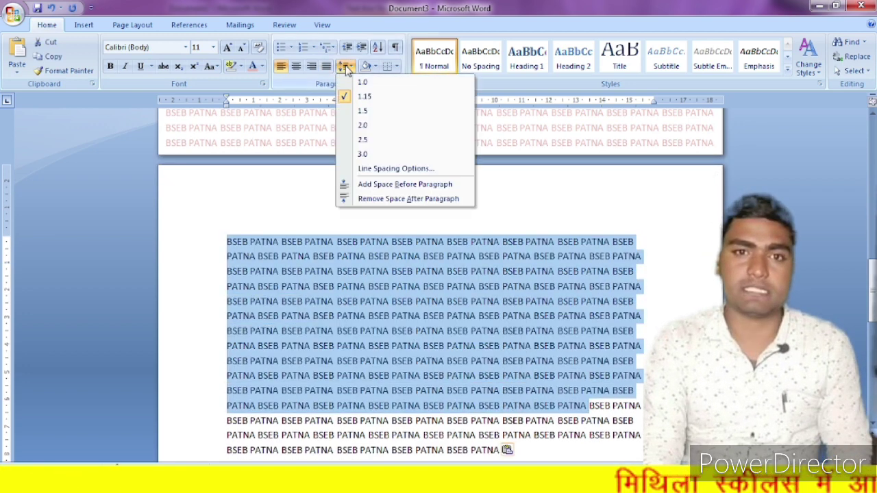
click(387, 199)
click(412, 331)
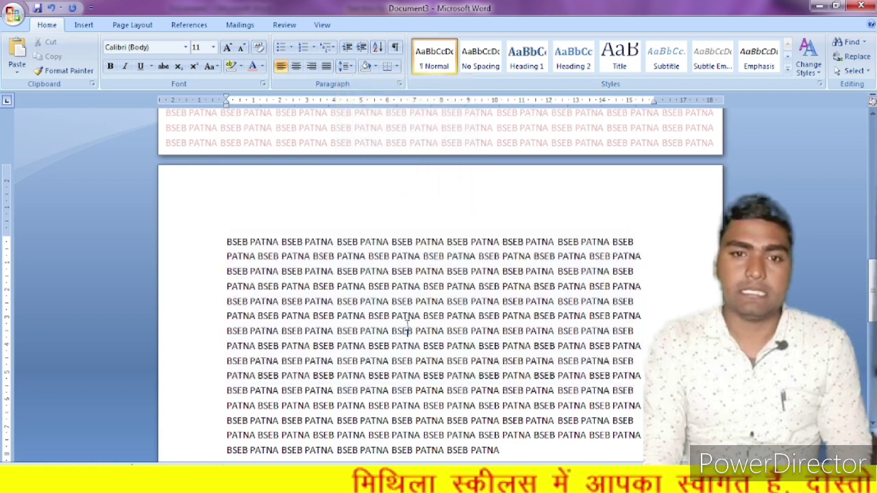
Look over the second-page BSEB PATNA paragraph and the Alphabet cover page's background text
scroll(409, 319, down, 3)
click(505, 347)
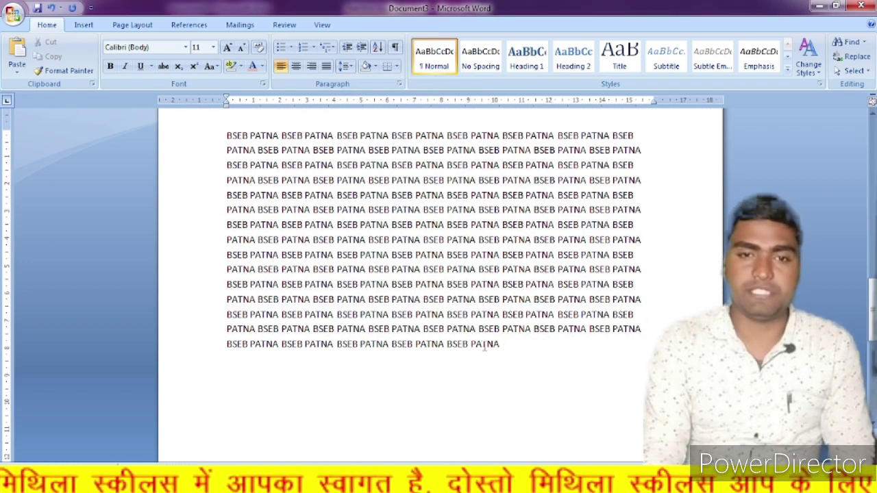
scroll(483, 346, up, 15)
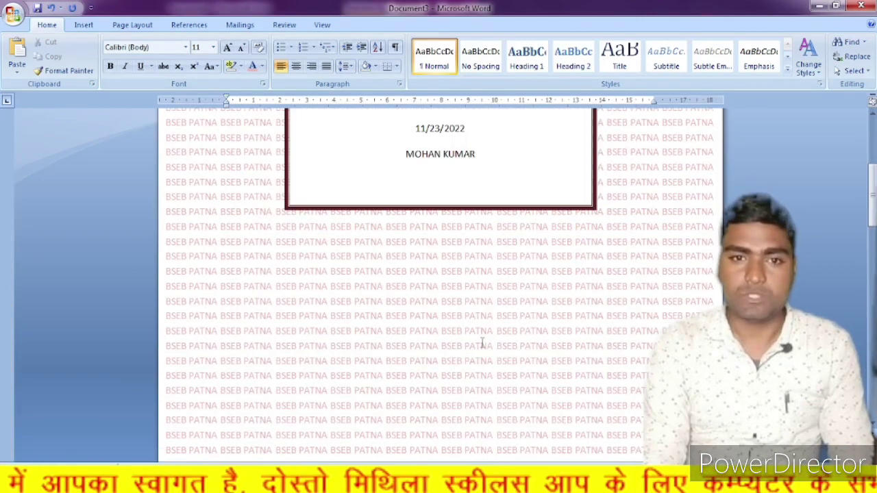
scroll(482, 343, up, 1)
scroll(483, 339, down, 8)
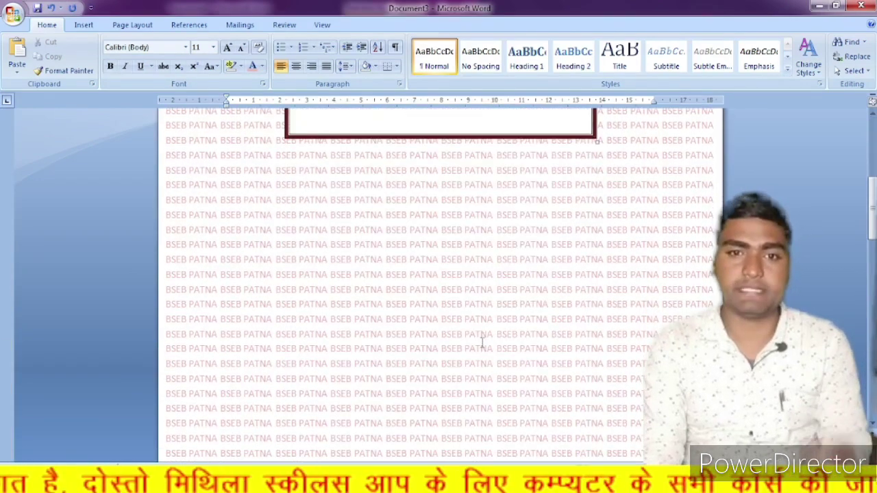
scroll(445, 336, up, 5)
scroll(405, 329, up, 3)
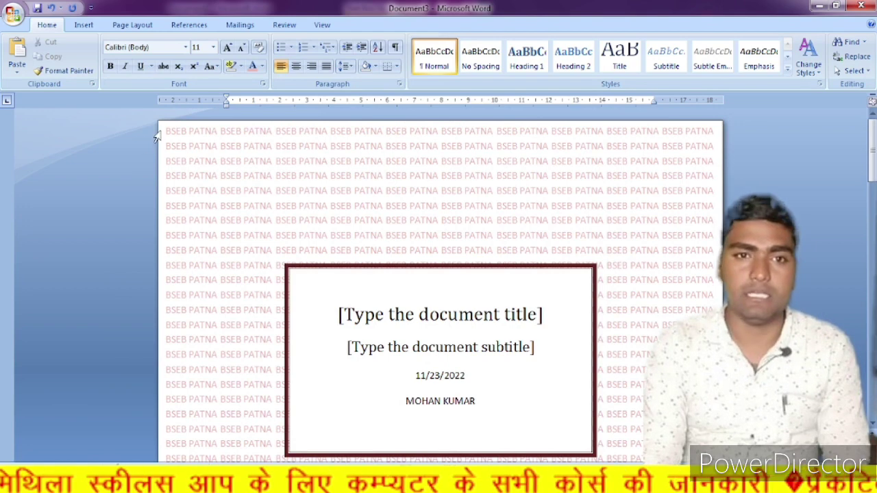
Remove the space after the paragraph for the upper lines of the cover page's BSEB PATNA background text
drag(166, 130, 589, 281)
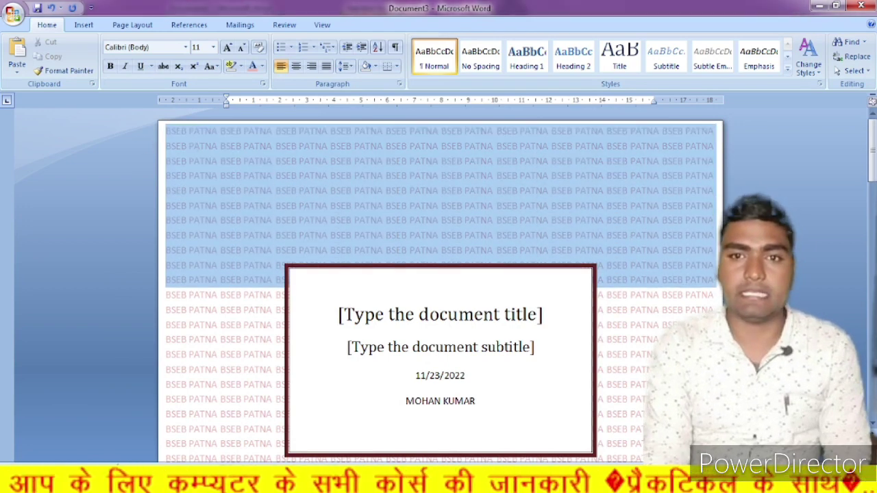
click(348, 66)
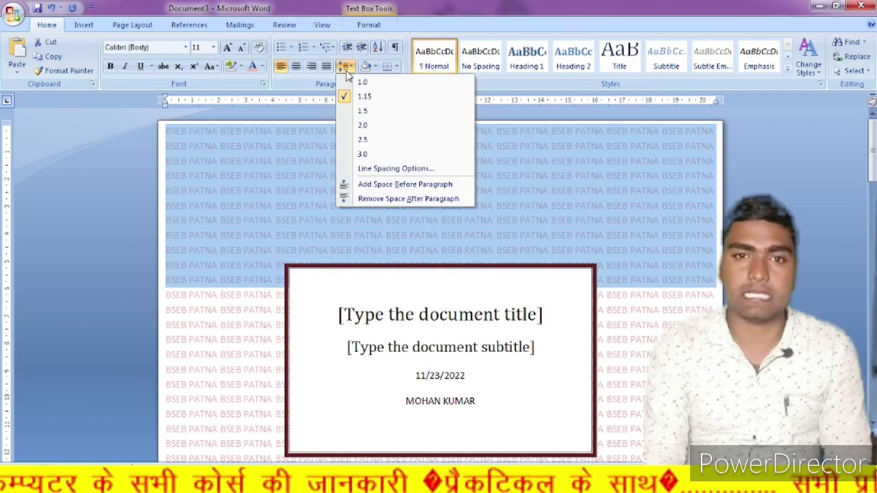
click(392, 198)
scroll(393, 199, down, 2)
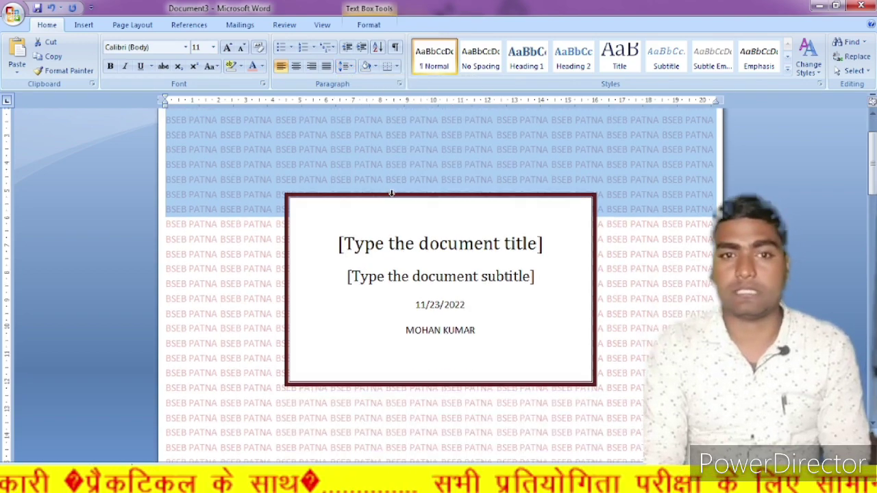
scroll(393, 196, up, 2)
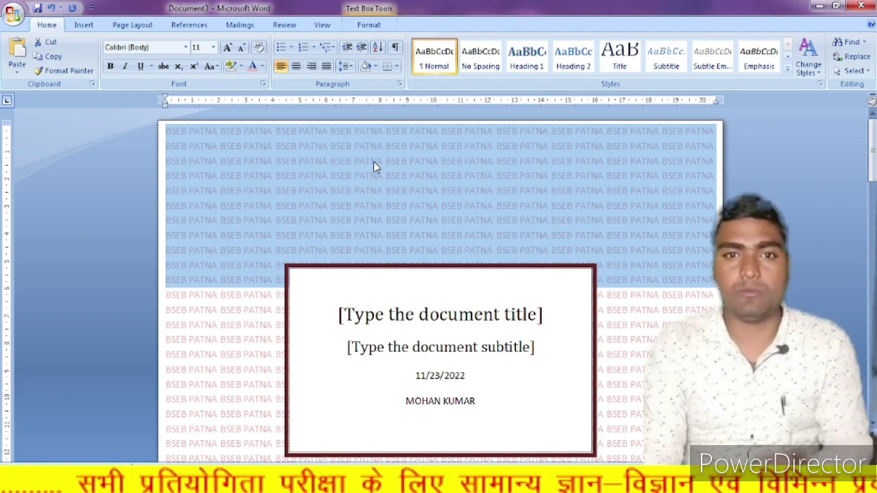
scroll(373, 161, down, 6)
scroll(375, 163, down, 8)
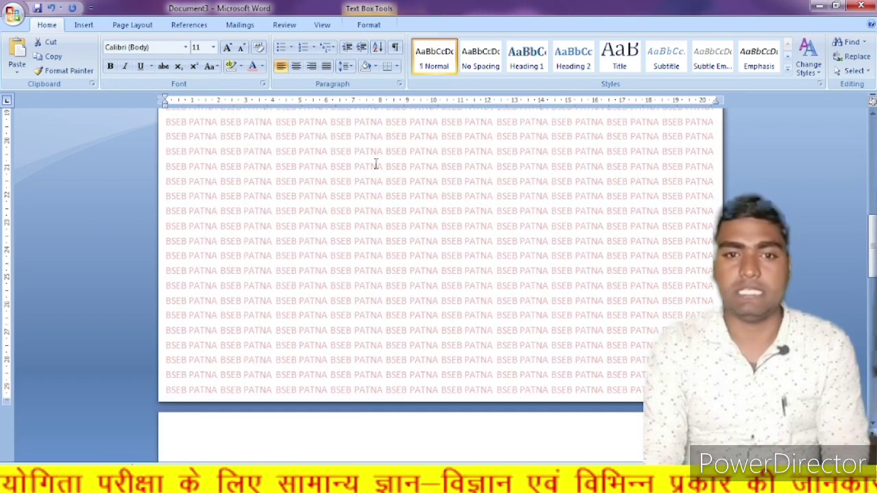
scroll(376, 164, up, 12)
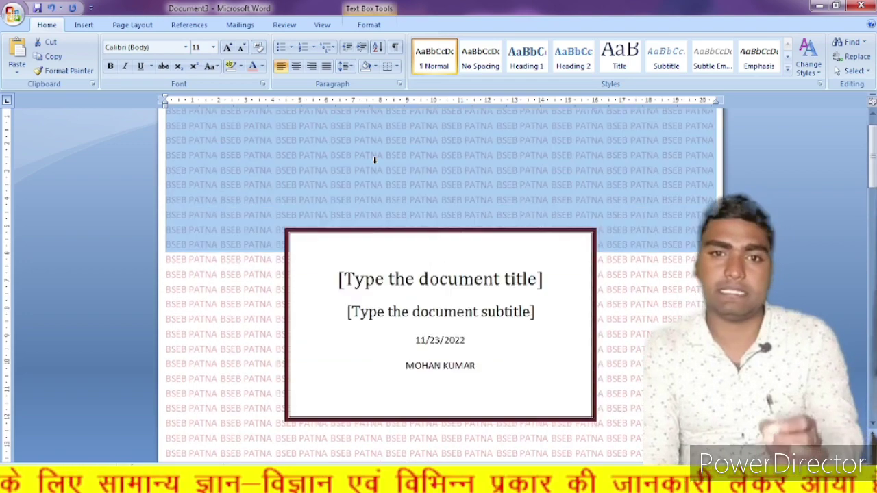
click(383, 162)
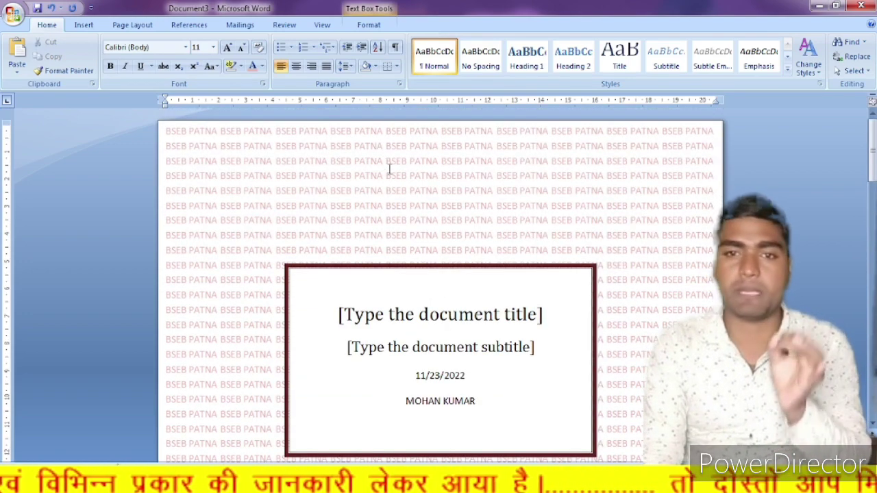
click(286, 190)
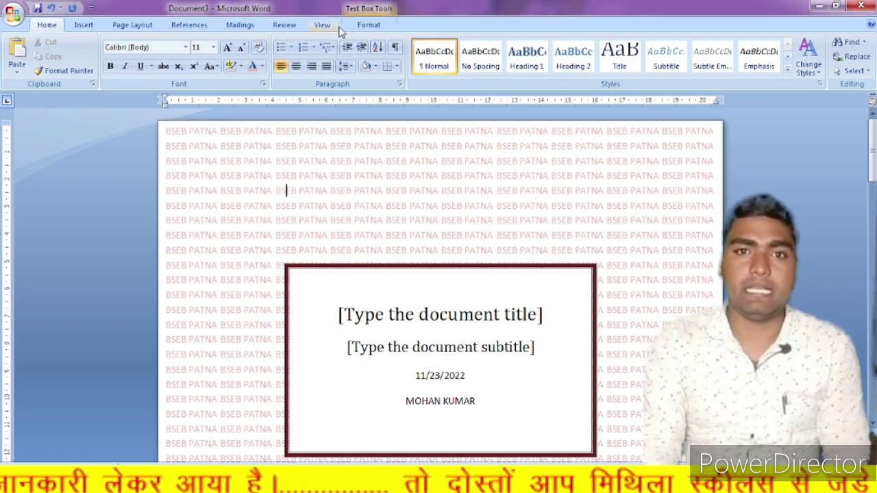
Browse the built-in cover page designs down to the last ones without inserting any
click(88, 25)
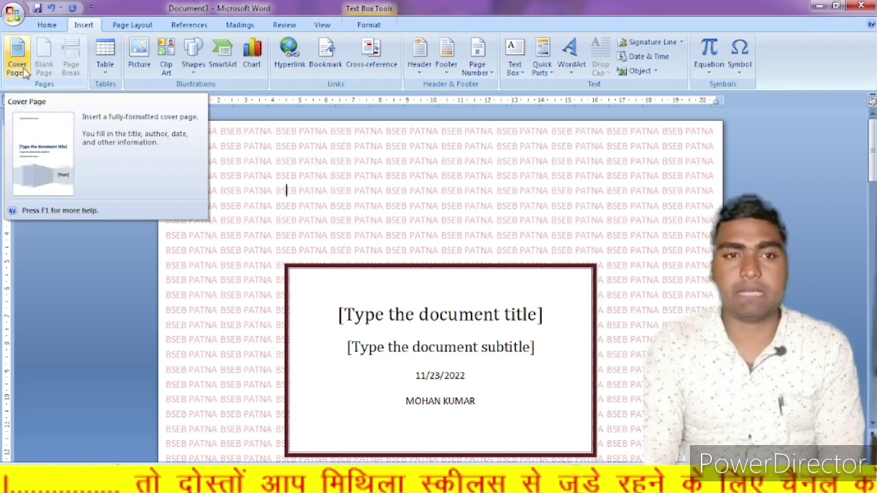
click(26, 73)
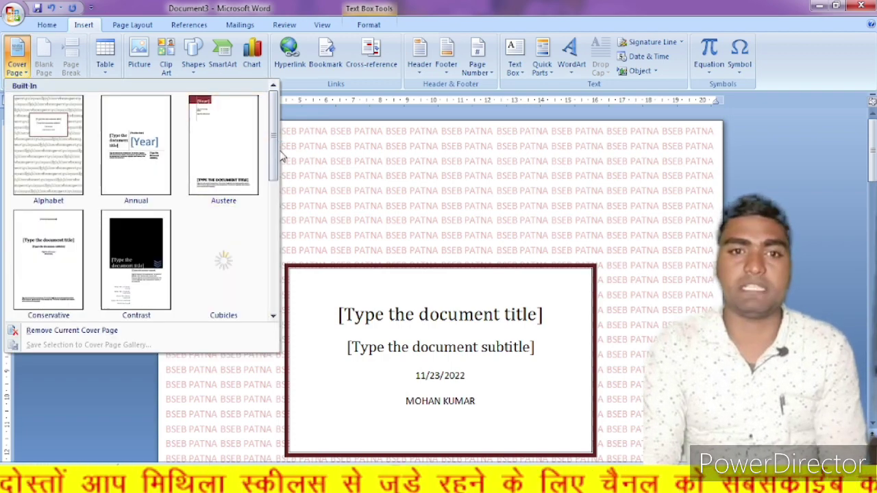
drag(274, 162, 206, 278)
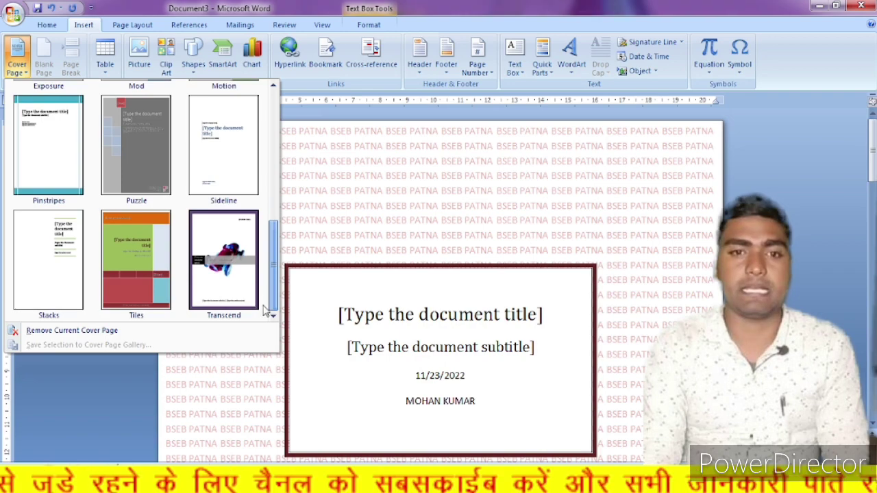
click(345, 181)
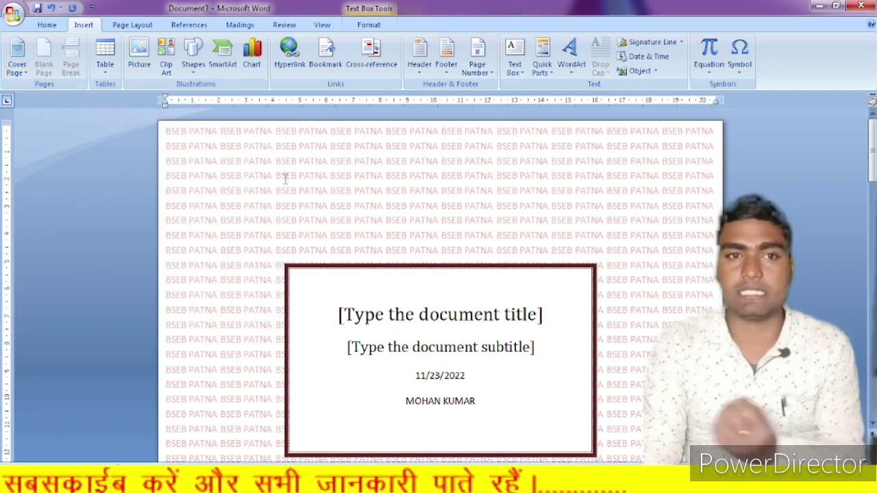
Preview the built-in theme color sets on the cover page without applying any
click(49, 26)
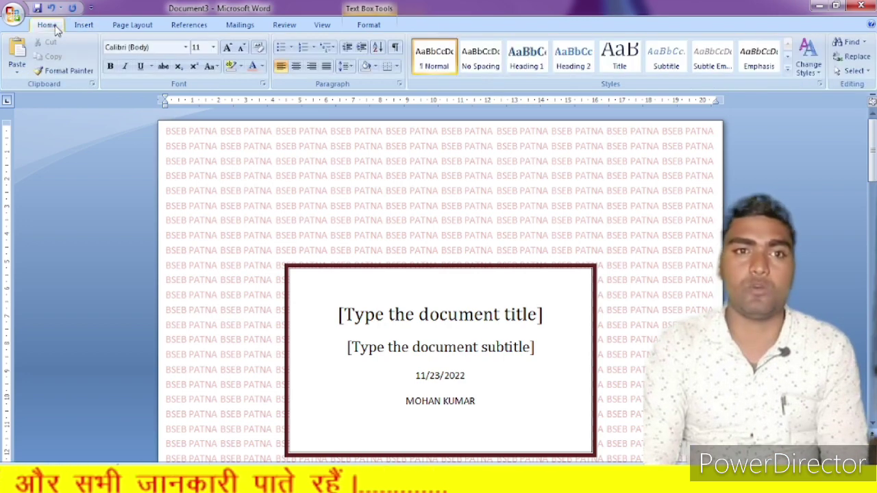
click(808, 69)
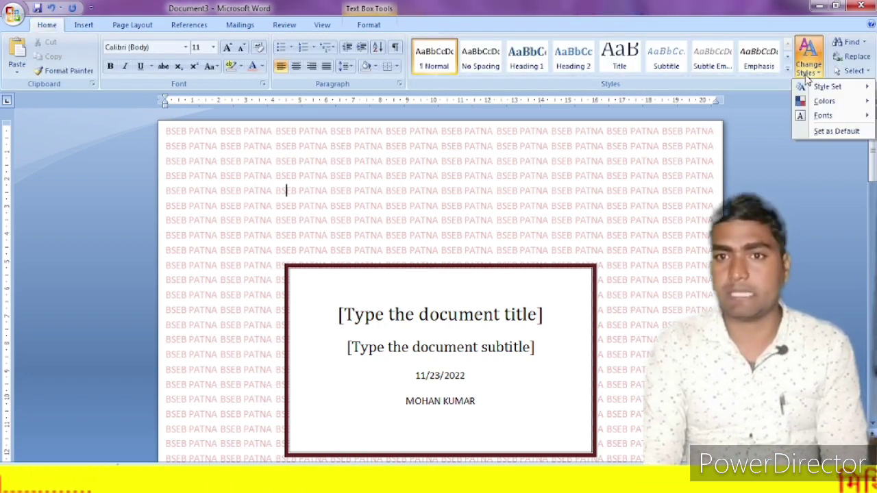
mouse_move(822, 103)
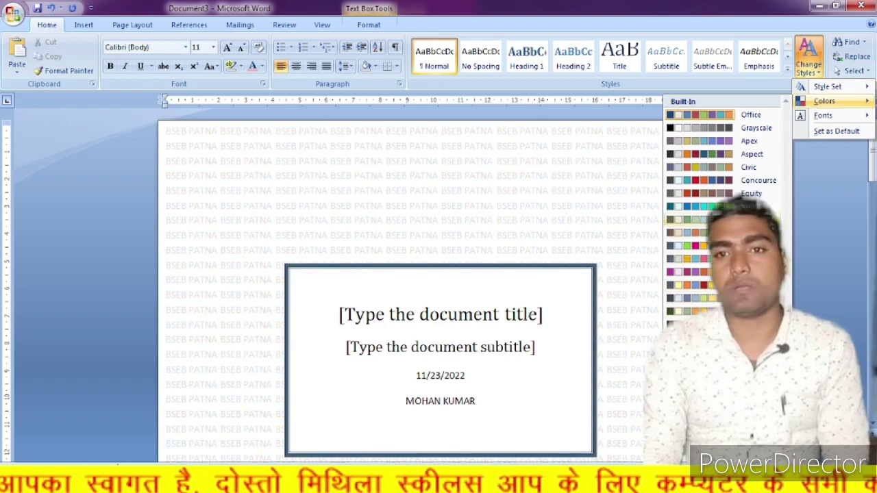
click(526, 173)
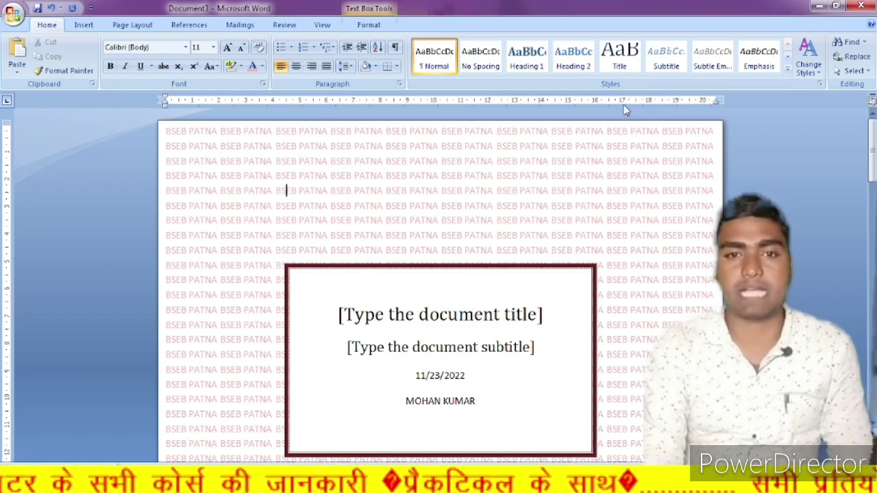
click(514, 263)
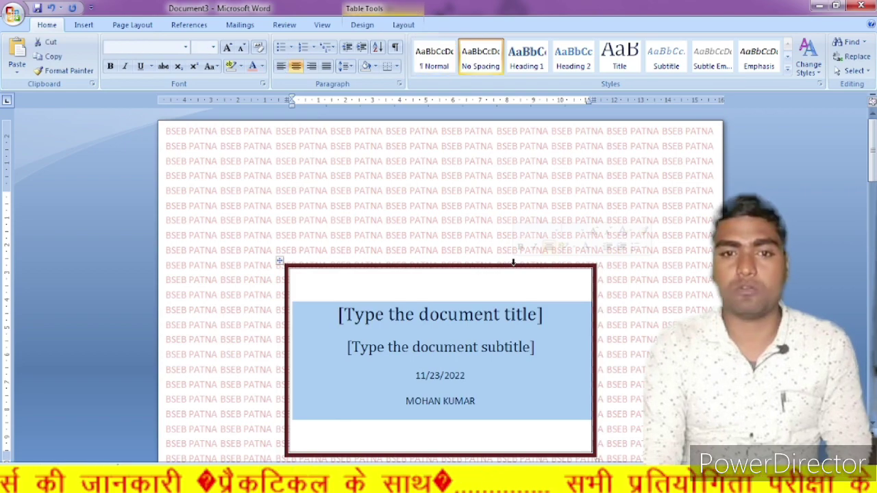
click(372, 206)
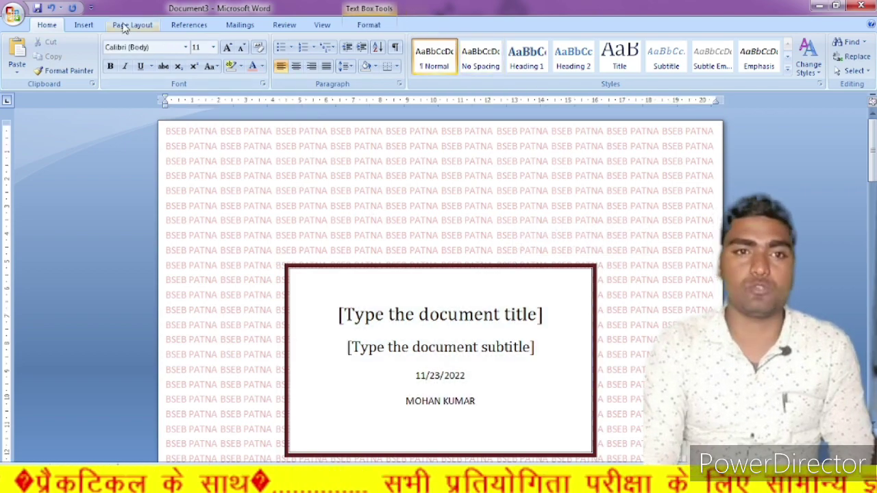
Replace the current cover page with the built-in Tiles design and look it over
click(89, 25)
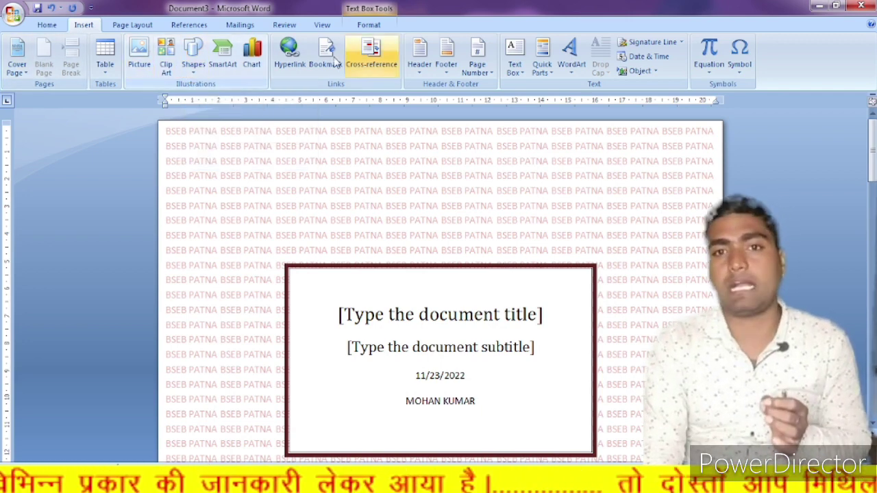
click(17, 58)
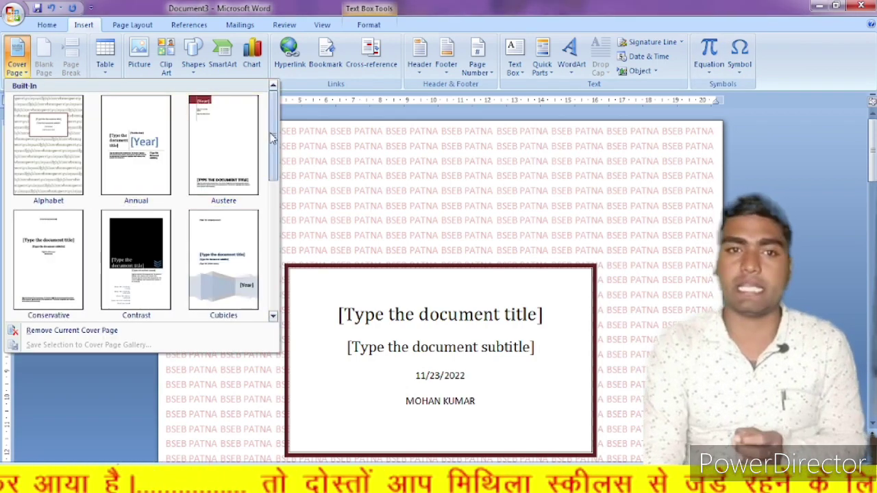
drag(268, 137, 290, 278)
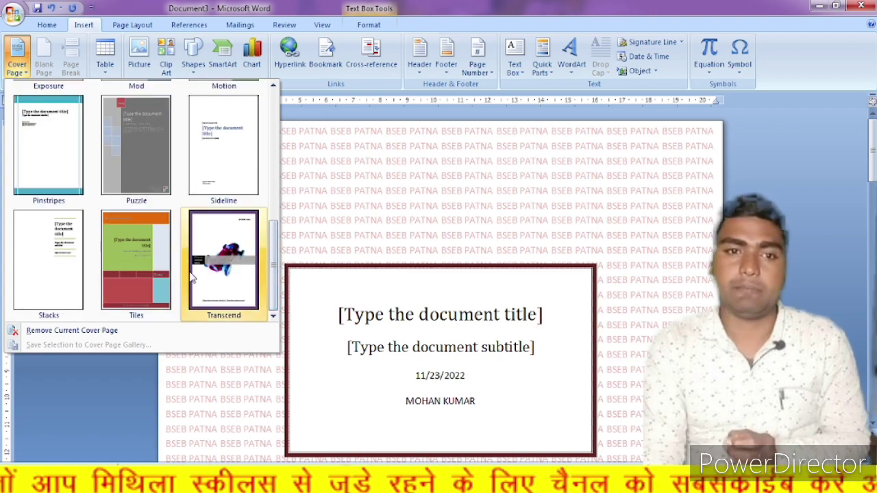
click(144, 267)
scroll(373, 267, down, 15)
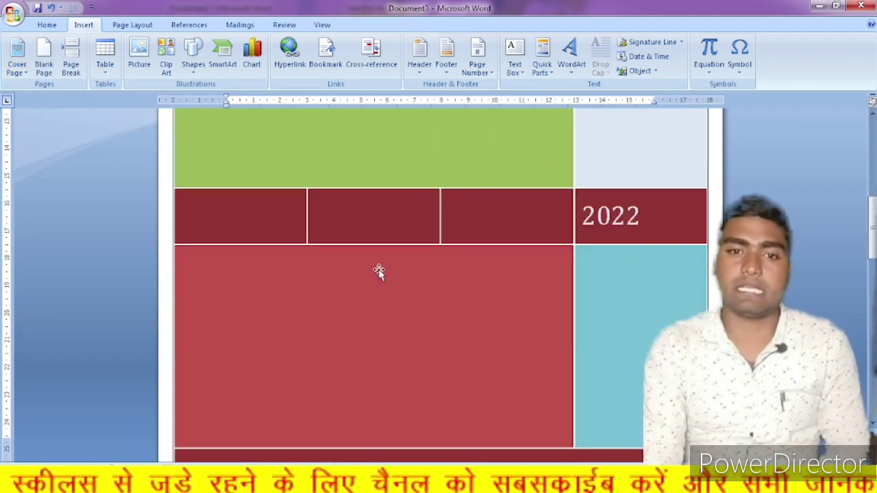
scroll(379, 270, up, 15)
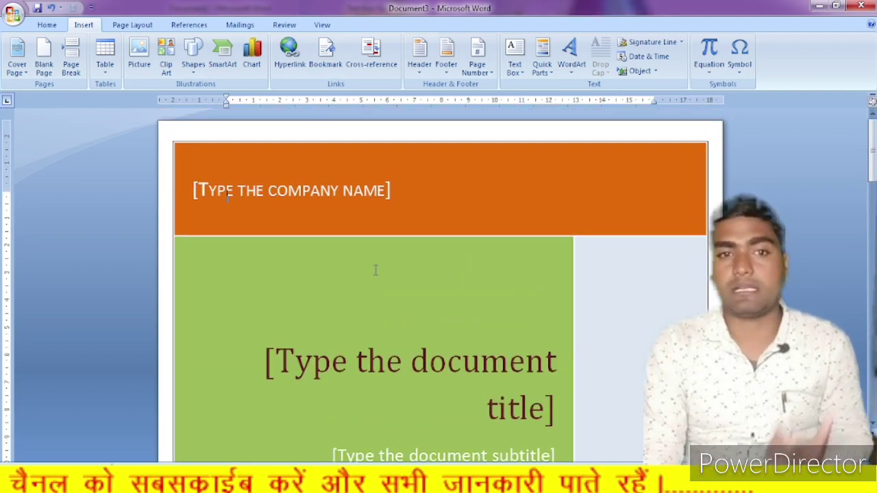
Fill in the cover page's company name as MITHILA SKILLS
click(329, 195)
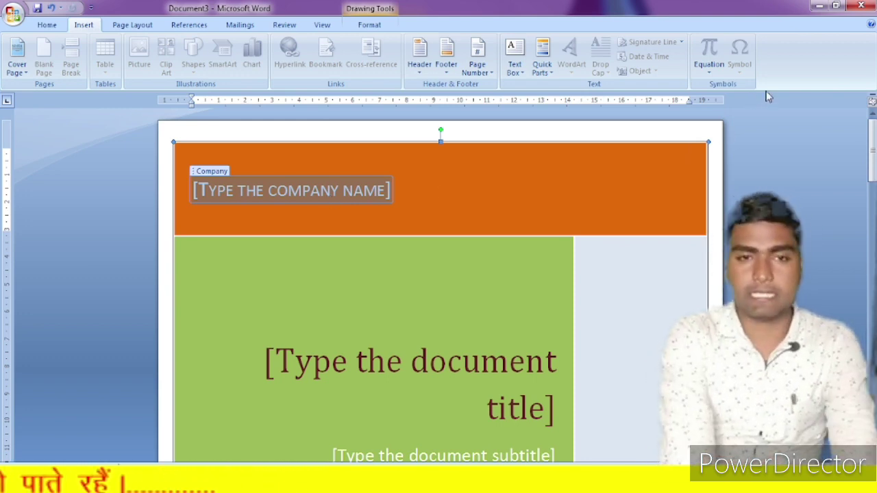
text(MI)
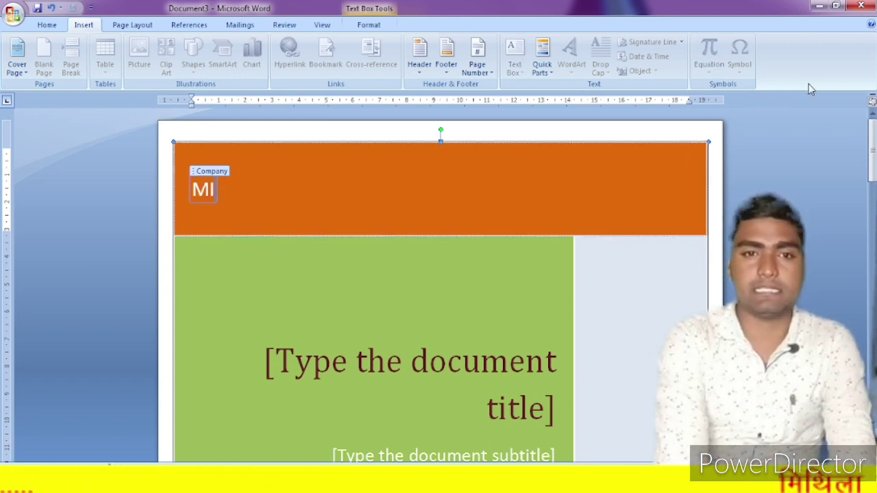
text(THILA SKILLS)
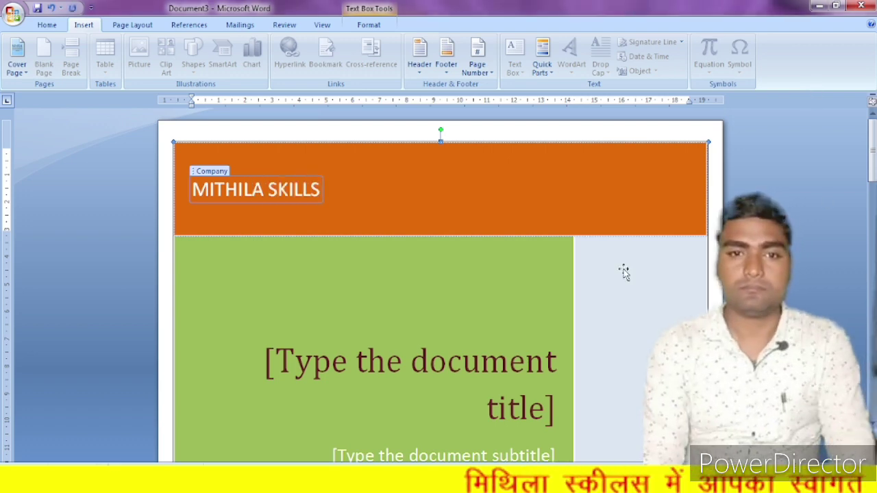
Fill in the cover page's document title as COMPUTER FUNDAMENTAL
scroll(622, 272, down, 3)
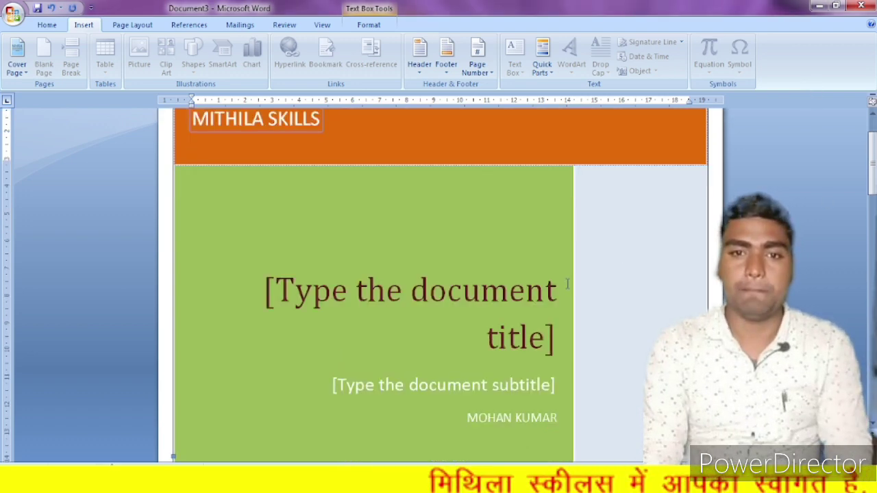
click(489, 261)
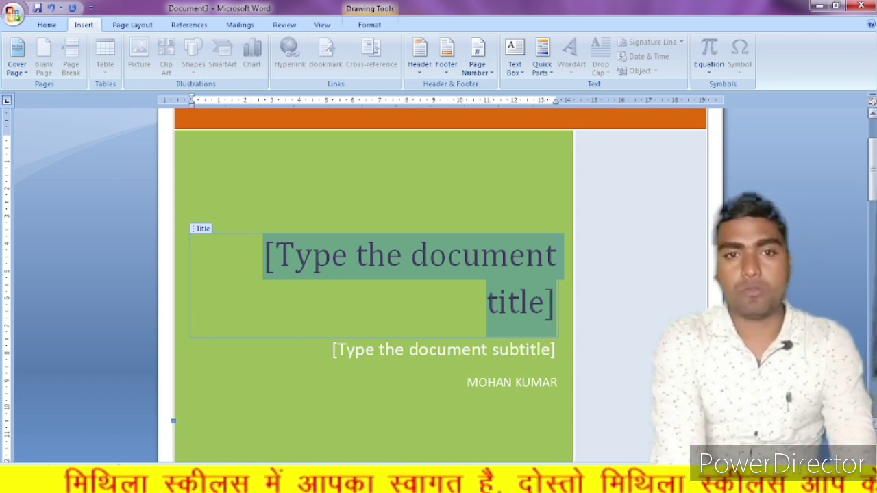
text(COMPU)
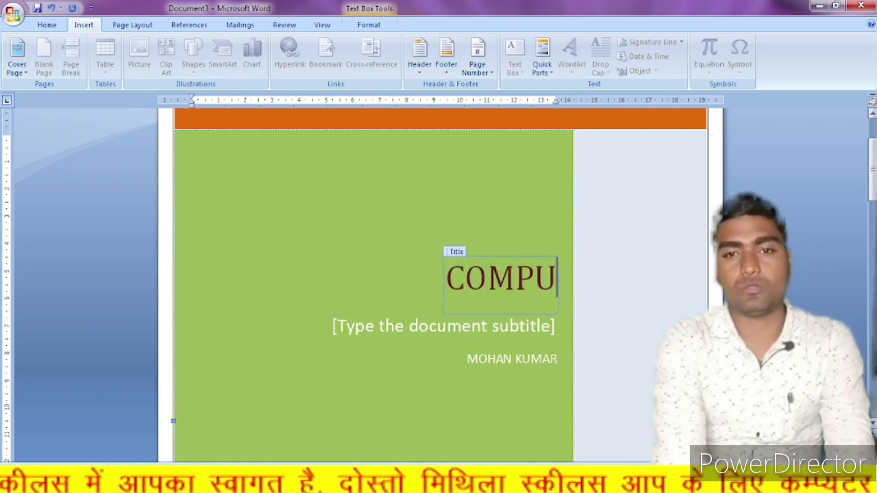
text(TER FUND)
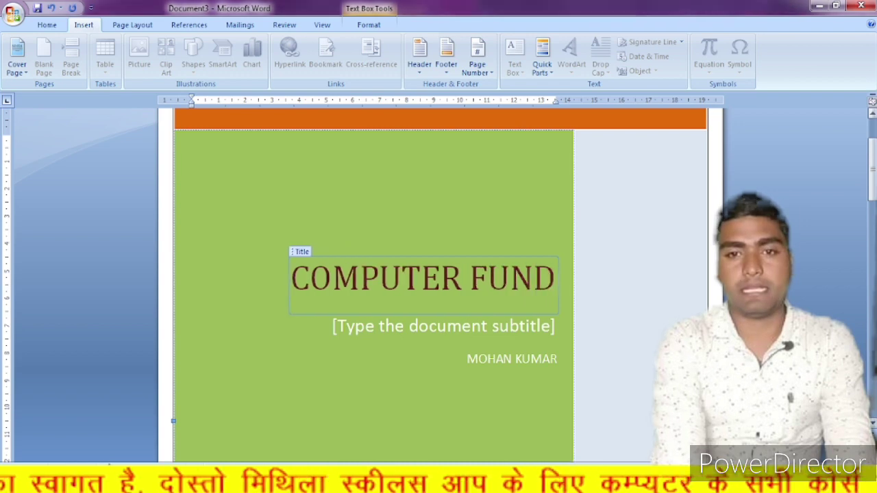
text(AMENTAL)
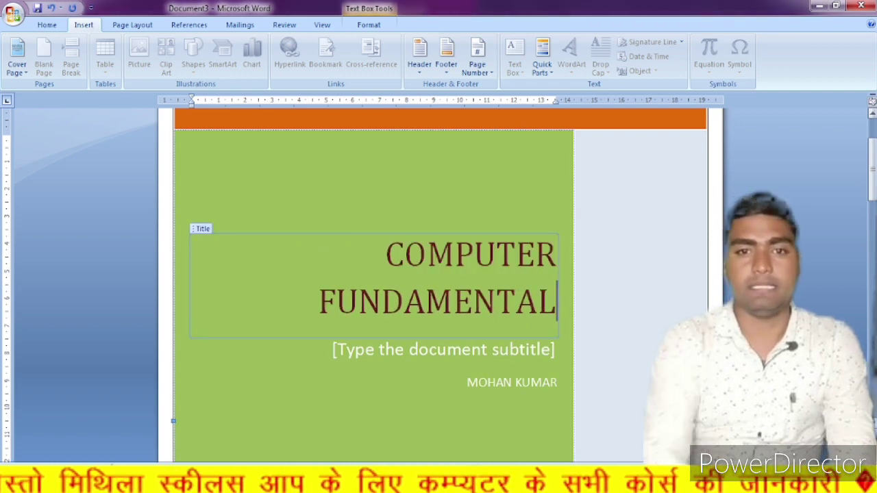
Reduce the font size of the COMPUTER FUNDAMENTAL title to 28 pt so it fits on one line
triple_click(388, 254)
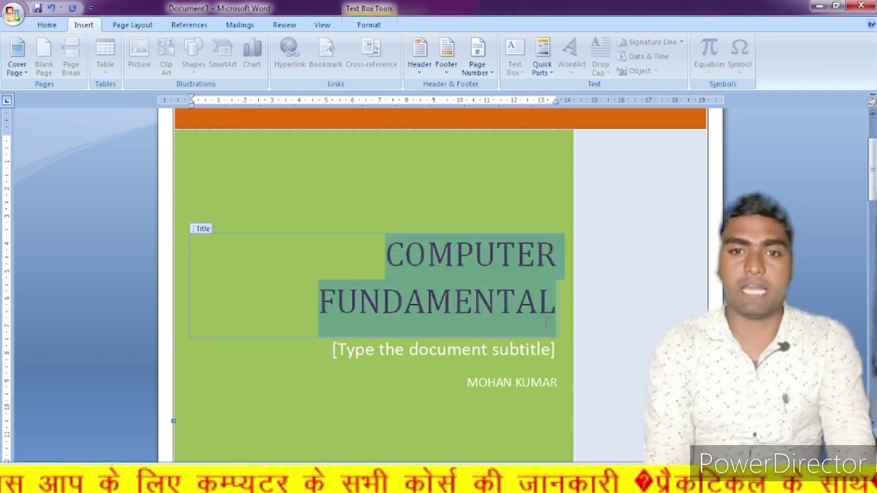
click(45, 26)
click(241, 47)
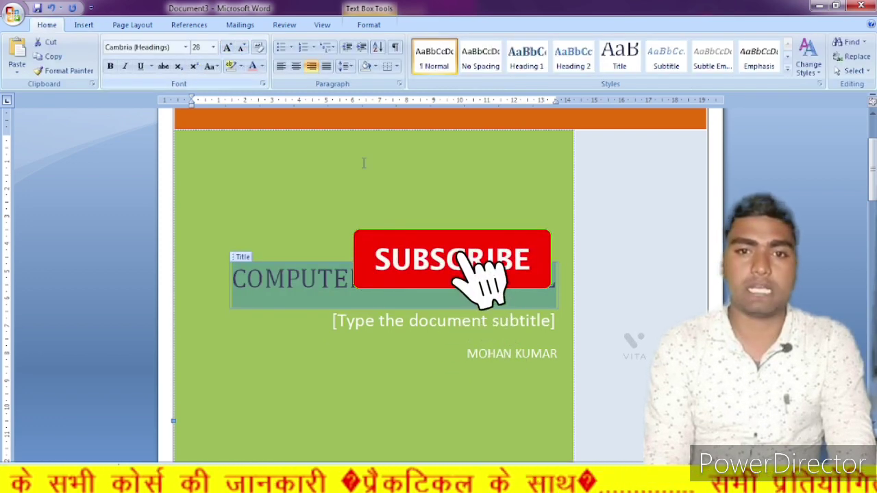
Delete the document subtitle placeholder from the Tiles cover page
click(434, 323)
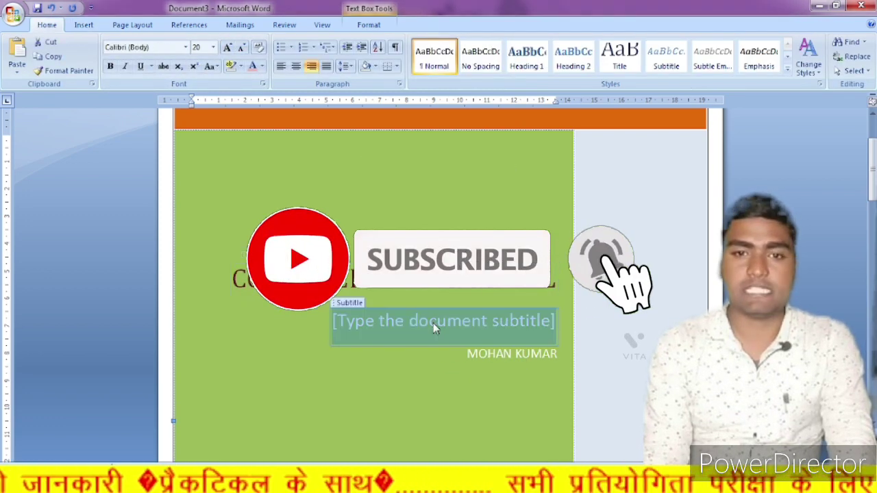
scroll(433, 323, down, 1)
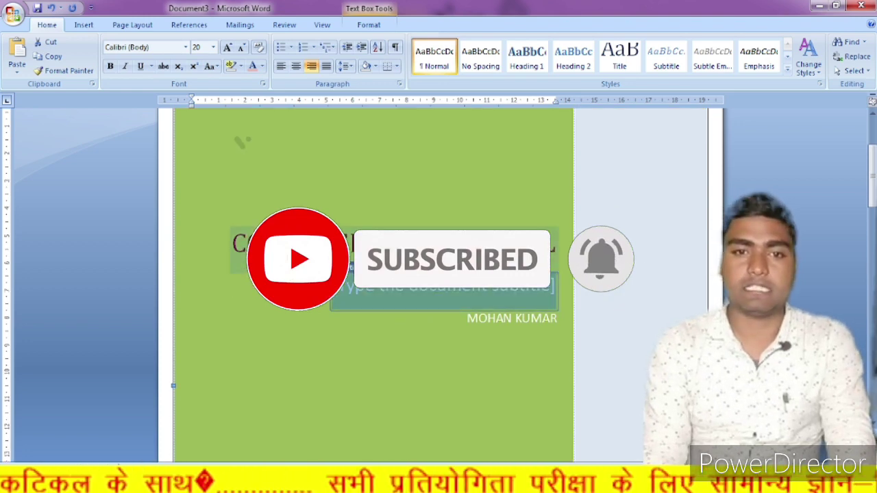
key(Delete)
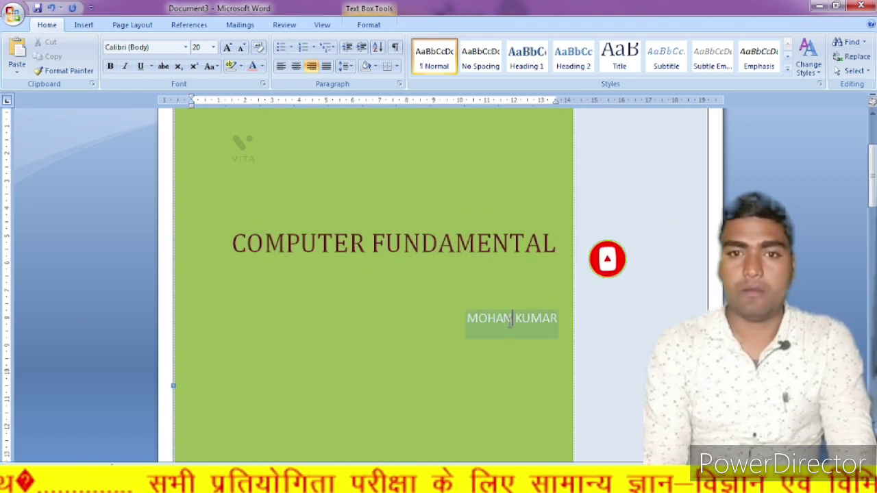
Look at the cover page's author field and the calendar of its year field, keeping the year as 2022
click(510, 322)
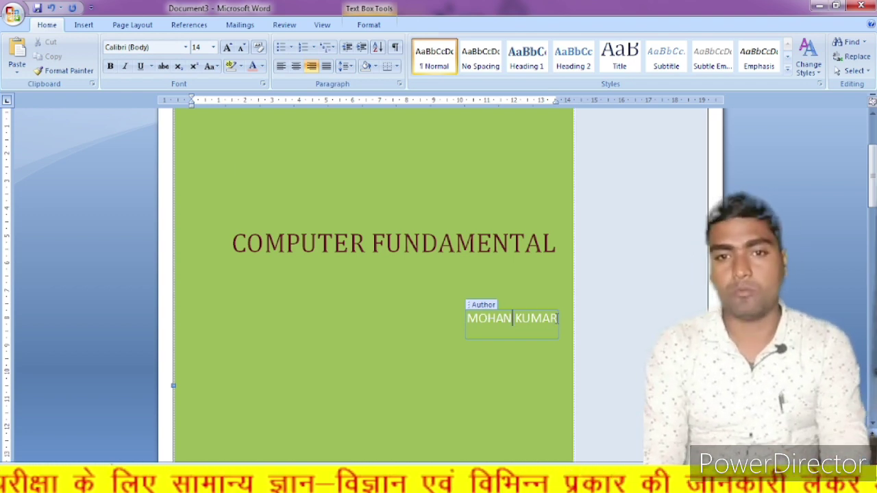
scroll(532, 317, down, 6)
scroll(551, 299, up, 2)
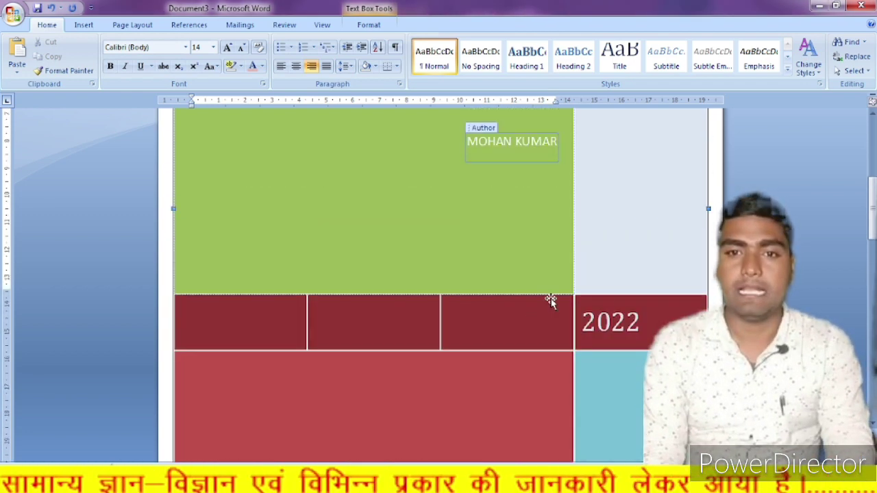
click(619, 324)
click(650, 327)
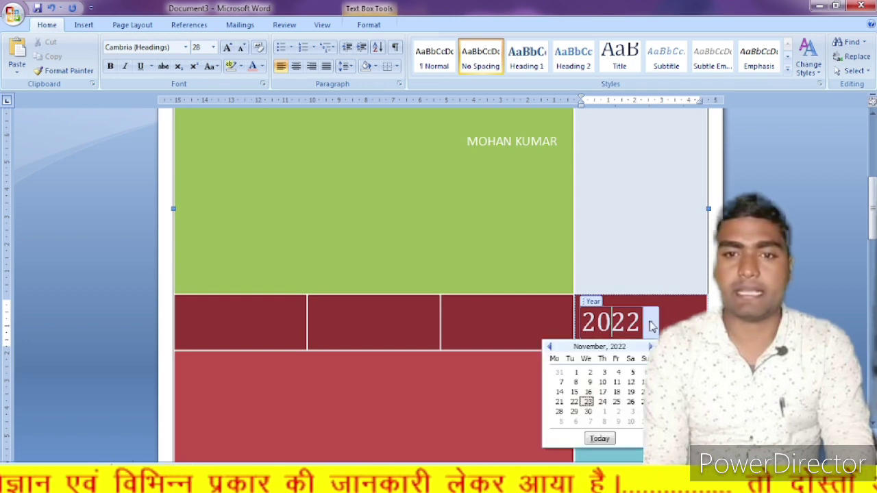
click(599, 386)
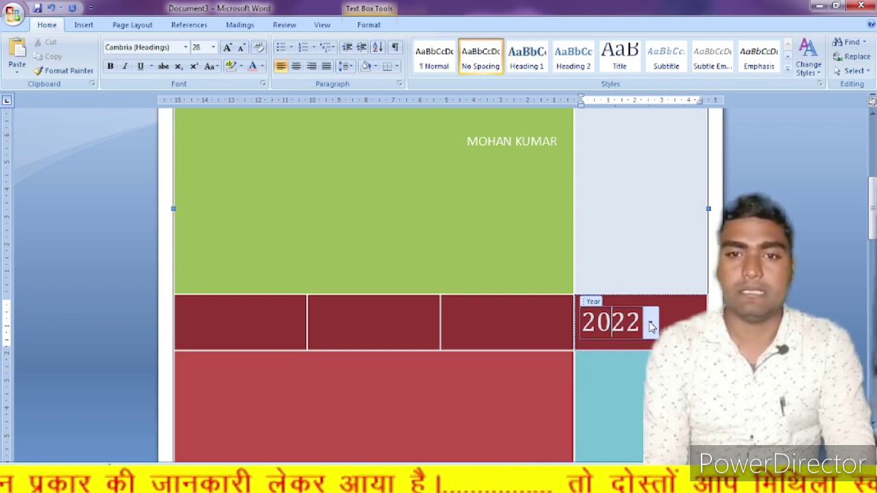
click(650, 327)
click(617, 363)
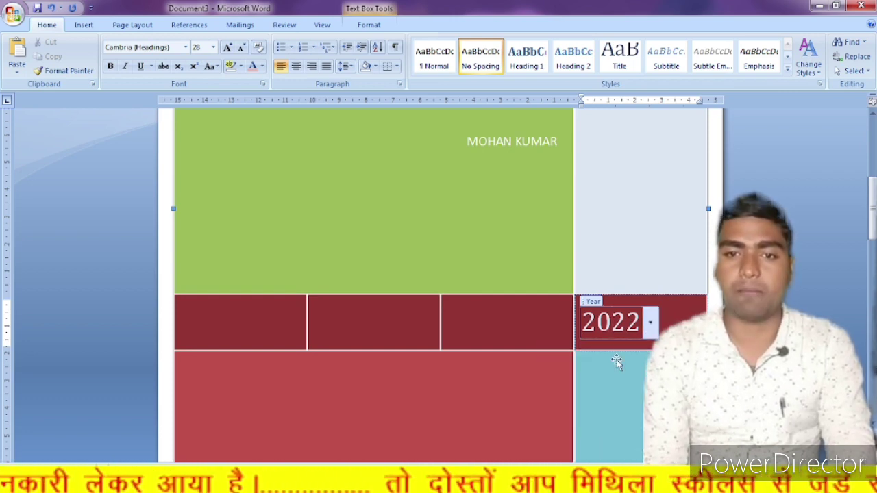
Replace the company address placeholder at the foot of the cover page with the company's state and city
scroll(619, 343, down, 7)
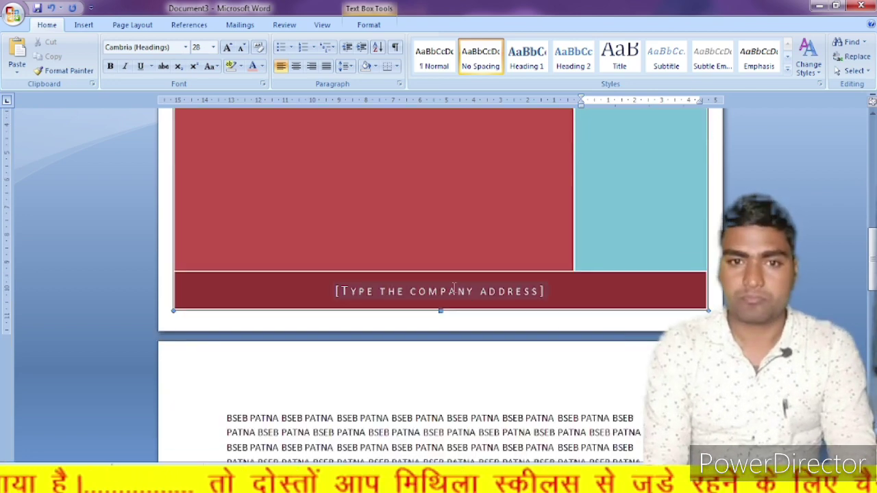
click(454, 287)
scroll(627, 284, up, 10)
scroll(603, 291, down, 8)
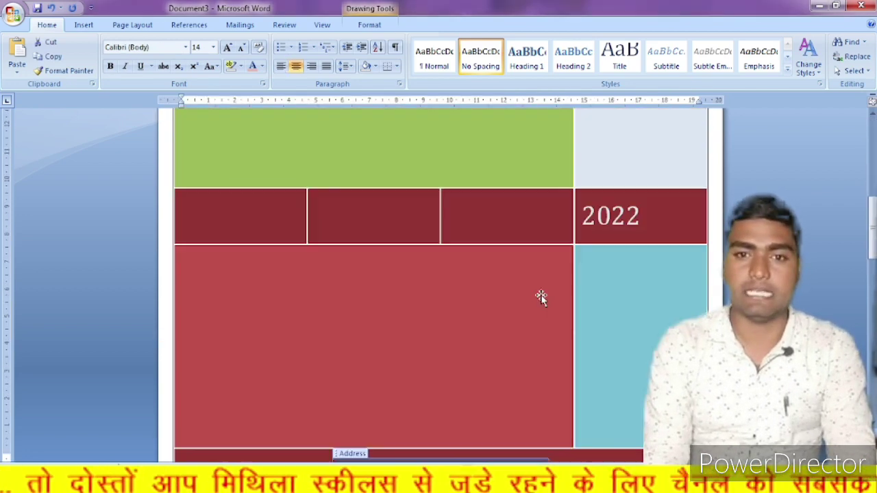
scroll(541, 297, down, 4)
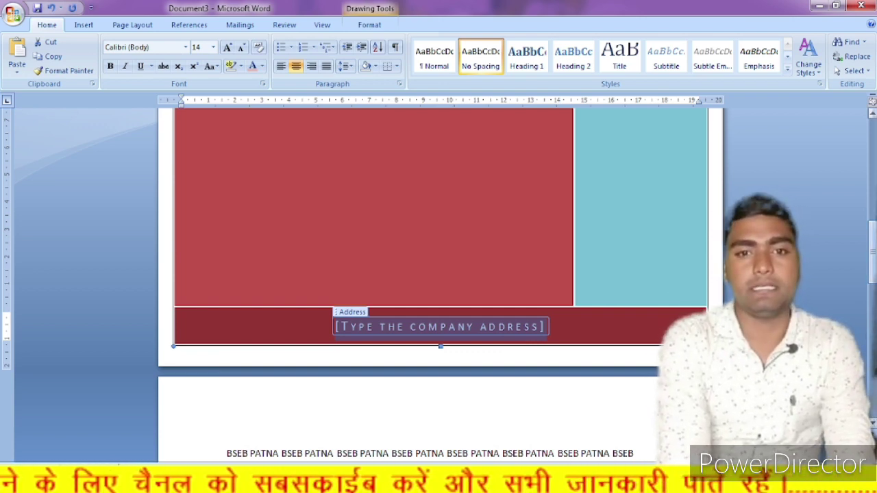
text(BIHAR PATNA)
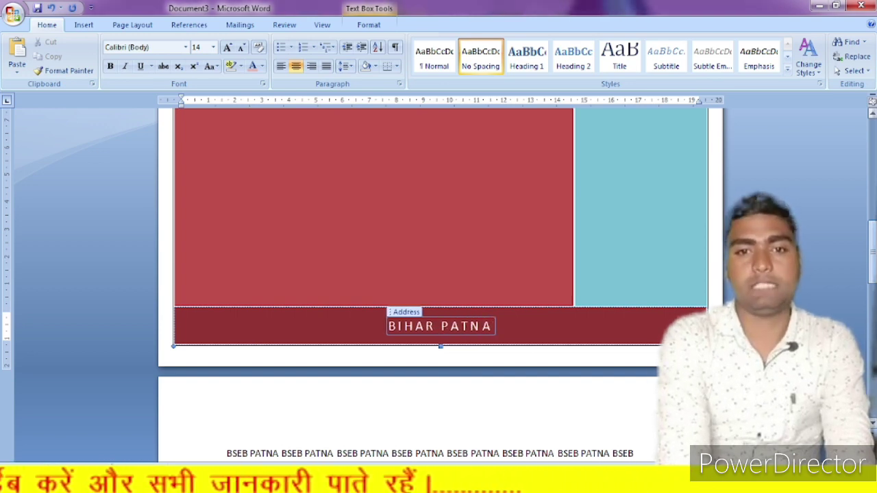
Review the filled-in Tiles cover page and replace it with the built-in Alphabet design
scroll(602, 236, up, 10)
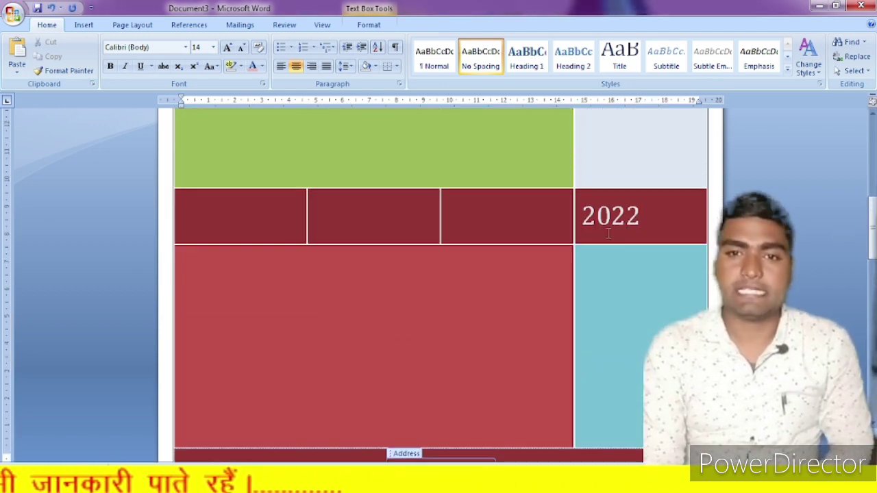
scroll(602, 236, up, 1)
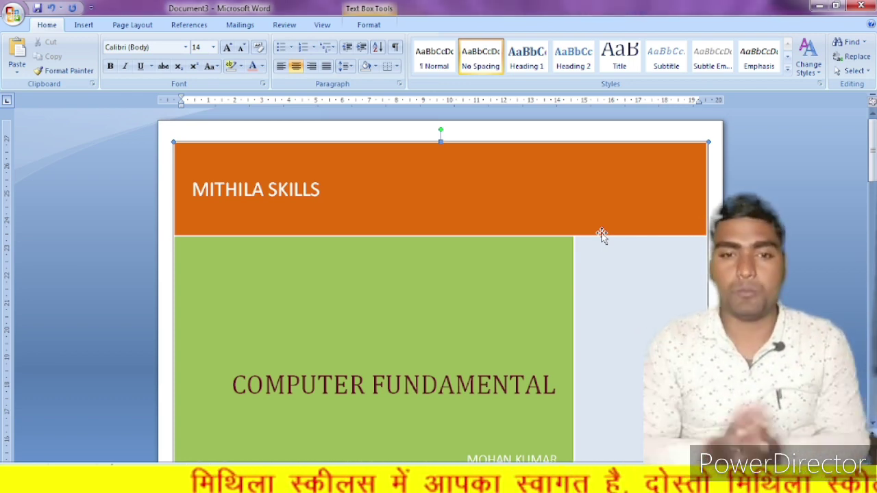
scroll(602, 235, down, 10)
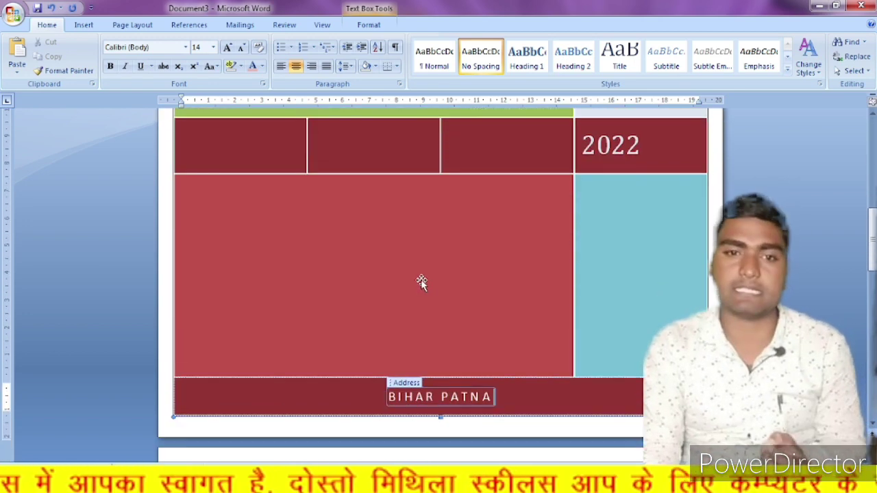
scroll(420, 278, up, 10)
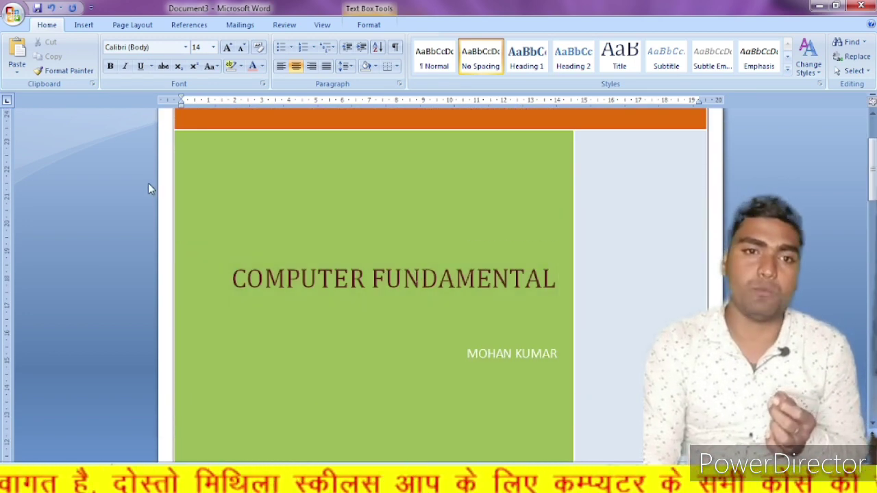
click(148, 183)
click(84, 24)
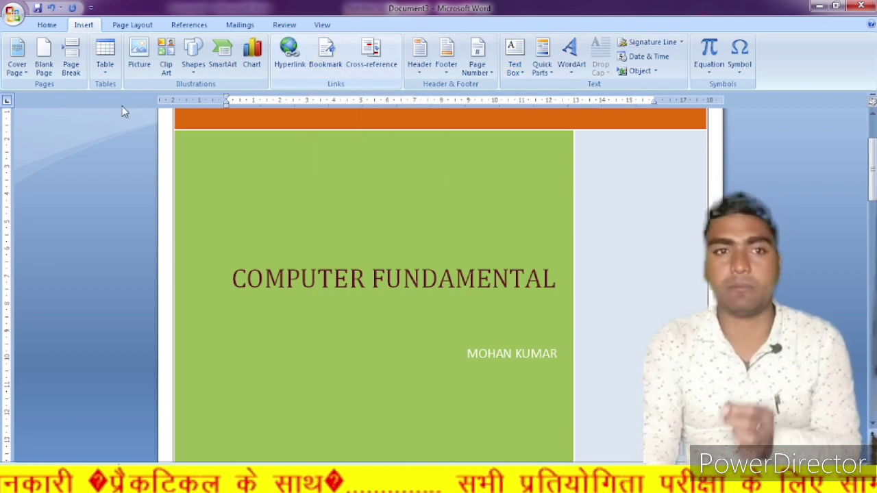
click(18, 73)
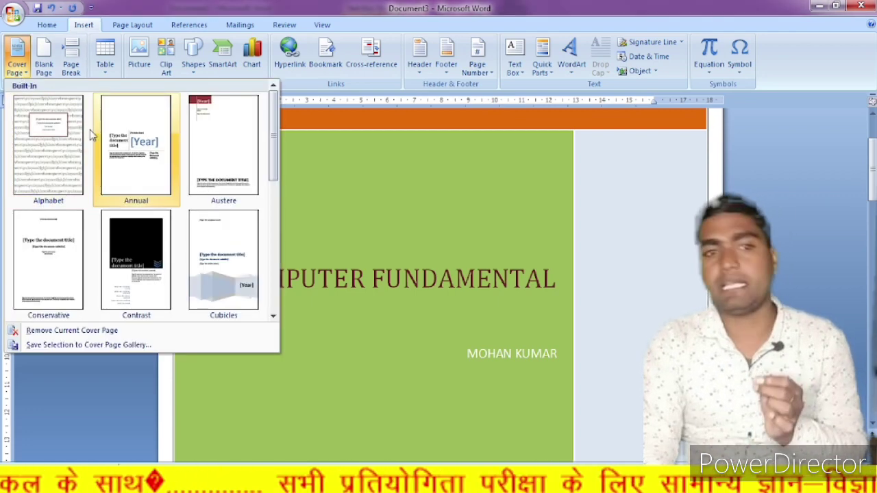
click(53, 152)
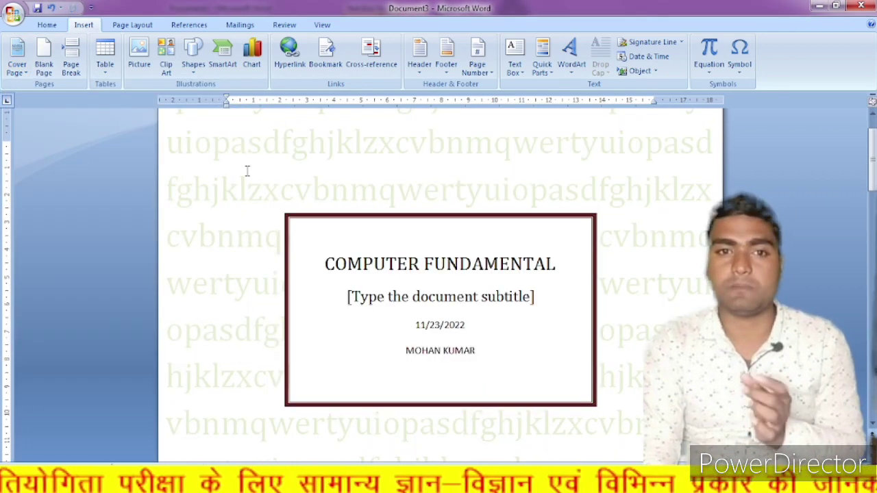
scroll(248, 170, up, 2)
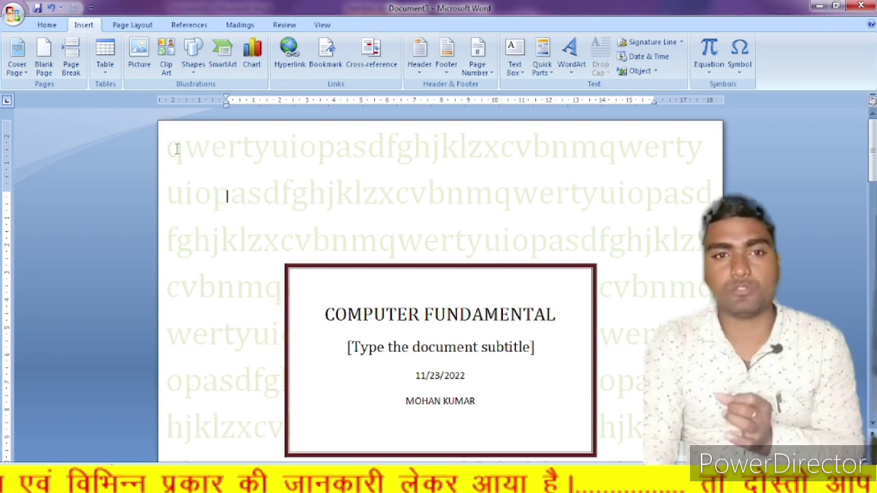
Replace the Alphabet cover page with the built-in Mod design
click(17, 55)
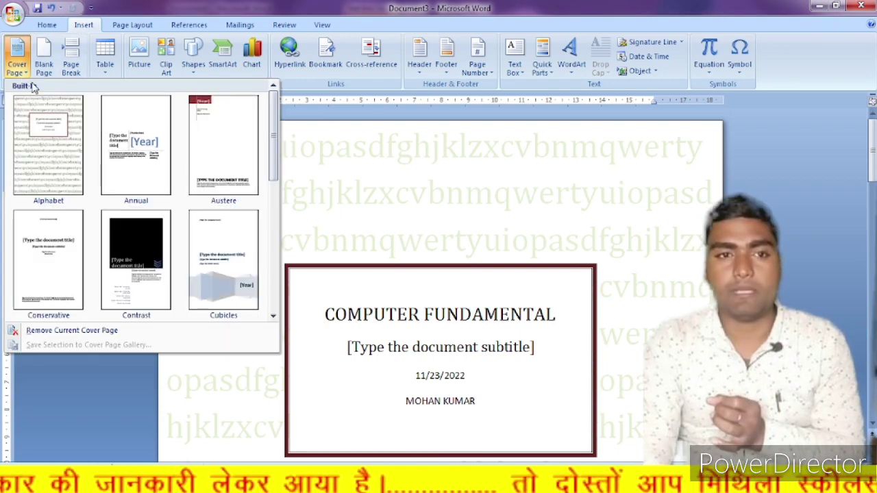
drag(274, 175, 274, 236)
click(117, 198)
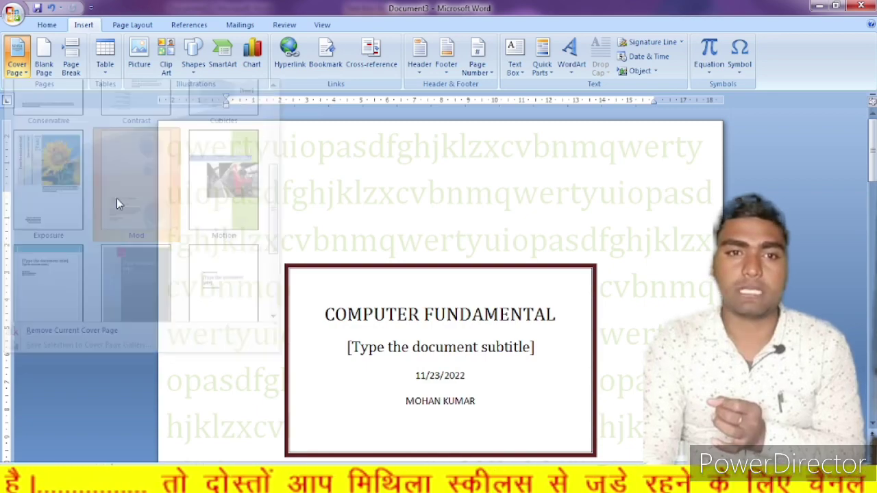
scroll(486, 267, down, 10)
scroll(486, 267, up, 10)
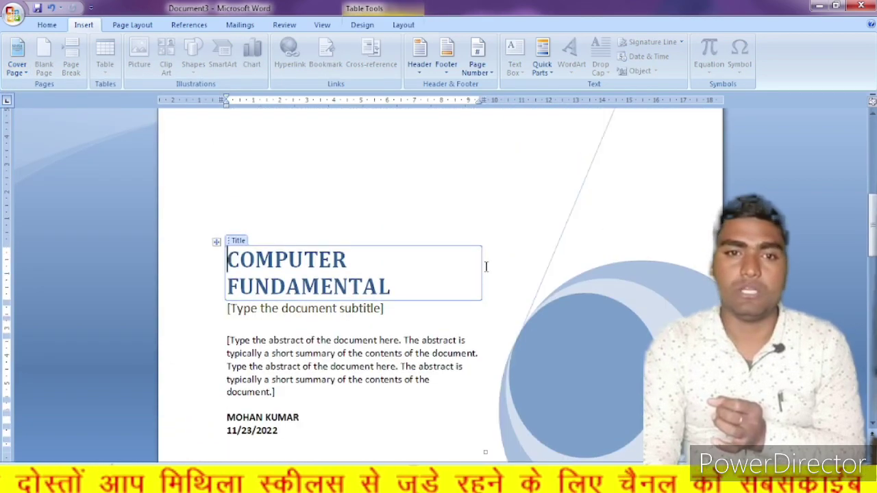
Check the abstract and subtitle placeholders and view the whole cover page in Print Preview
scroll(486, 267, down, 2)
click(298, 297)
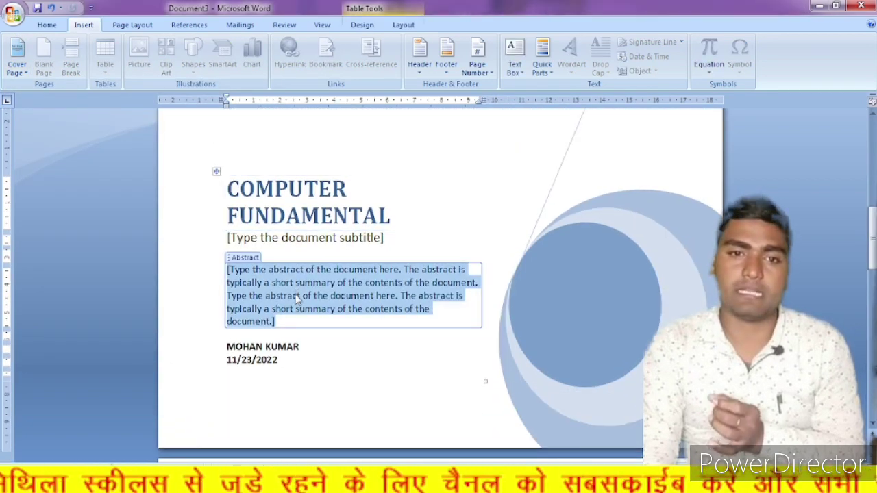
click(308, 244)
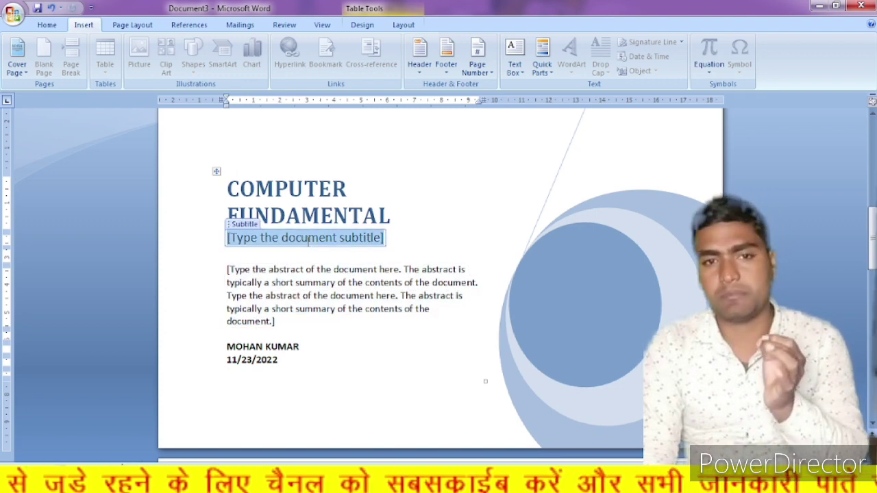
scroll(308, 241, up, 8)
scroll(308, 241, up, 4)
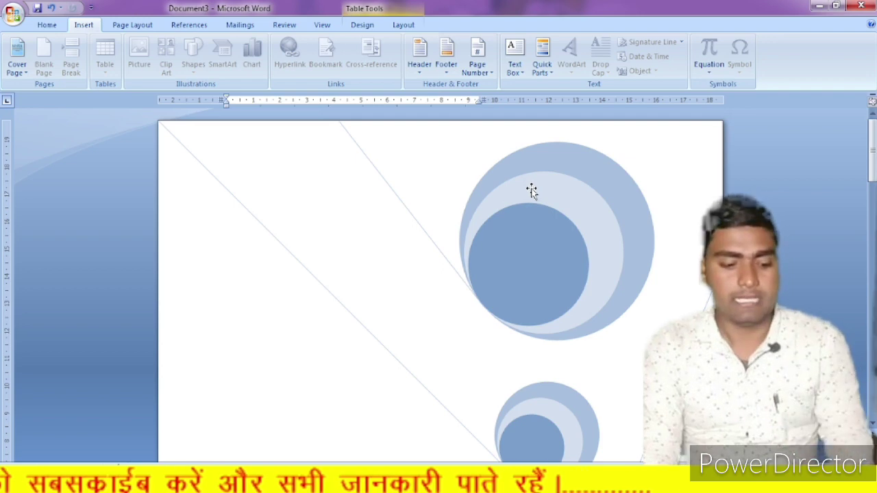
key(ctrl+F2)
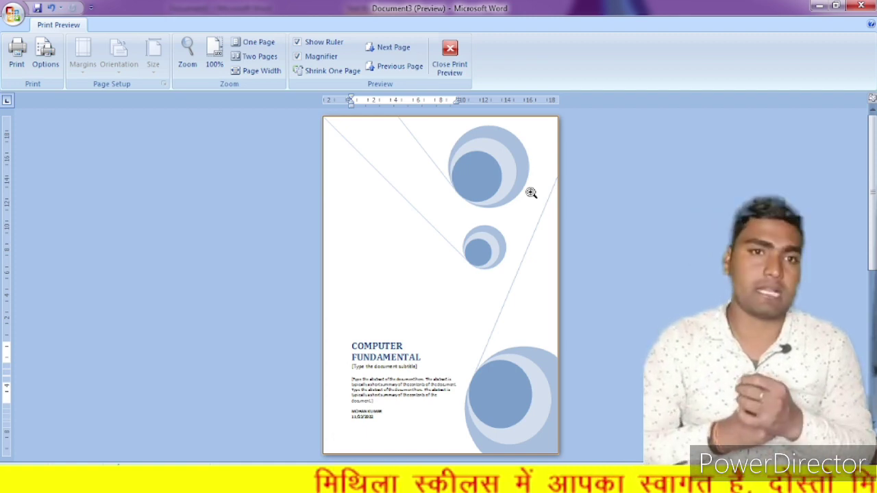
click(450, 55)
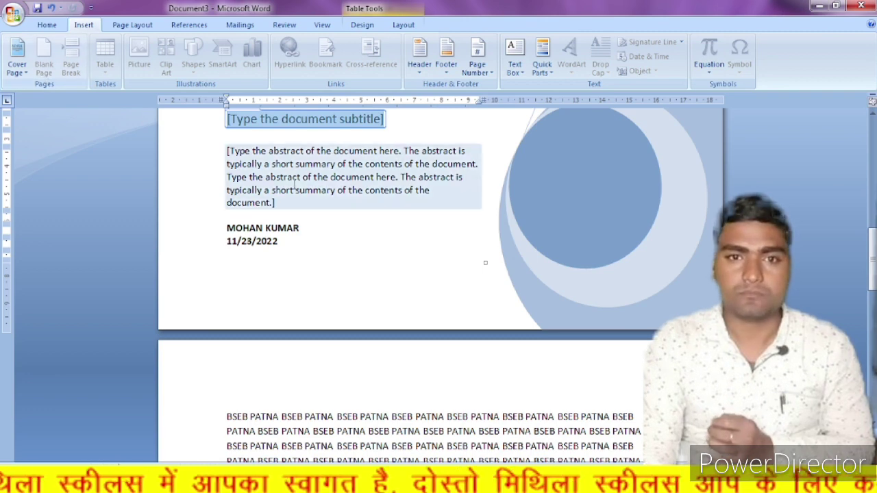
Examine the Mod cover page's circle artwork, title block and abstract field in the document
scroll(367, 254, up, 10)
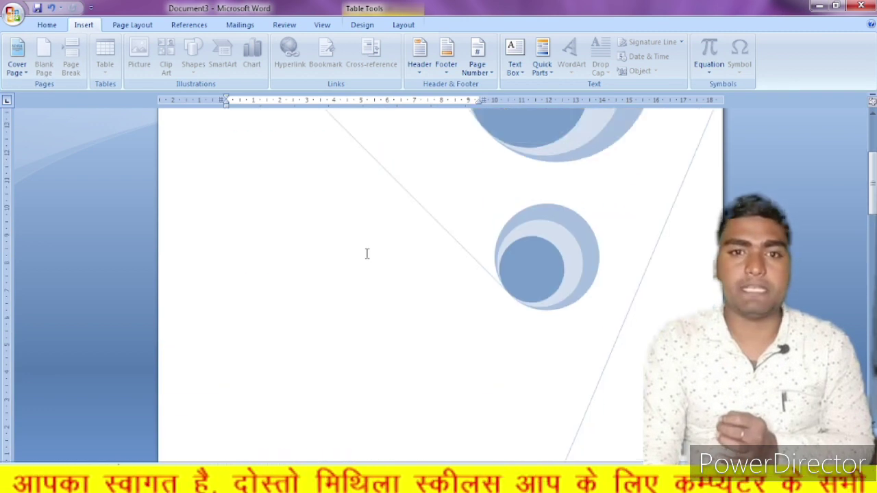
scroll(367, 254, down, 9)
click(498, 172)
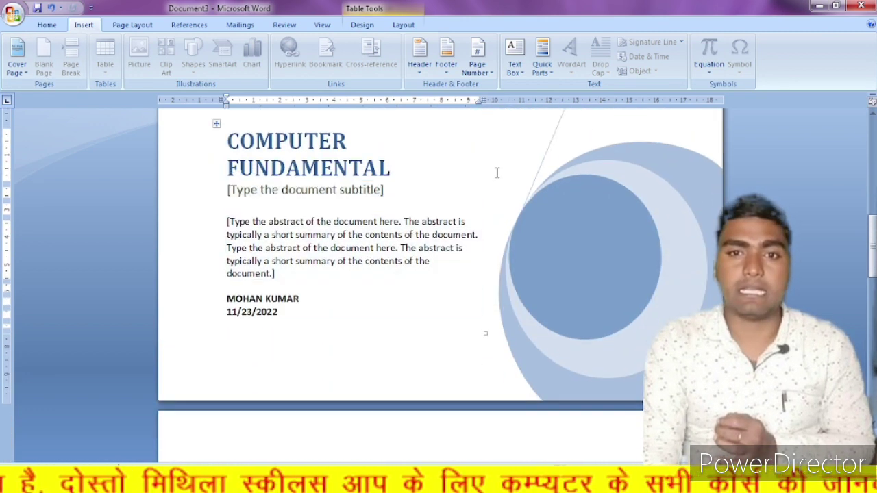
scroll(495, 172, up, 8)
scroll(479, 173, down, 6)
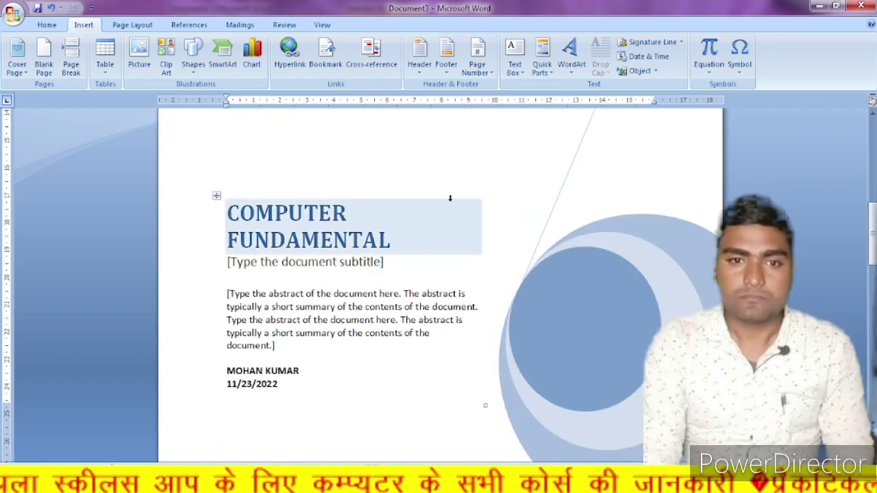
click(375, 160)
scroll(375, 159, up, 3)
scroll(375, 160, up, 4)
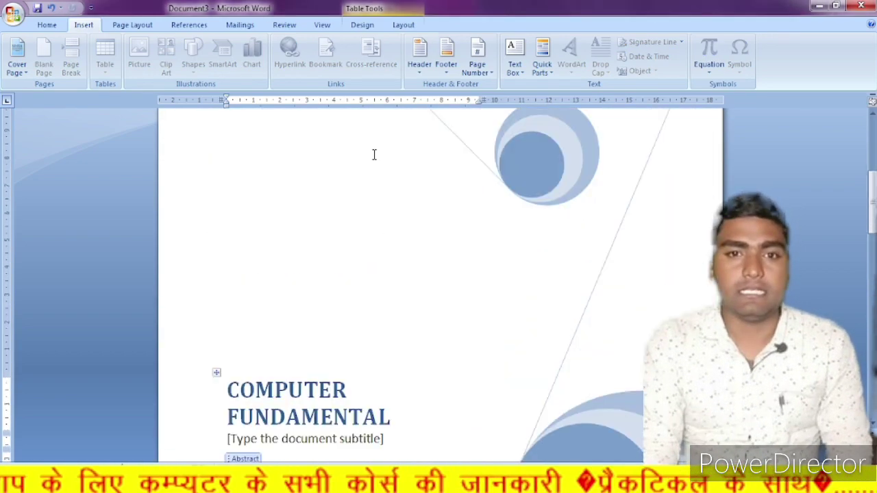
scroll(374, 155, down, 10)
scroll(376, 157, up, 10)
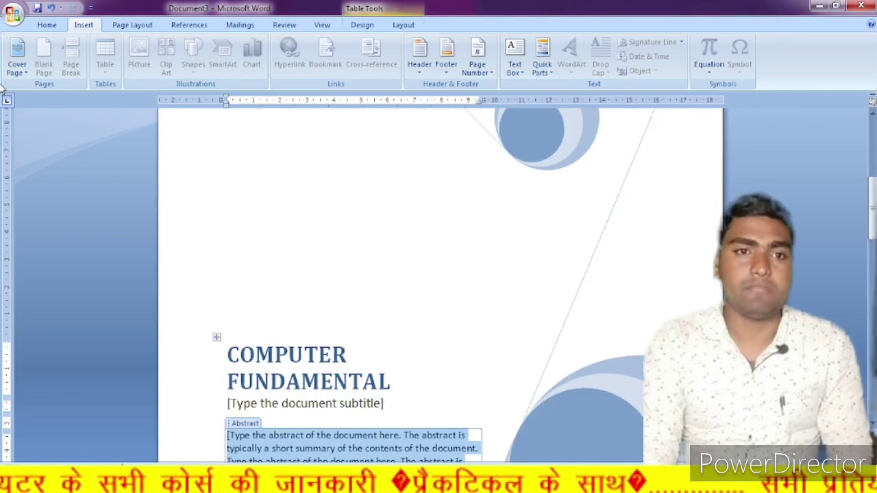
Remove the current Mod cover page so that only the BSEB PATNA body text is left
click(17, 56)
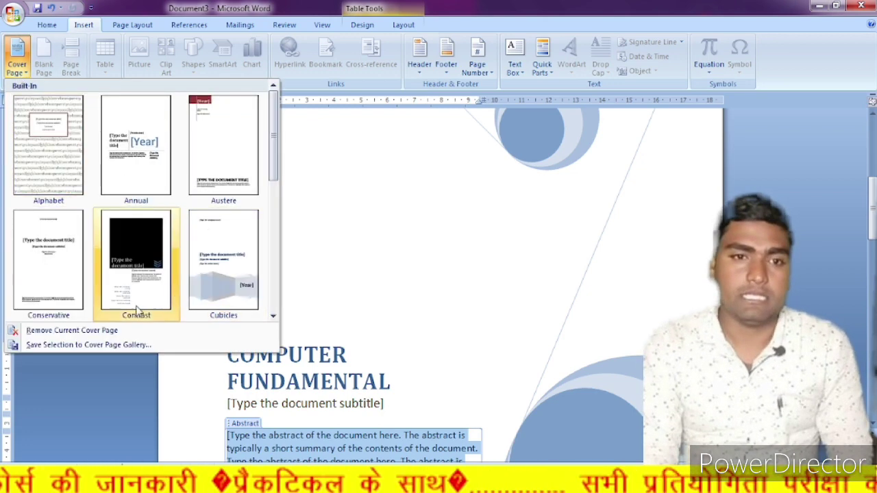
click(99, 331)
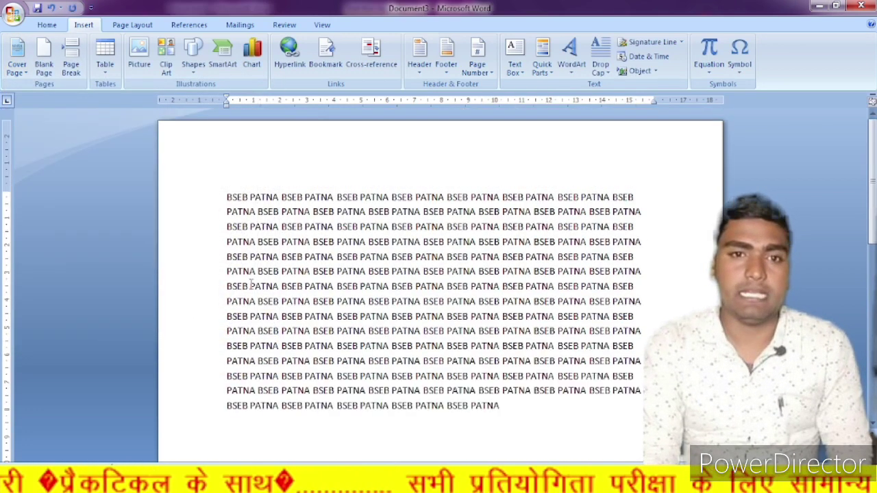
click(17, 61)
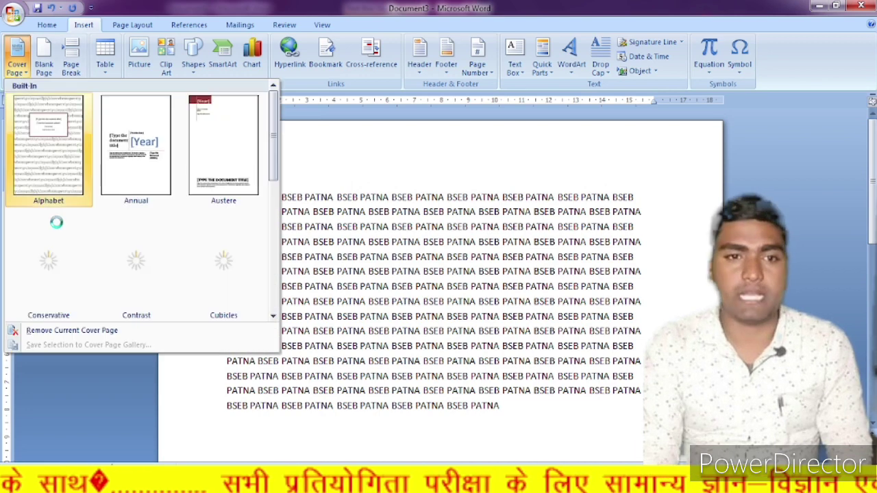
click(80, 334)
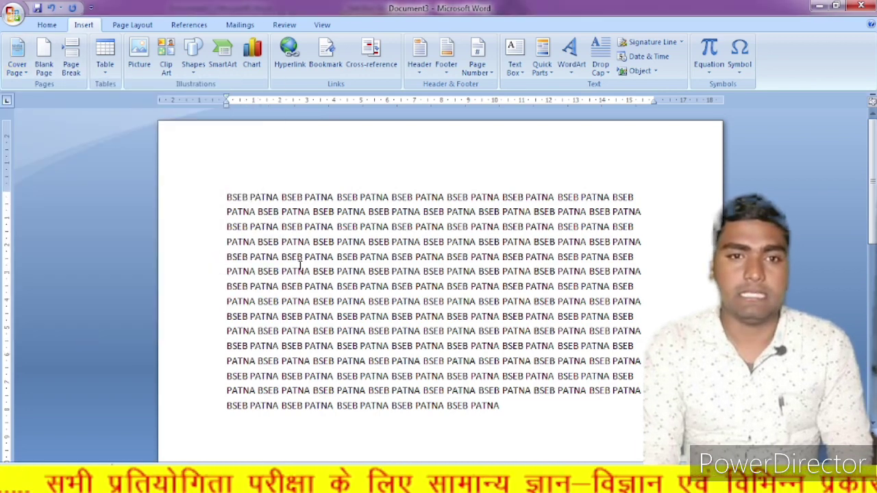
Insert the built-in Alphabet cover page and look over its title box and patterned background
click(22, 72)
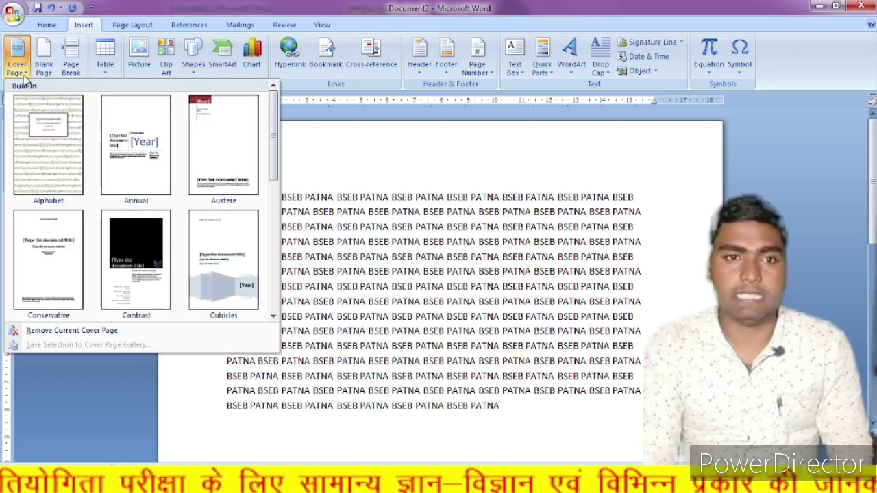
click(57, 153)
scroll(383, 271, down, 5)
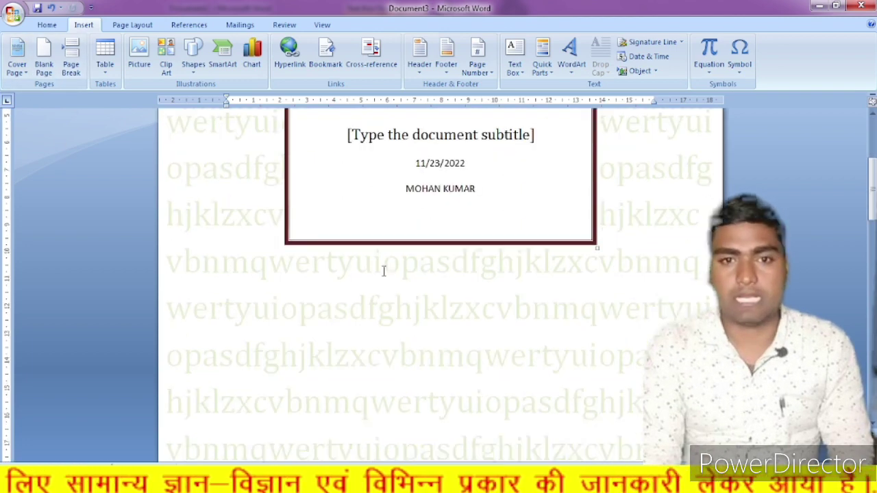
scroll(383, 271, up, 5)
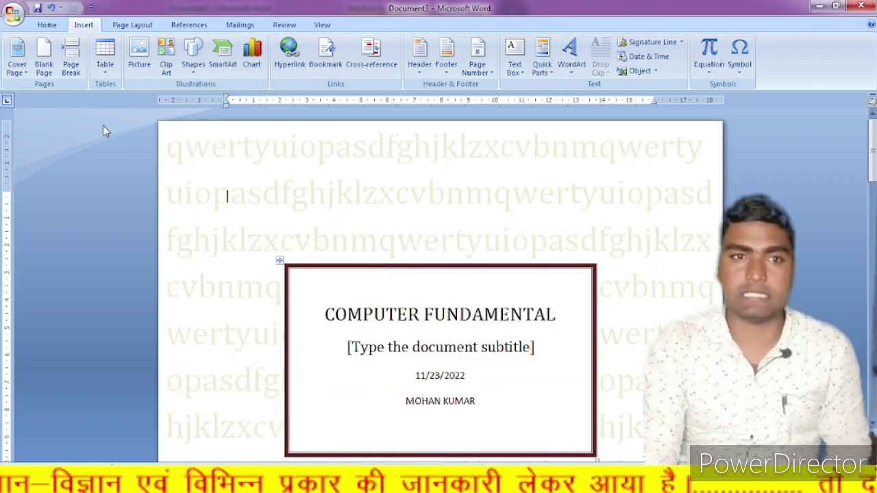
Remove the Alphabet cover page and check the remaining body text
click(42, 63)
click(28, 72)
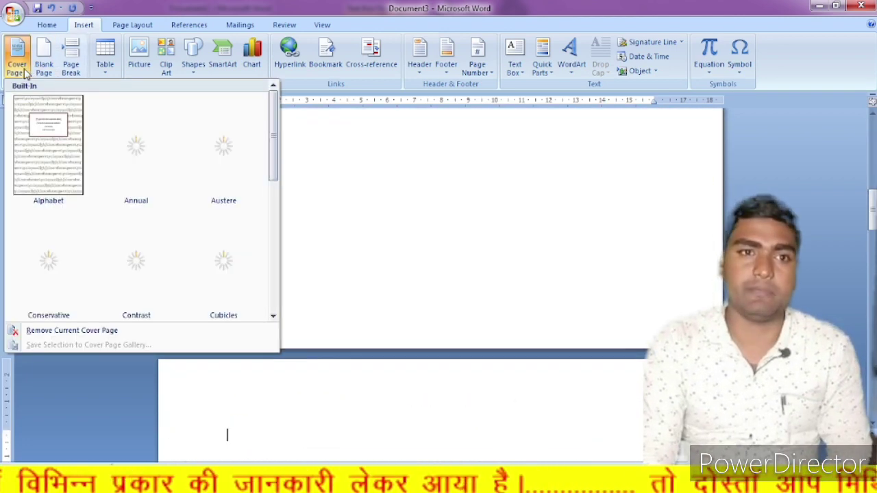
click(68, 331)
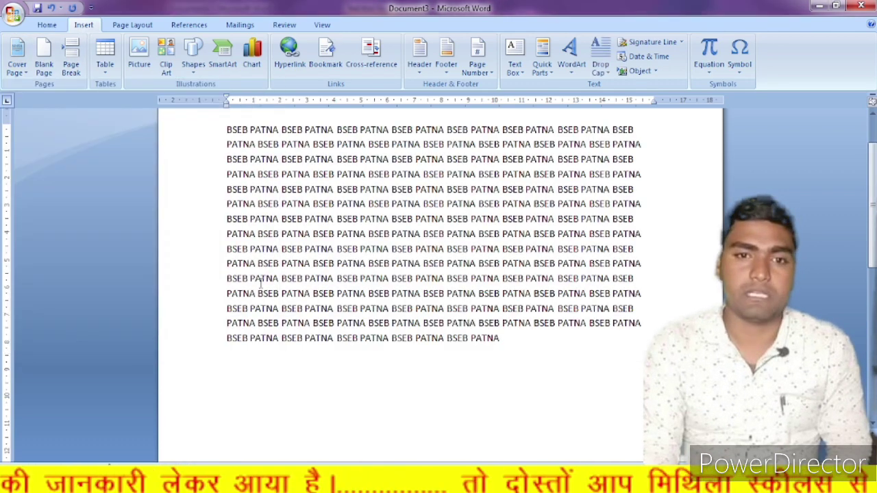
scroll(321, 267, down, 5)
scroll(324, 270, up, 5)
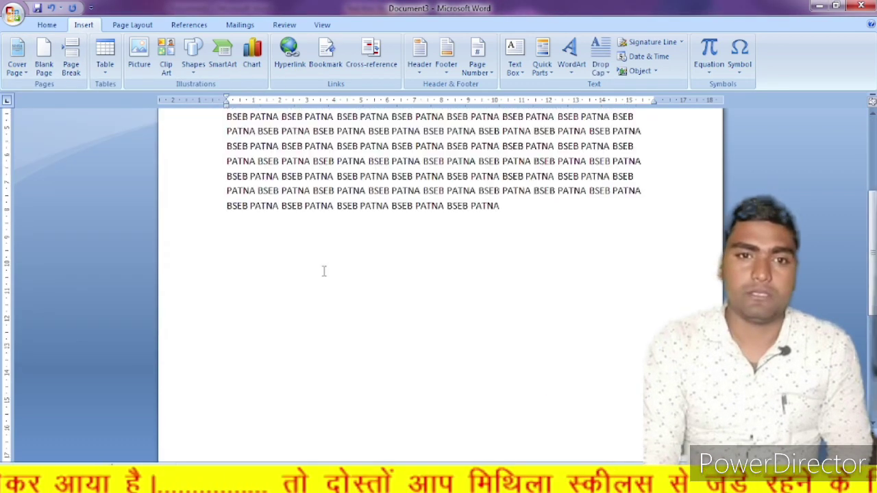
click(17, 58)
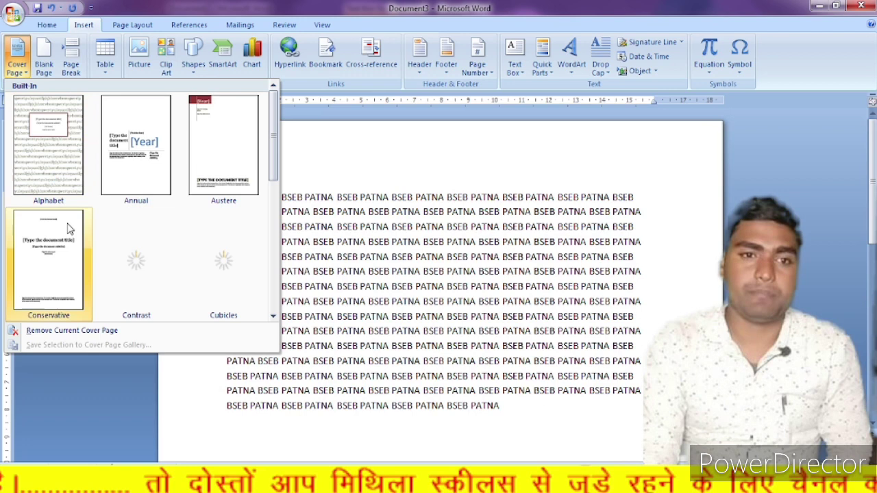
click(81, 332)
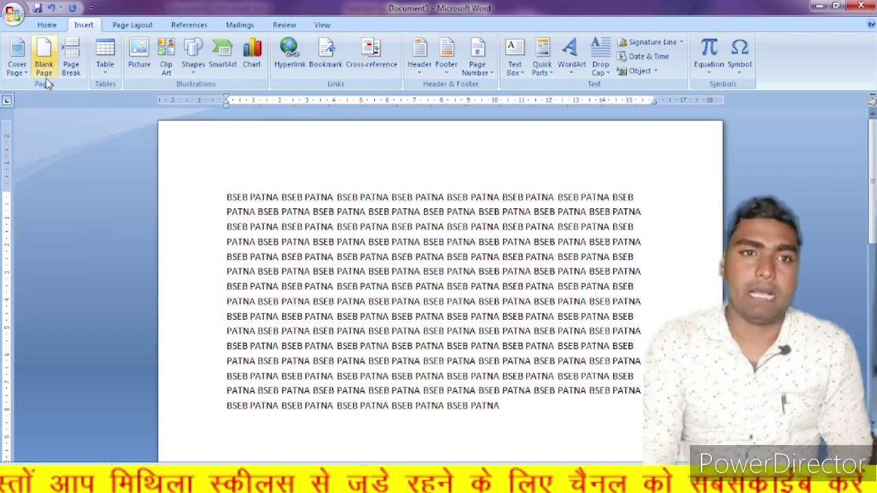
Delete all of the document's text and insert a blank page at the cursor position
key(ctrl+a)
key(BackSpace)
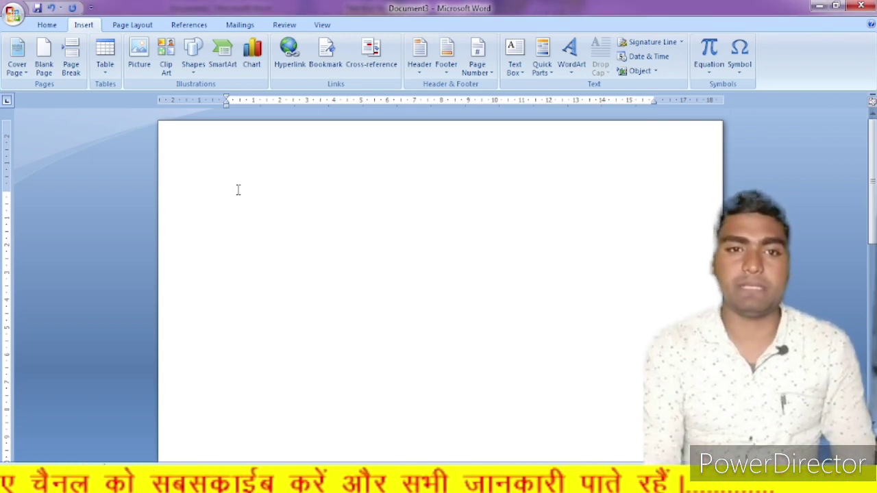
scroll(242, 185, down, 1)
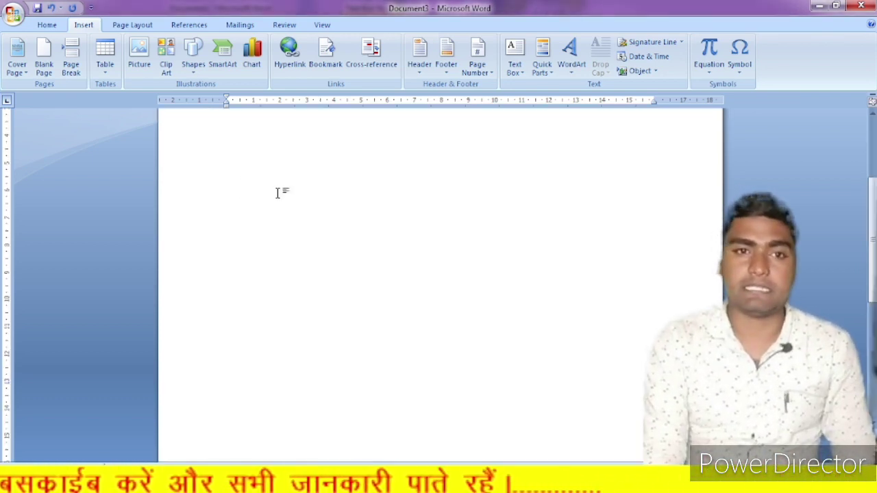
scroll(278, 194, up, 1)
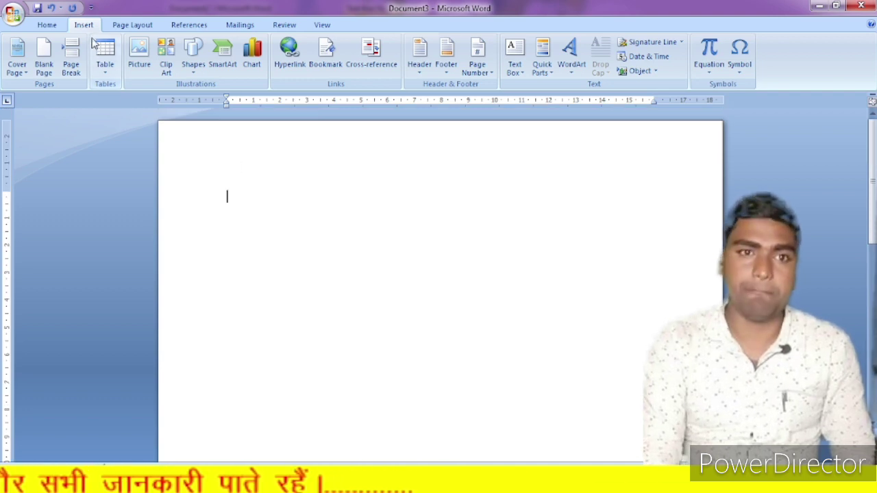
click(49, 55)
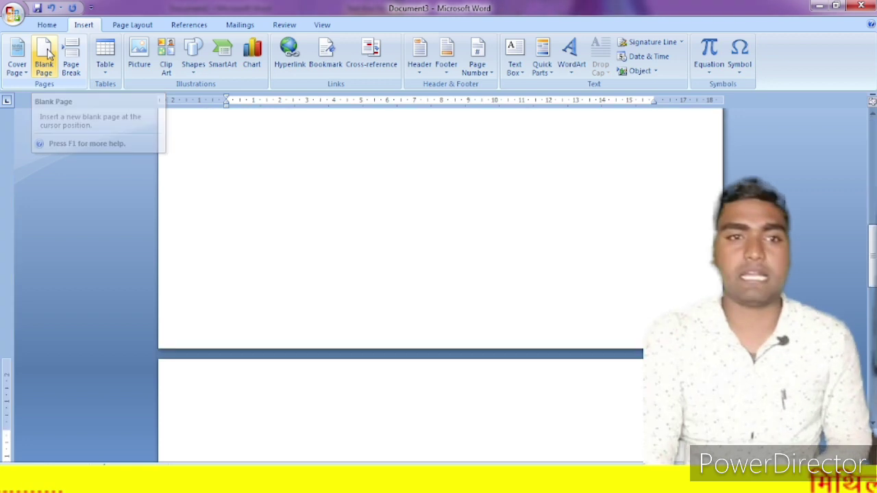
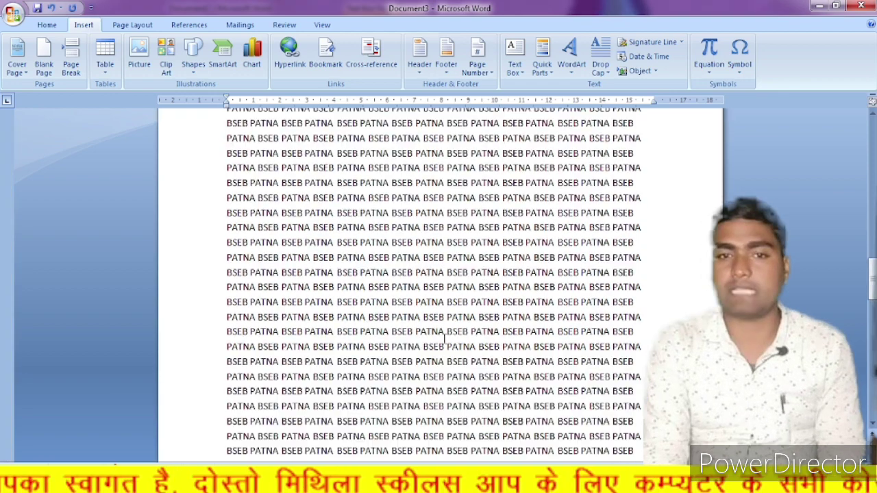
Paste the copied BSEB PATNA text again at the cursor to extend the document's text
key(ctrl+v)
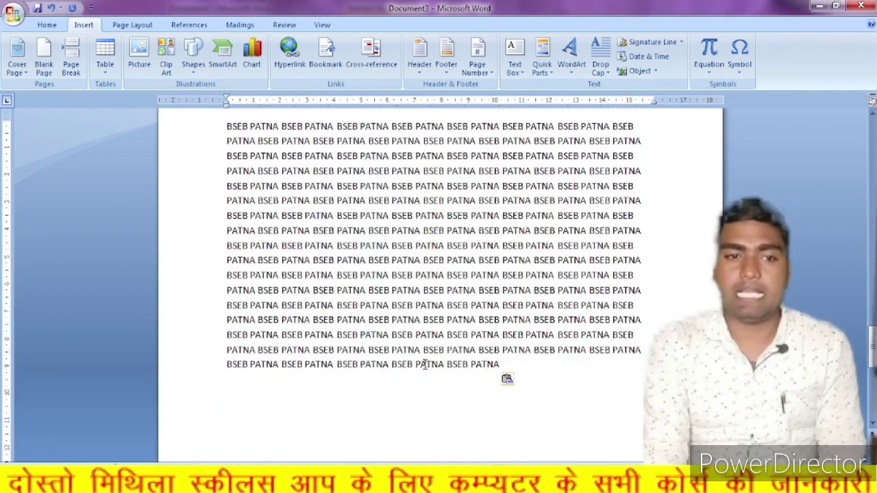
scroll(387, 358, up, 2)
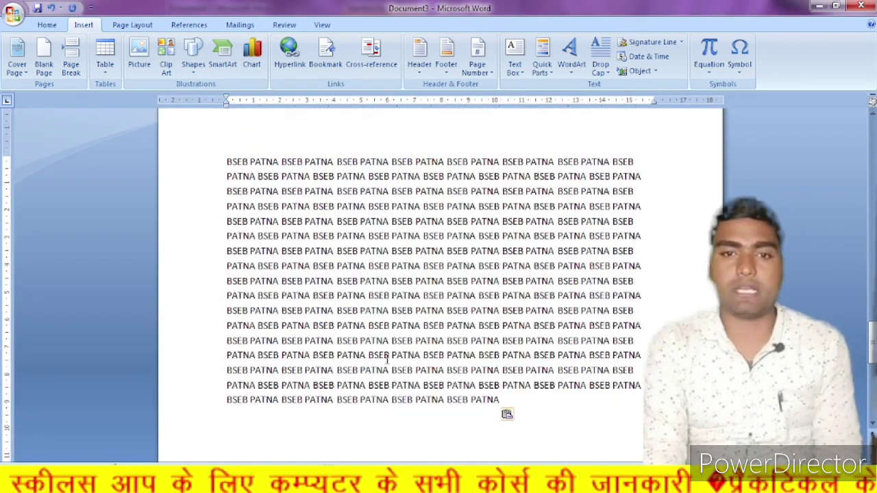
scroll(442, 333, down, 5)
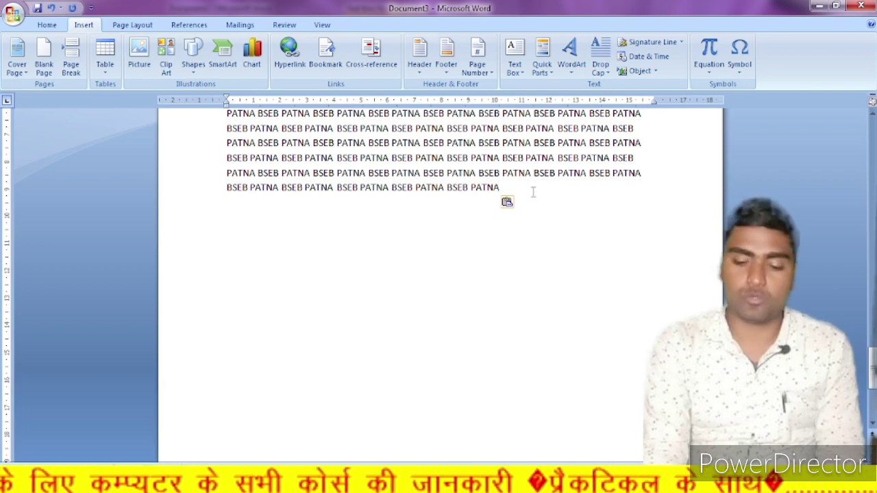
scroll(533, 193, down, 3)
scroll(521, 223, up, 6)
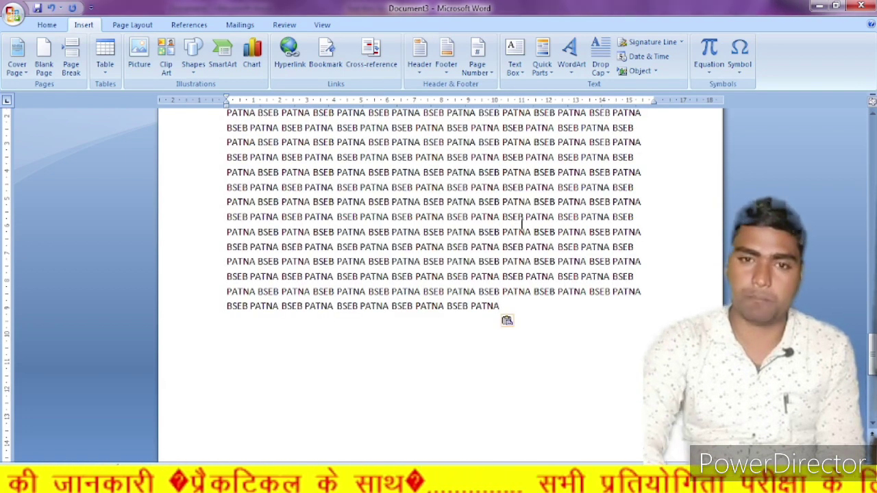
Split the partly filled page's text after the fourth "BSEB PATNA" in its fifth-last line, moving the rest onto a new page
scroll(522, 224, down, 10)
scroll(446, 374, up, 4)
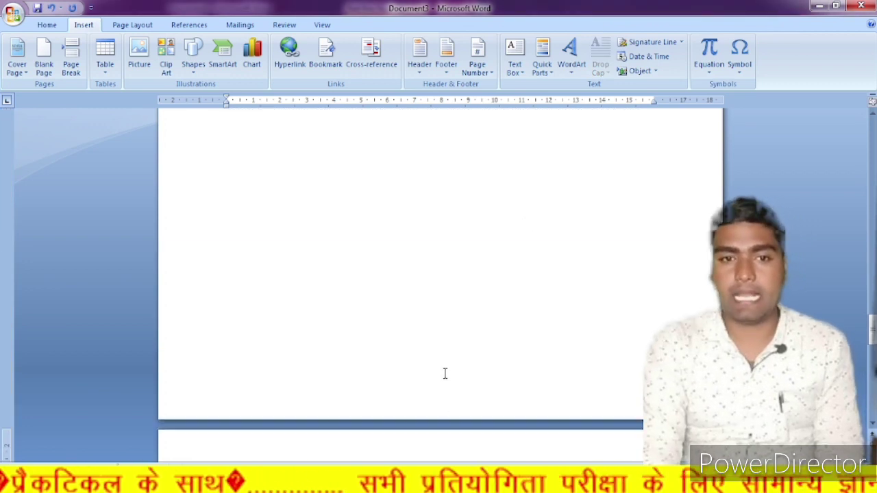
scroll(446, 373, down, 7)
scroll(446, 373, up, 6)
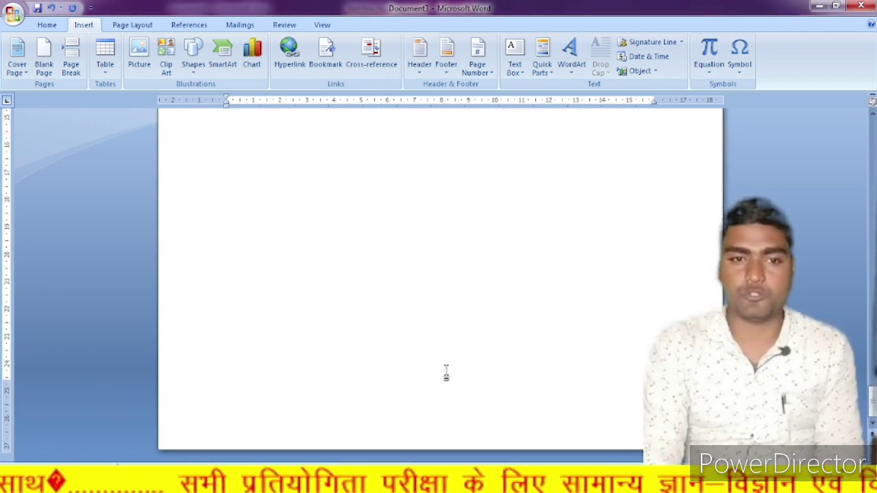
scroll(446, 373, up, 8)
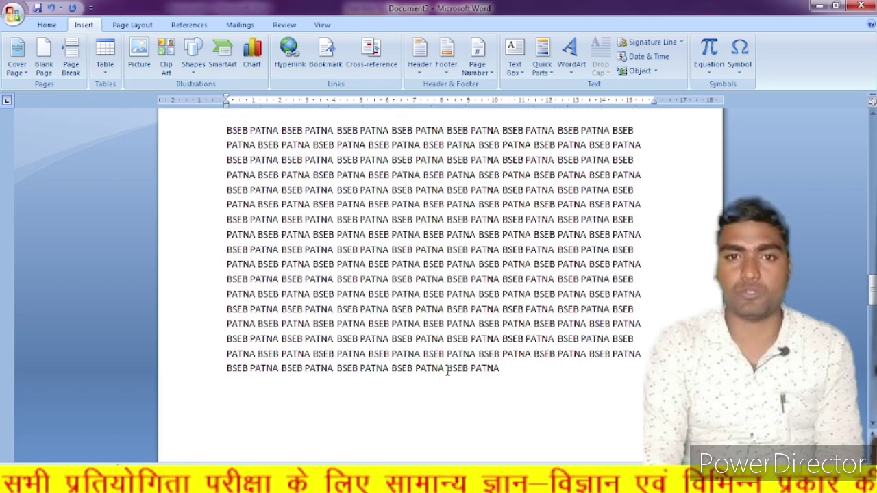
scroll(446, 372, down, 4)
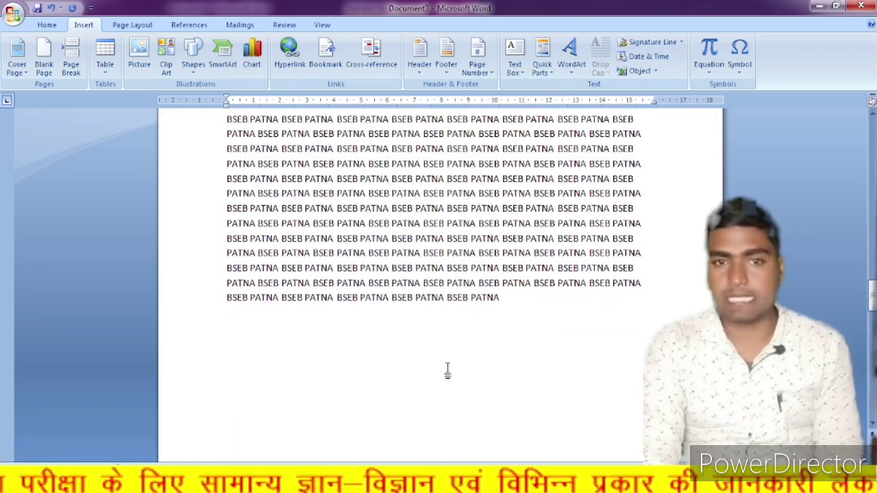
click(447, 240)
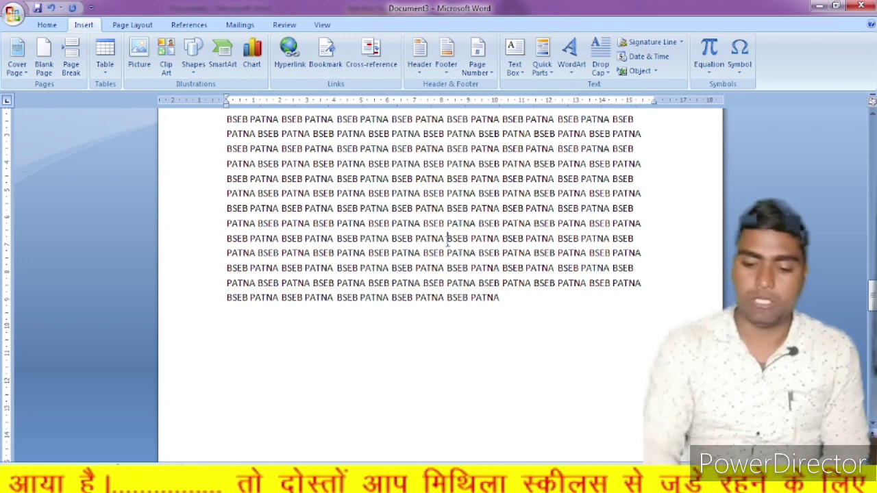
scroll(447, 243, up, 15)
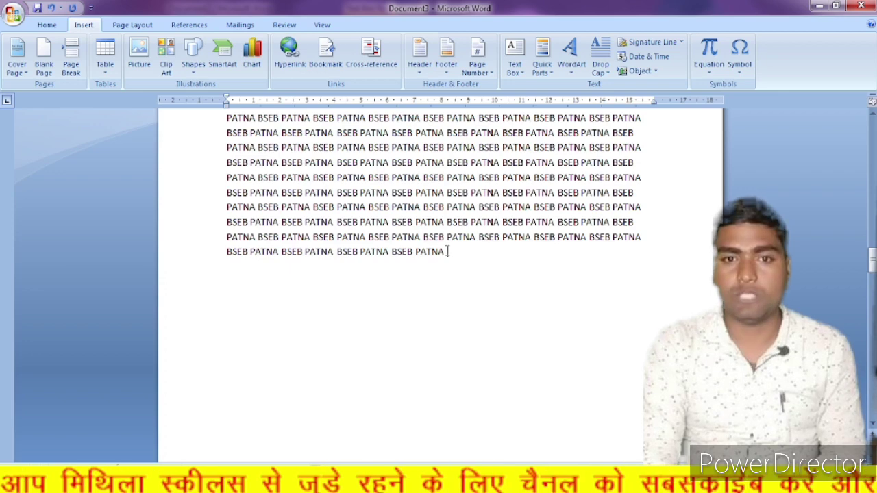
click(449, 252)
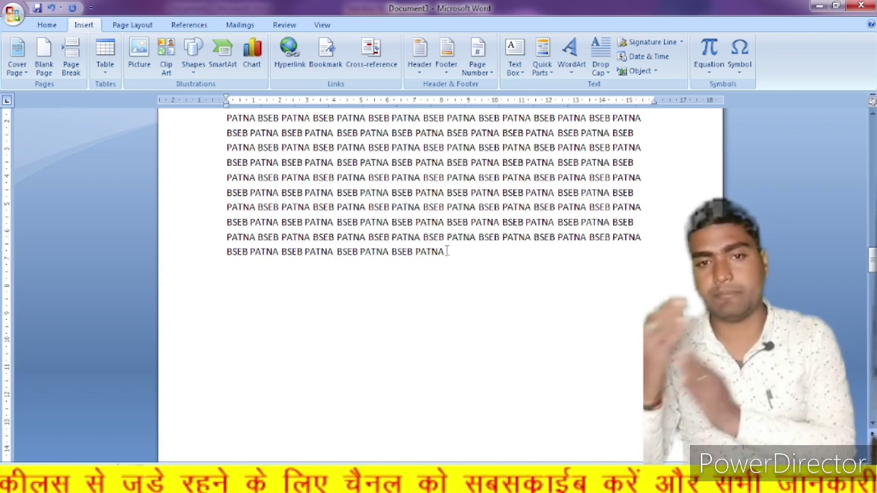
Review the document from its first page to the split to examine how the text is divided across pages
scroll(447, 247, down, 10)
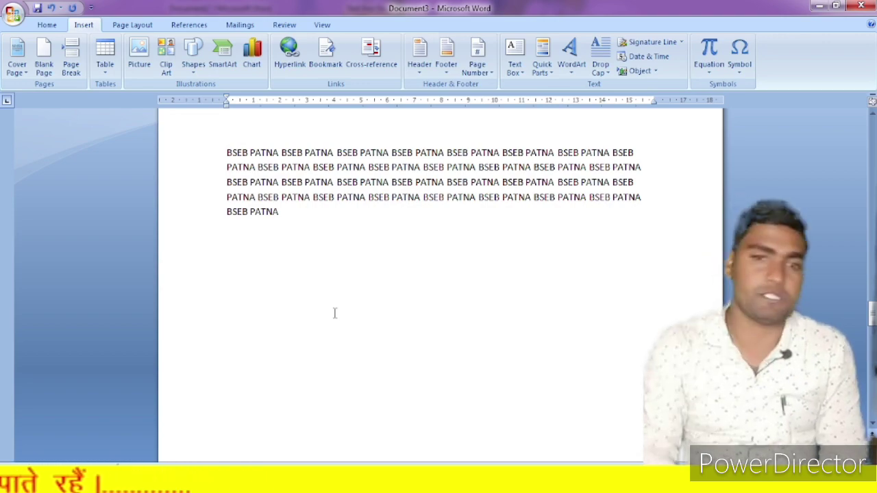
scroll(336, 312, up, 15)
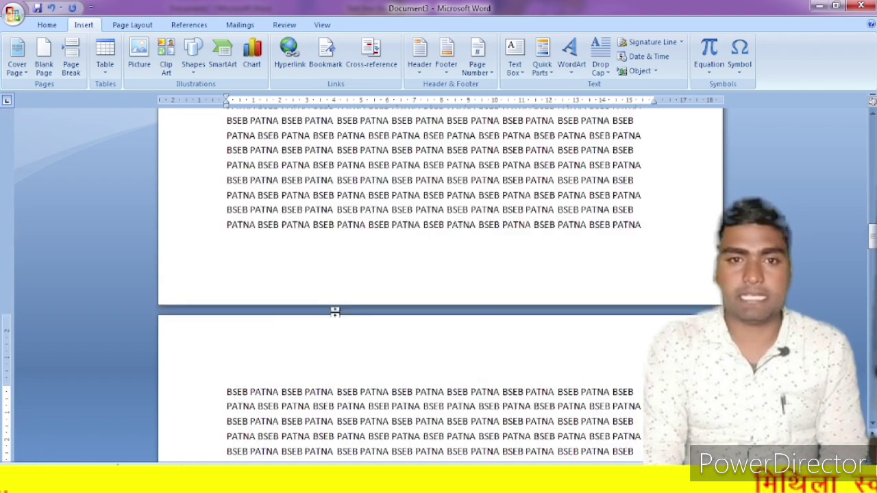
scroll(335, 313, up, 10)
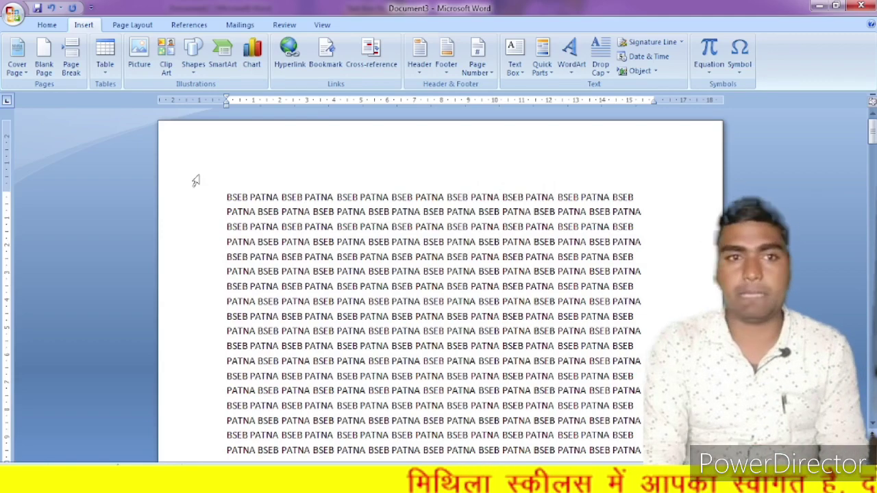
scroll(450, 351, down, 15)
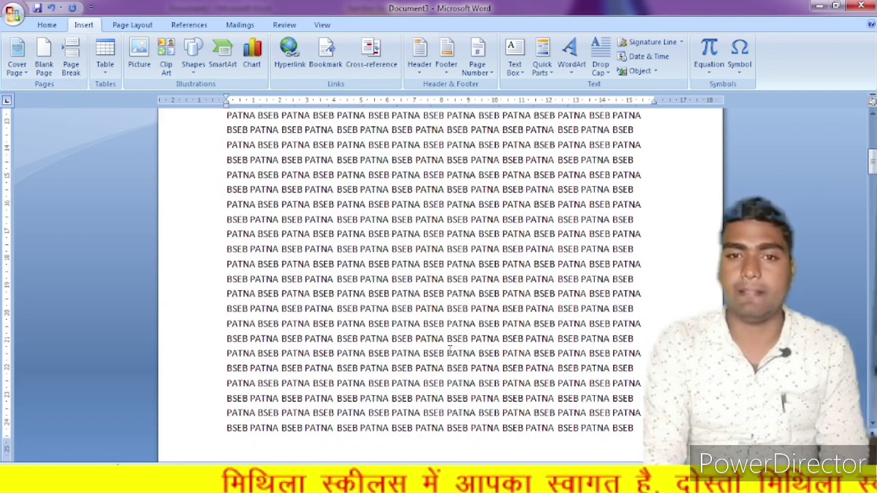
scroll(449, 351, down, 10)
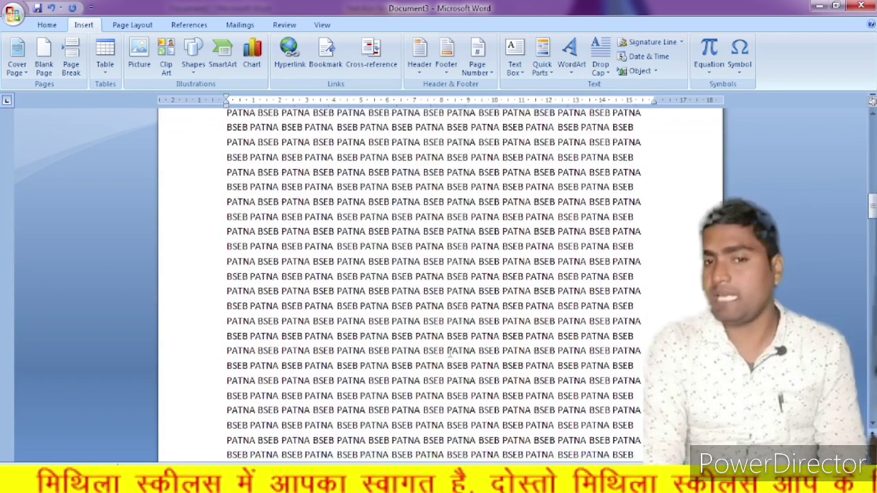
scroll(451, 350, down, 15)
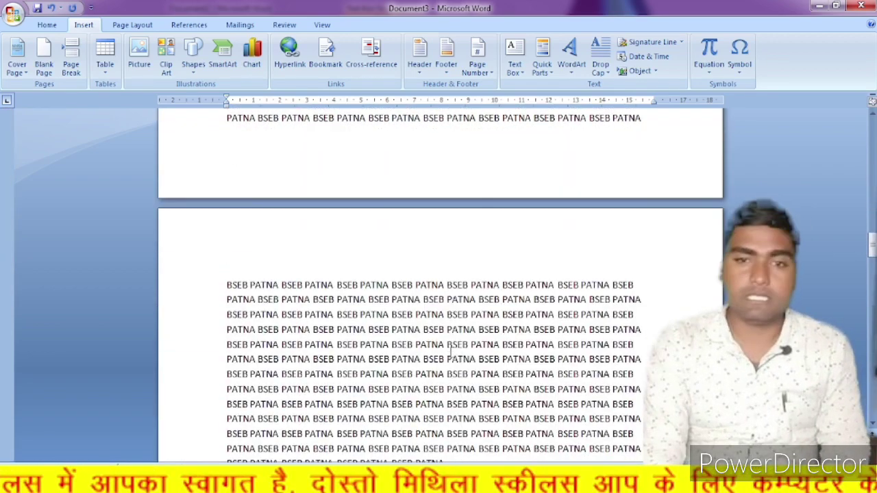
scroll(450, 352, up, 3)
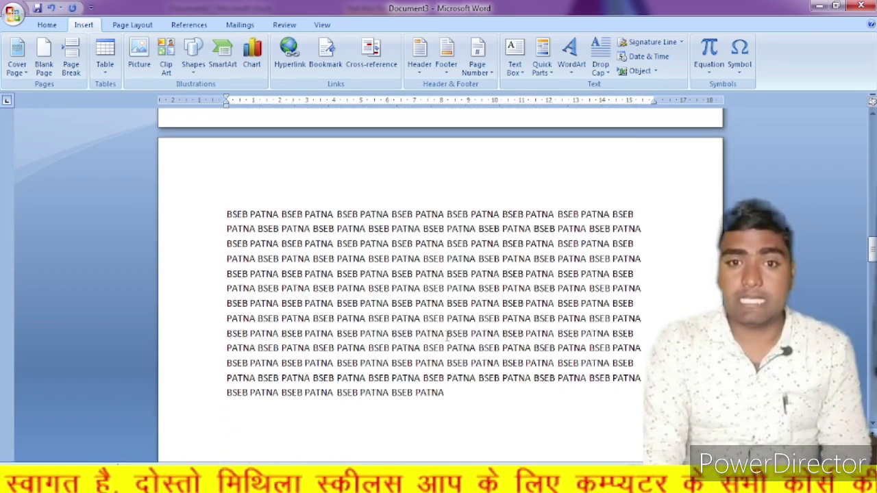
Split the partly filled page's text after the fourth "BSEB PATNA" in its ninth line, moving the rest onto a new page
click(189, 152)
click(72, 63)
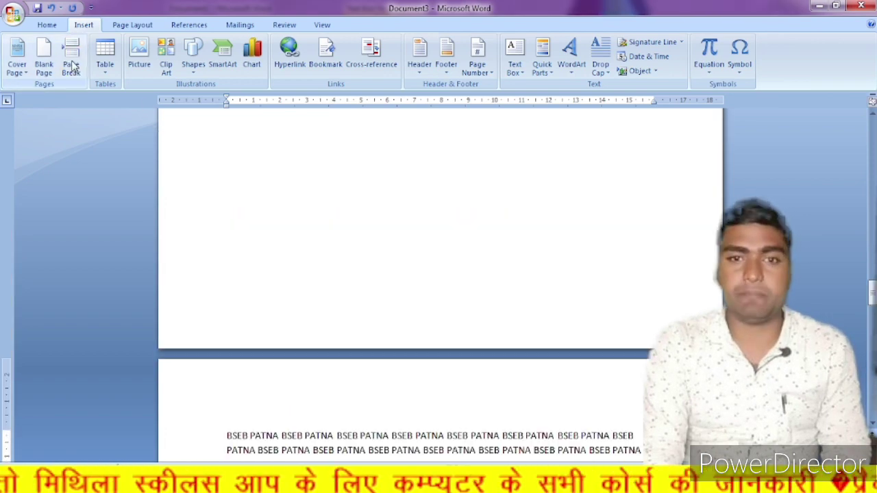
scroll(556, 378, down, 8)
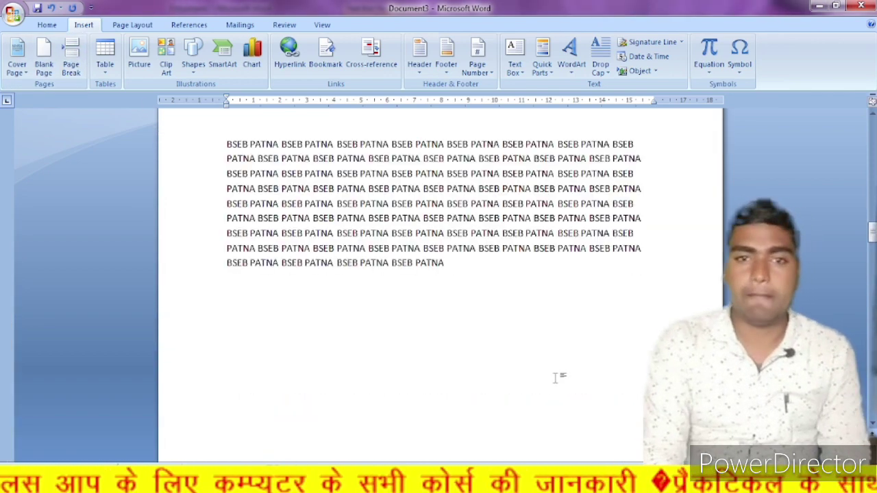
key(ctrl+v)
key(ctrl+v)
key(ctrl+v)
key(ctrl+v)
key(ctrl+v)
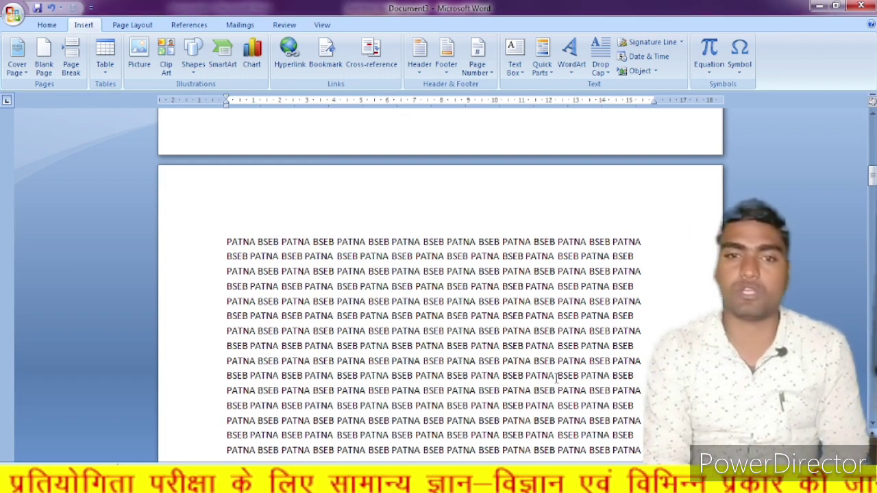
Split the nine-line BSEB PATNA text after the fourth "BSEB" in its eighth line, moving the rest onto a new page
scroll(556, 375, down, 15)
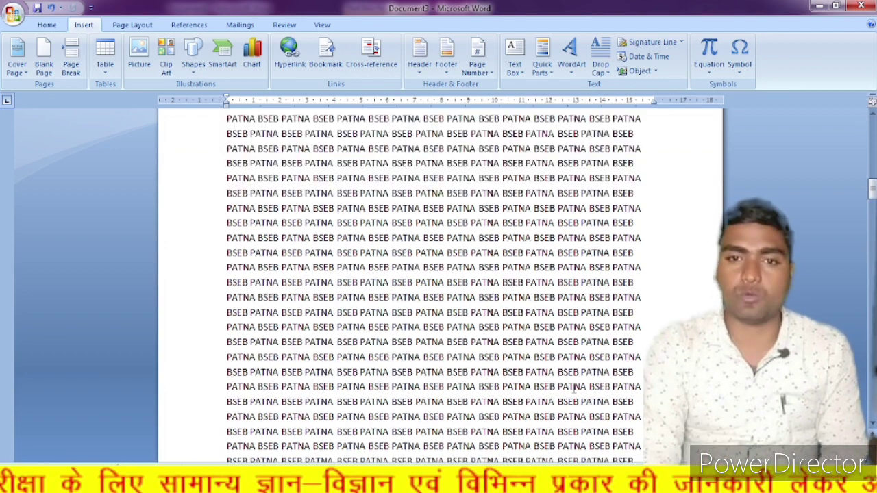
click(449, 284)
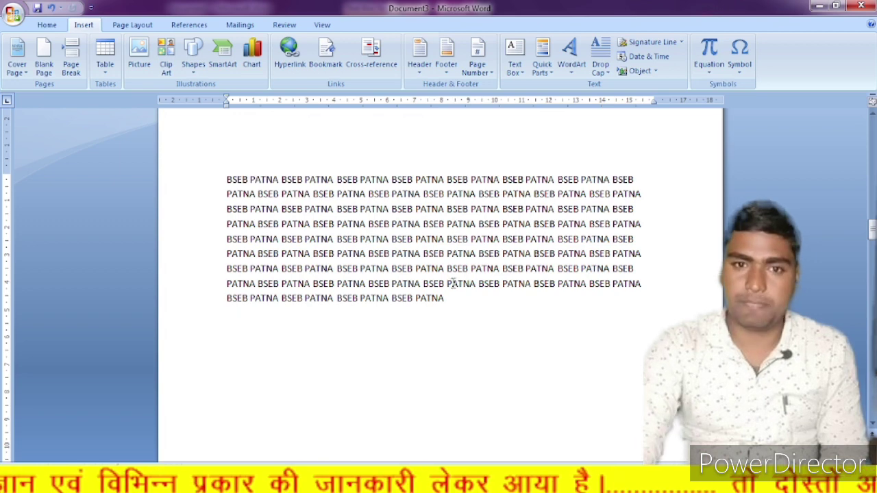
key(ctrl+Return)
Review the pages before and after the new break to examine how the BSEB PATNA text is divided up to the document's end
scroll(506, 306, up, 5)
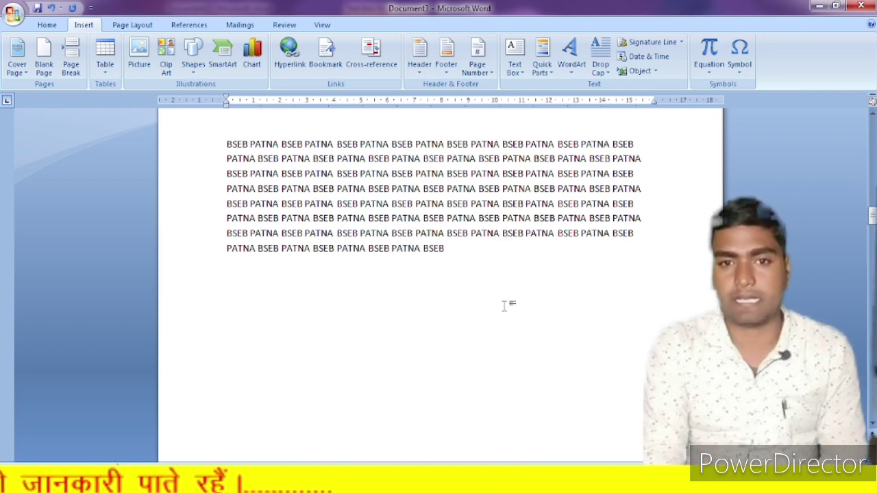
scroll(507, 309, down, 10)
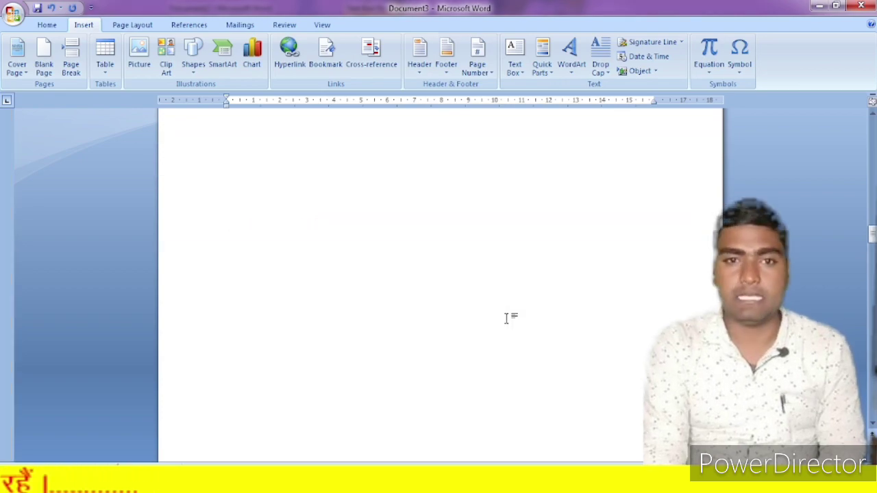
scroll(507, 317, up, 10)
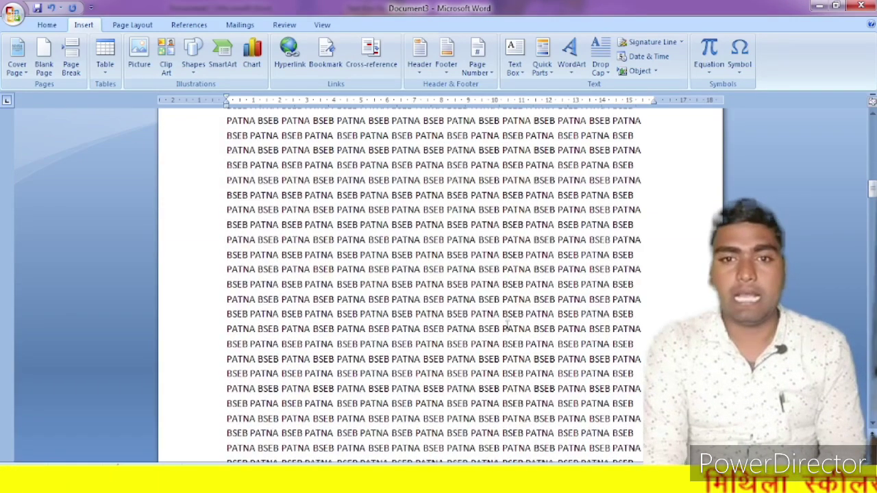
scroll(507, 325, down, 5)
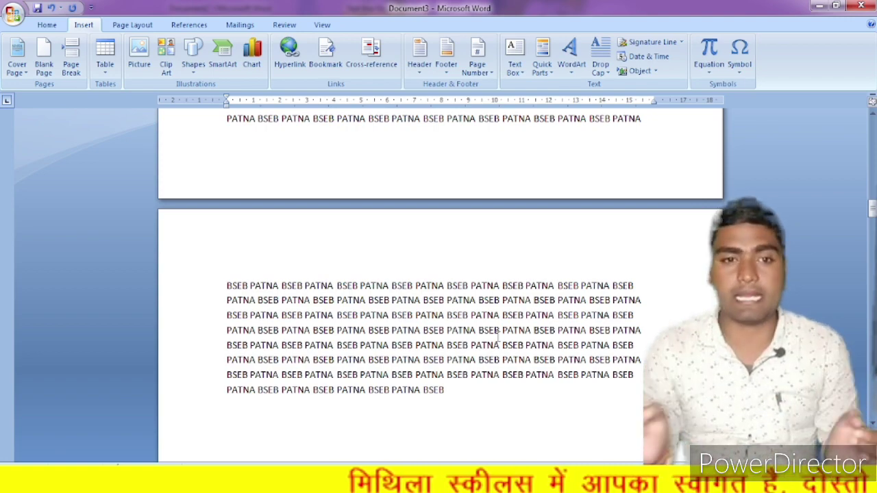
scroll(498, 337, up, 6)
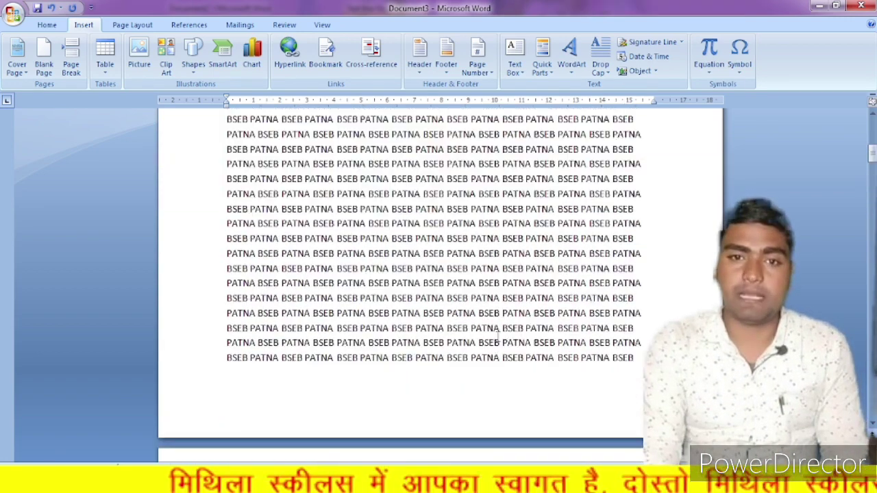
scroll(498, 337, down, 5)
scroll(507, 370, up, 5)
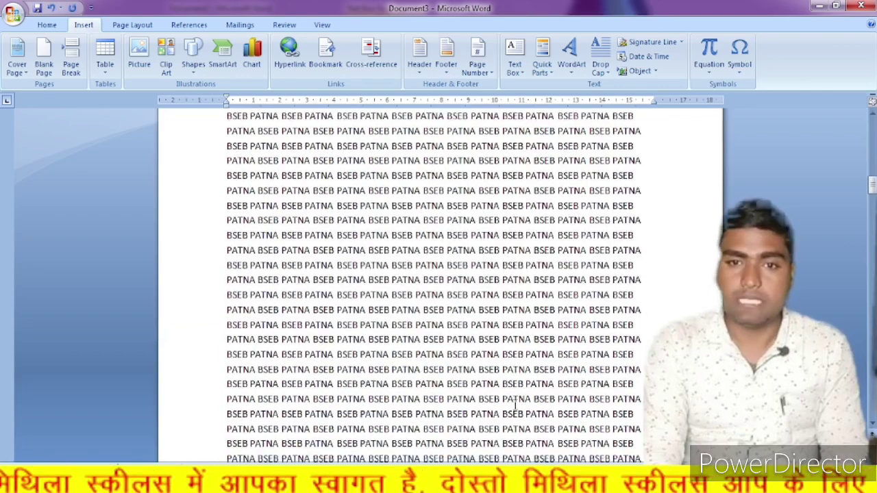
scroll(515, 404, down, 10)
scroll(515, 404, down, 20)
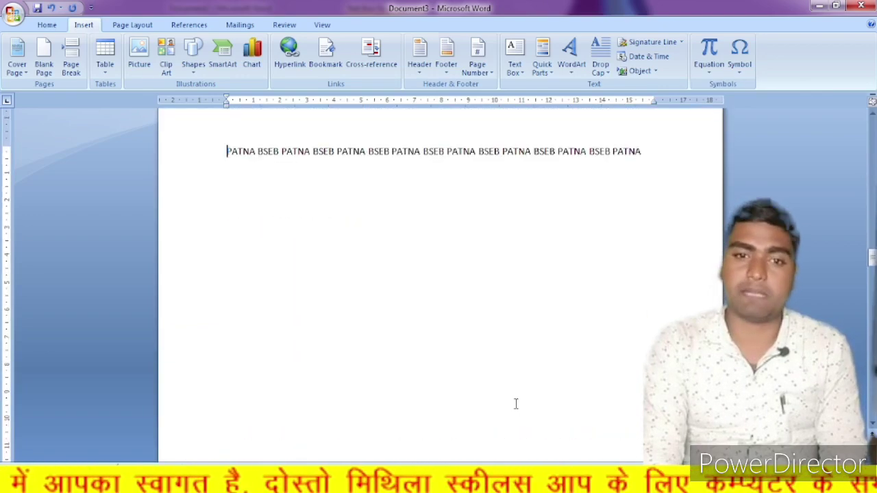
scroll(515, 403, down, 20)
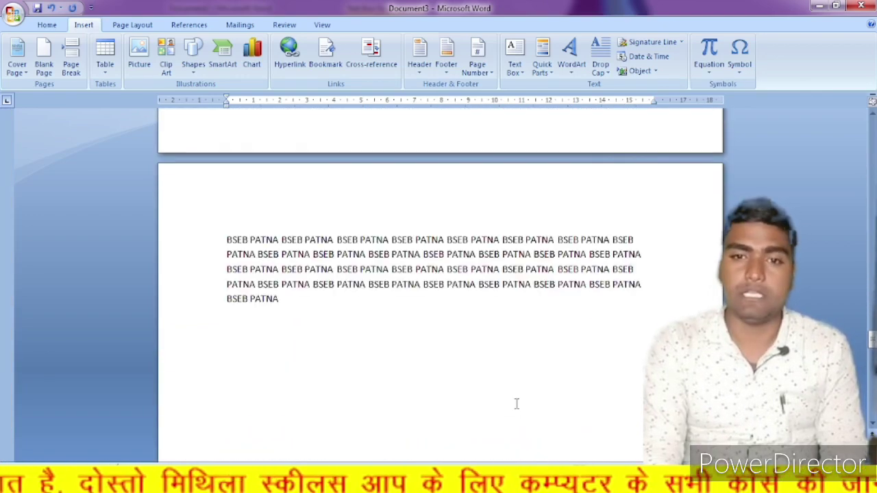
scroll(514, 400, down, 3)
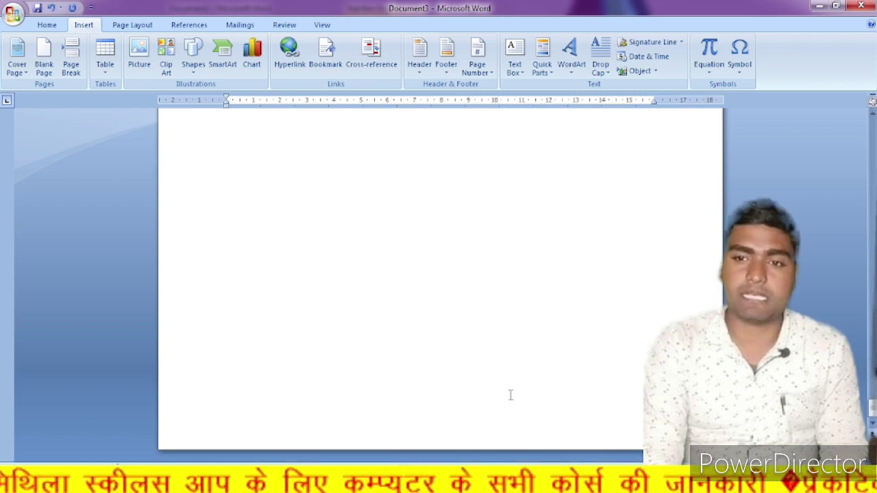
Remove the blank pages that follow the five-line BSEB PATNA text at the end of the document
click(482, 349)
text(BSEB PATNA BSEB PATNA BSEB PATNA BSEB PATNA BSEB PATNA BSEB PATNA BSEB PATNA BSEB PATNA BSEB PATNA BSEB PATNA BSEB PATNA BSEB PATNA BSEB PATNA BSEB PATNA BSEB PATNA BSEB PATNA BSEB PATNA BSEB PATNA BSEB PATNA BSEB PATNA BSEB PATNA BSEB PATNA BSEB PATNA BSEB PATNA BSEB PATNA BSEB PATNA BSEB PATNA BSEB PATNA BSEB PATNA BSEB PATNA BSEB PATNA)
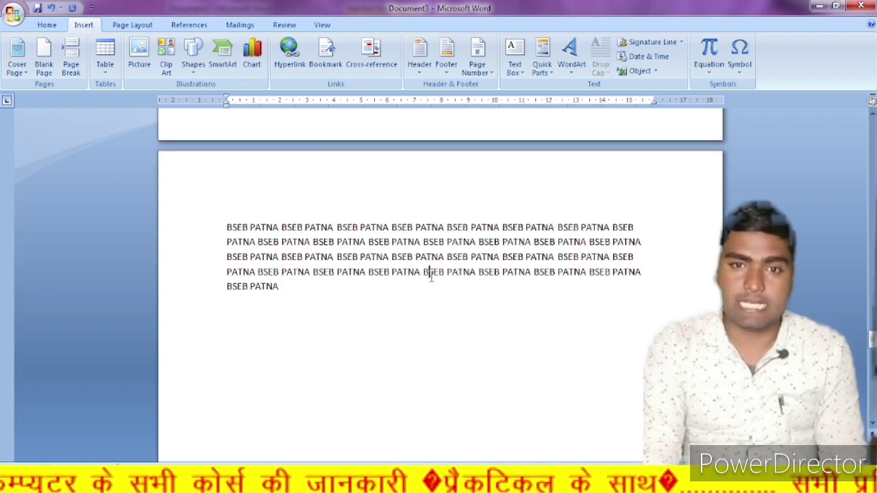
click(431, 275)
scroll(432, 277, down, 15)
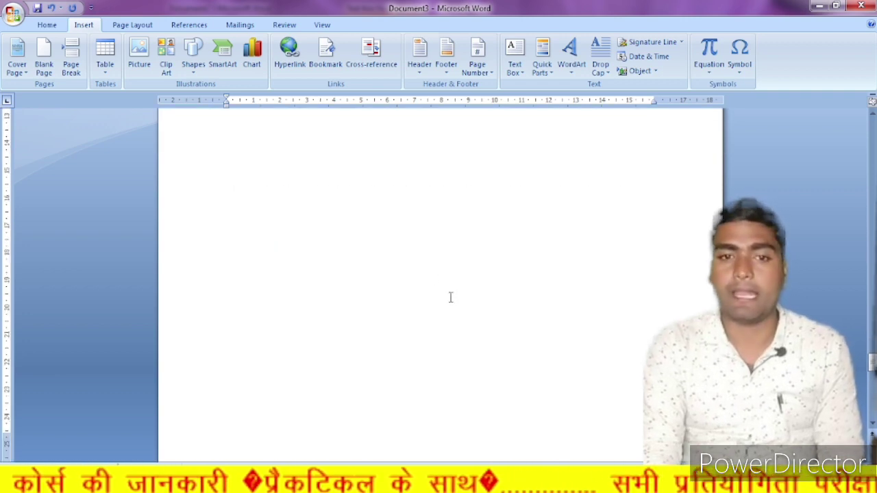
click(352, 247)
scroll(351, 248, up, 3)
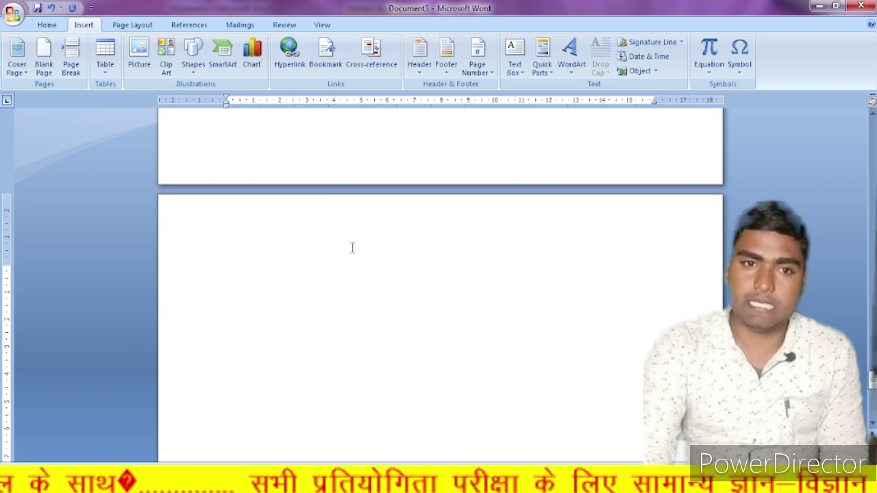
scroll(352, 247, down, 3)
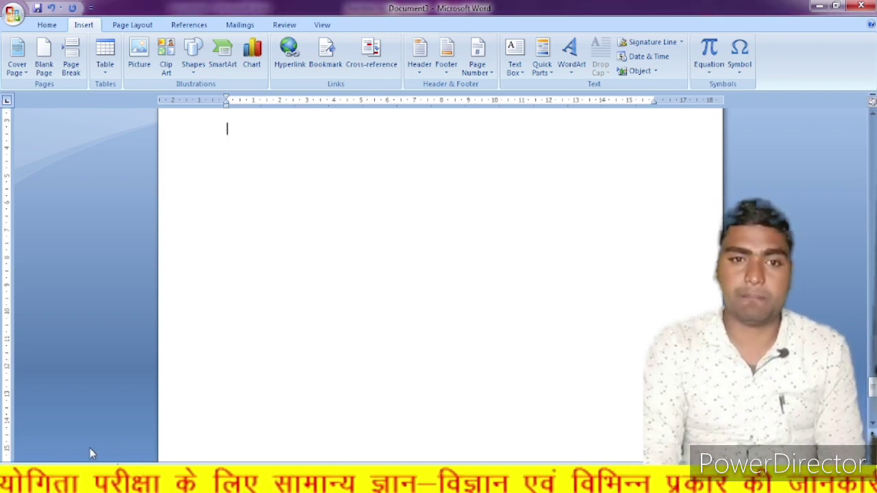
text(BSEB PATNA BSEB PATNA BSEB PATNA BSEB PATNA BSEB PATNA BSEB PATNA BSEB PATNA BSEB PATNA BSEB PATNA BSEB PATNA BSEB PATNA BSEB PATNA BSEB PATNA BSEB PATNA BSEB PATNA BSEB PATNA BSEB PATNA BSEB PATNA BSEB PATNA BSEB PATNA BSEB PATNA BSEB PATNA BSEB PATNA BSEB PATNA BSEB PATNA BSEB PATNA BSEB PATNA BSEB PATNA BSEB PATNA BSEB PATNA BSEB PATNA)
scroll(237, 372, up, 3)
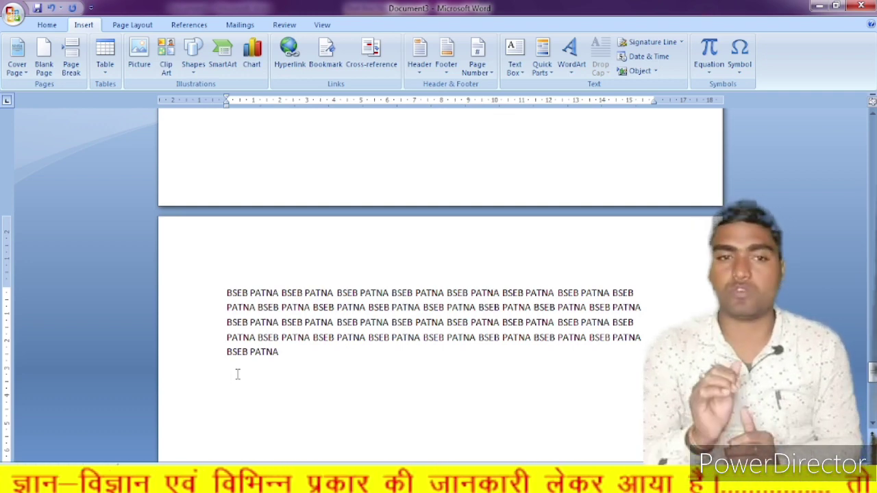
scroll(251, 382, down, 2)
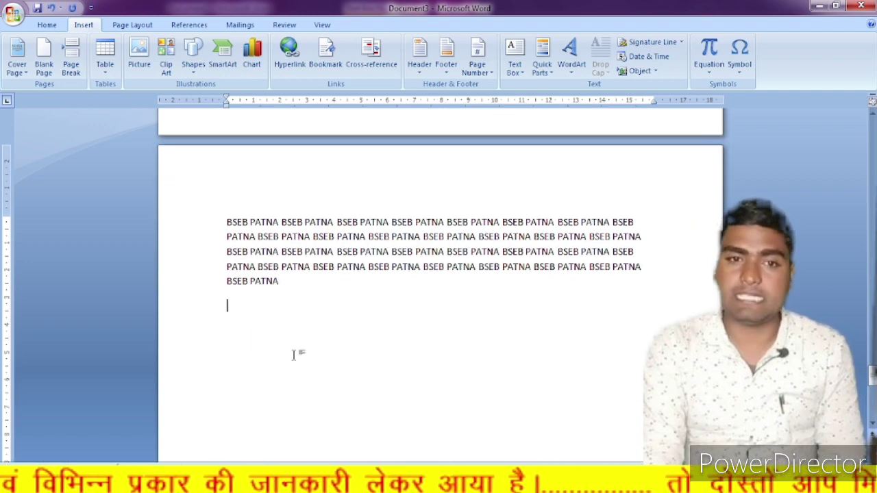
Try to remove the document's current cover page
scroll(294, 352, up, 4)
click(18, 63)
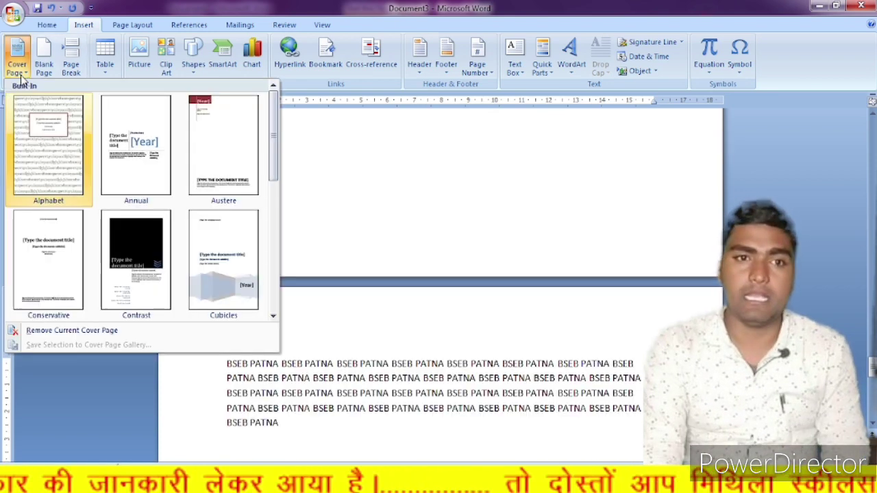
click(82, 331)
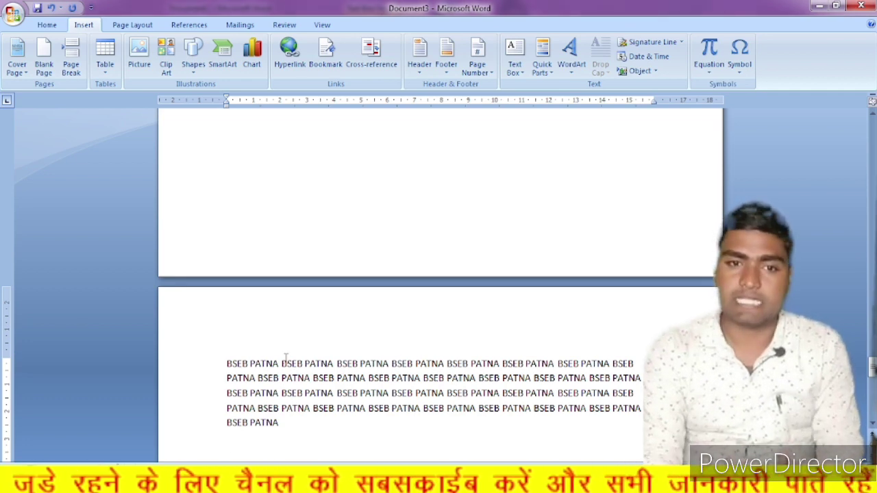
Delete the five-line BSEB PATNA text on the last page and remove the emptied page
drag(220, 362, 329, 435)
key(Delete)
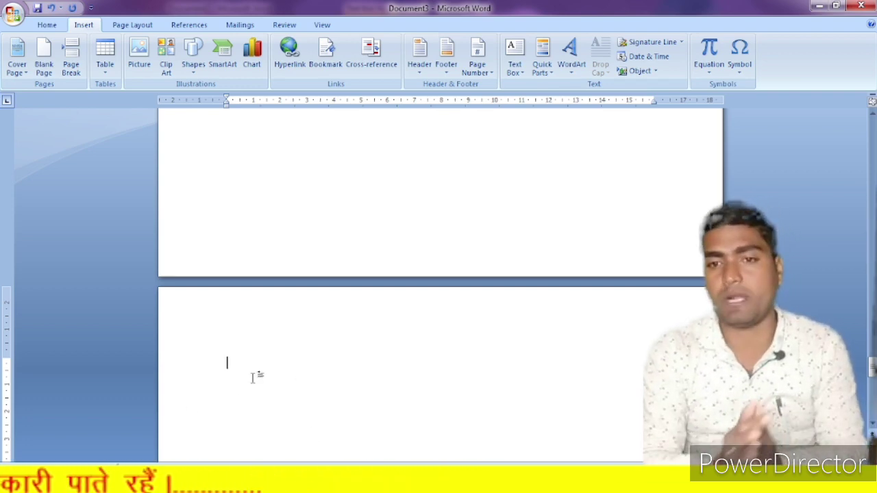
scroll(260, 373, down, 5)
scroll(275, 367, up, 6)
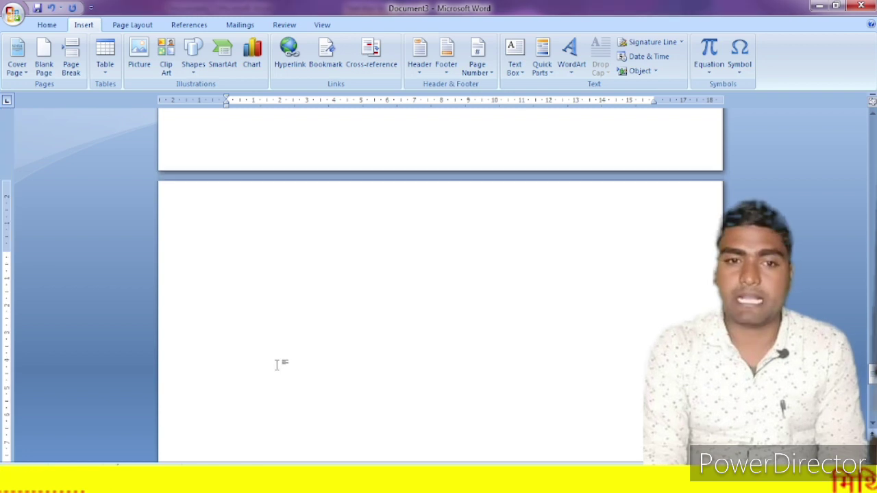
scroll(278, 365, up, 4)
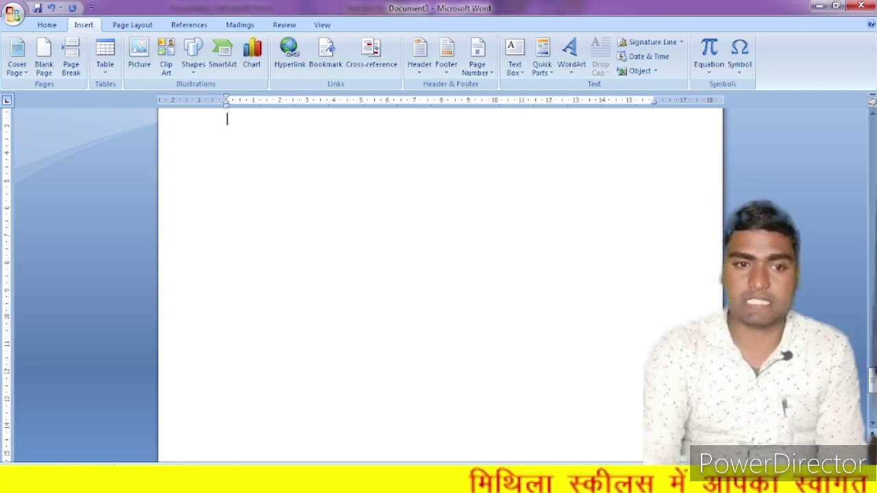
scroll(297, 359, down, 5)
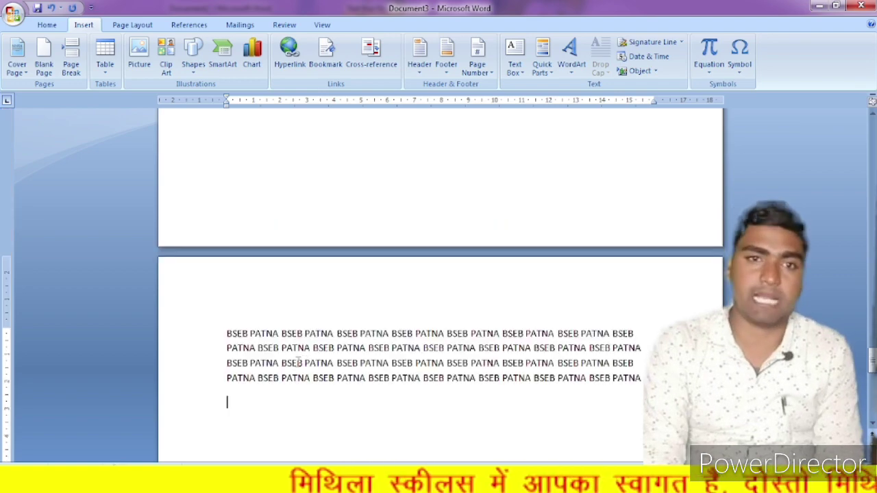
Delete the four-line BSEB PATNA text at the document's end and remove its emptied page
scroll(298, 362, up, 4)
scroll(298, 362, down, 5)
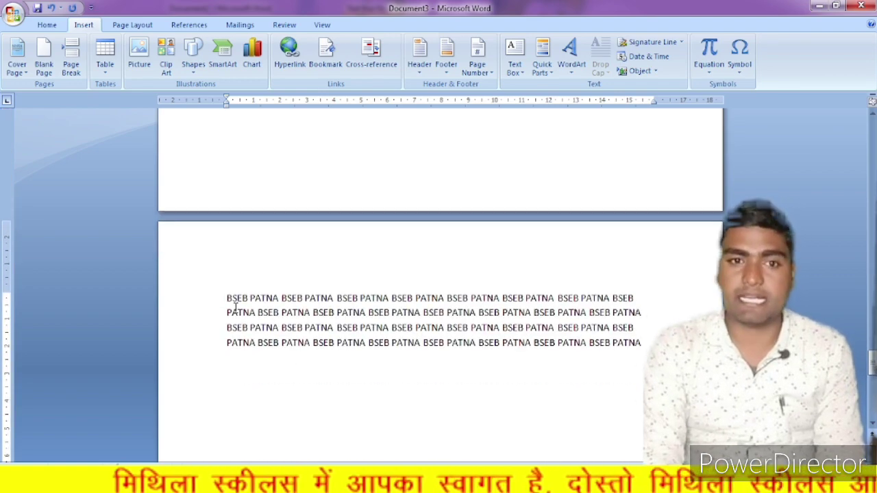
drag(215, 304, 231, 354)
key(Delete)
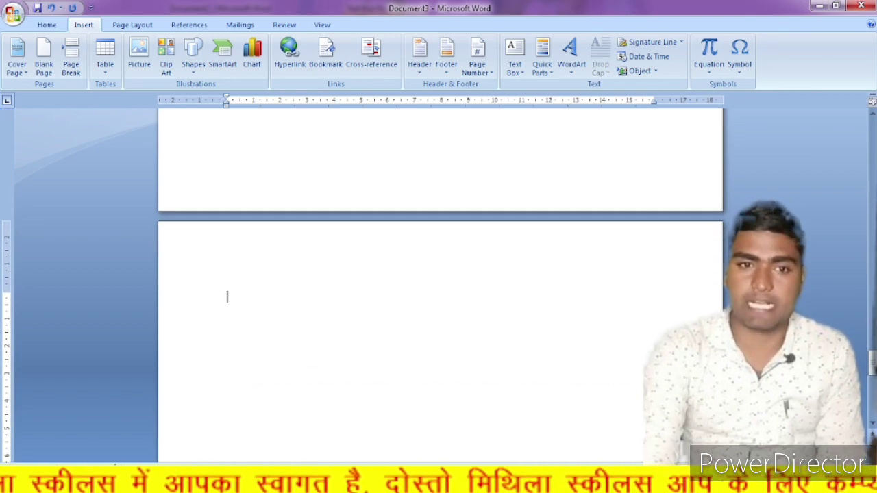
key(BackSpace)
scroll(440, 284, up, 16)
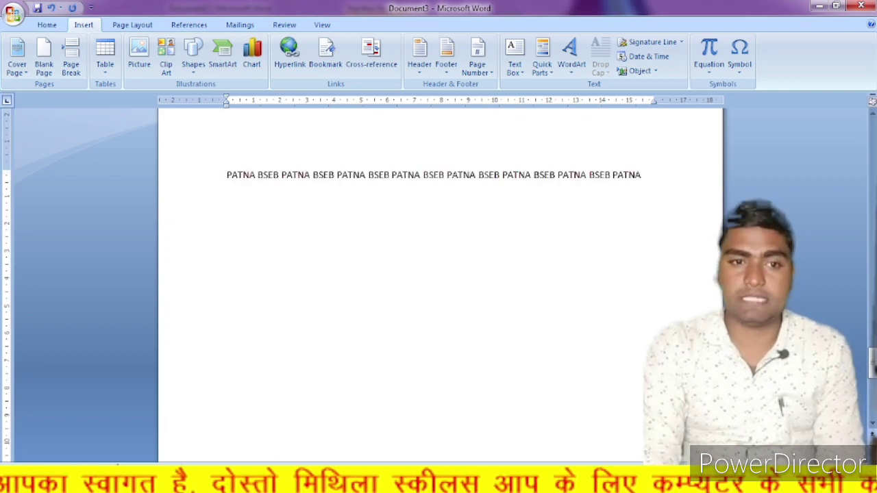
Delete the eight-line BSEB PATNA text on the page before the single-line page
scroll(310, 354, down, 10)
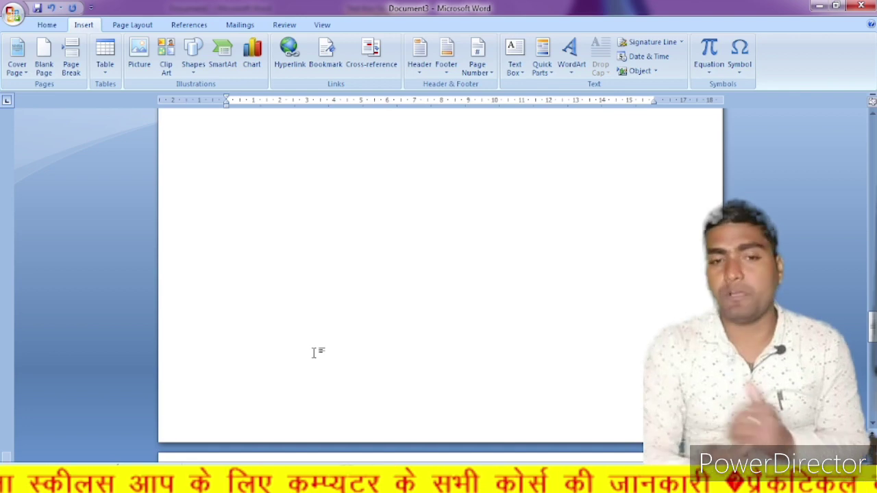
scroll(313, 353, down, 7)
scroll(279, 279, up, 5)
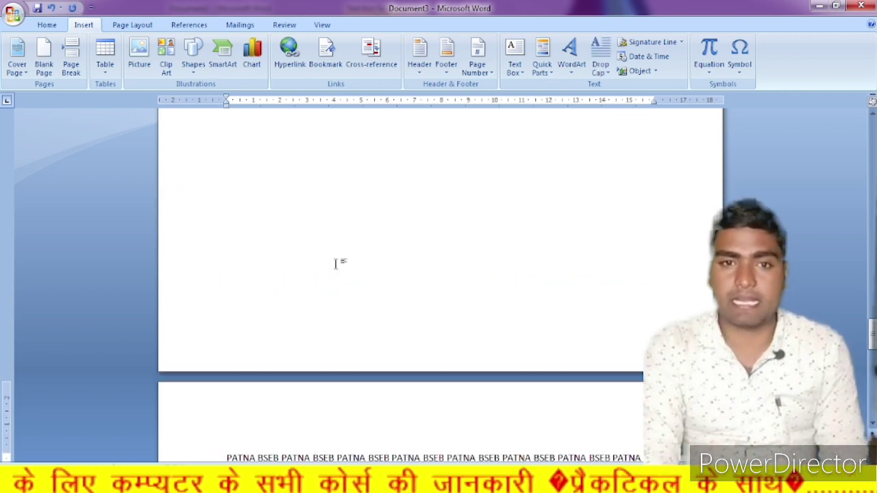
scroll(336, 264, down, 8)
scroll(336, 261, up, 3)
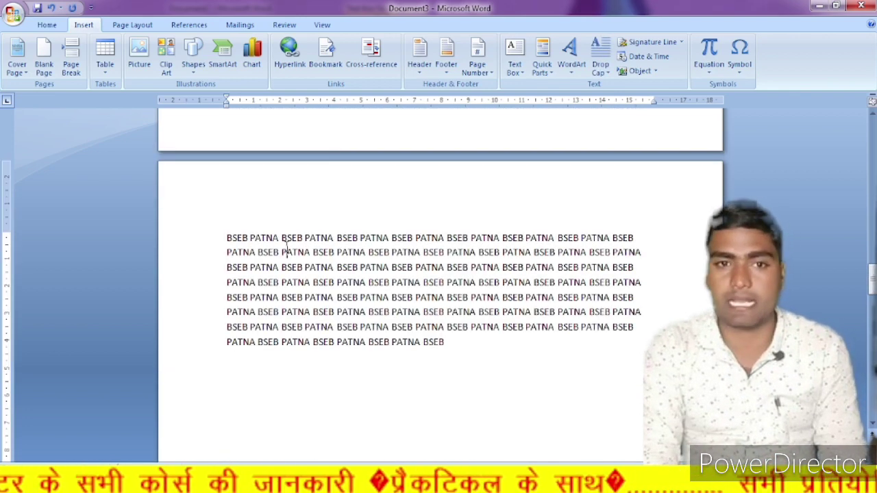
drag(221, 235, 456, 339)
key(Delete)
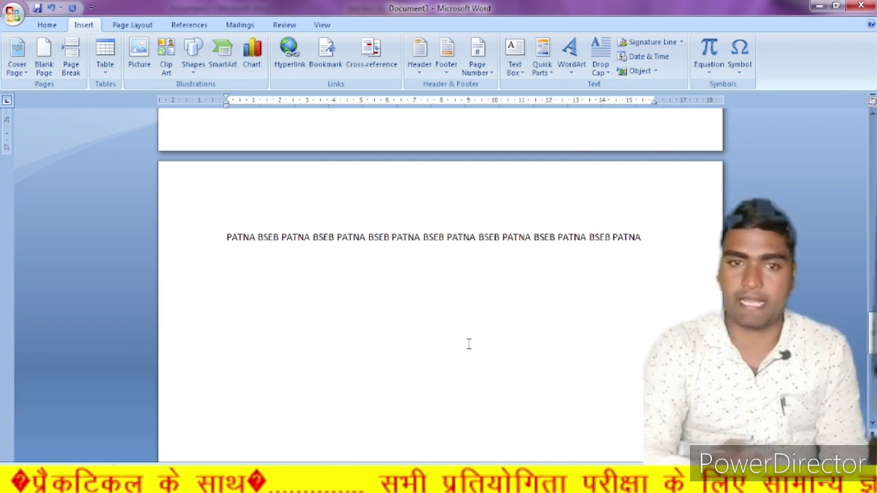
scroll(417, 333, down, 1)
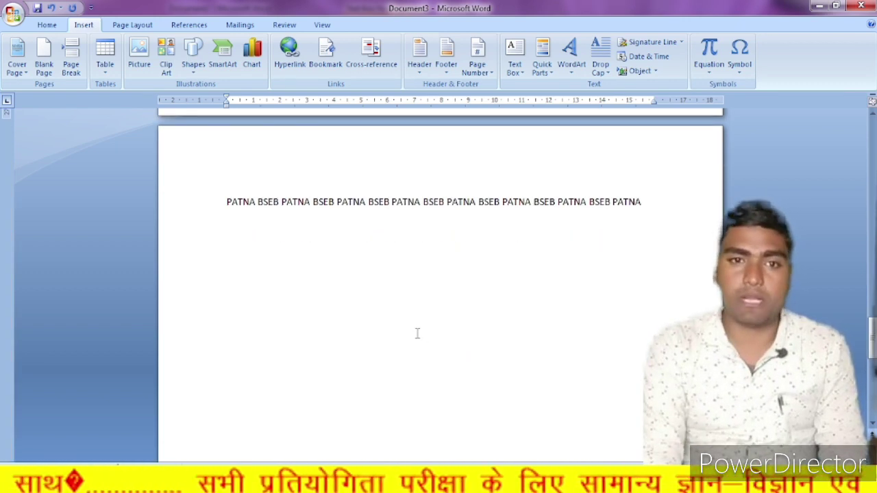